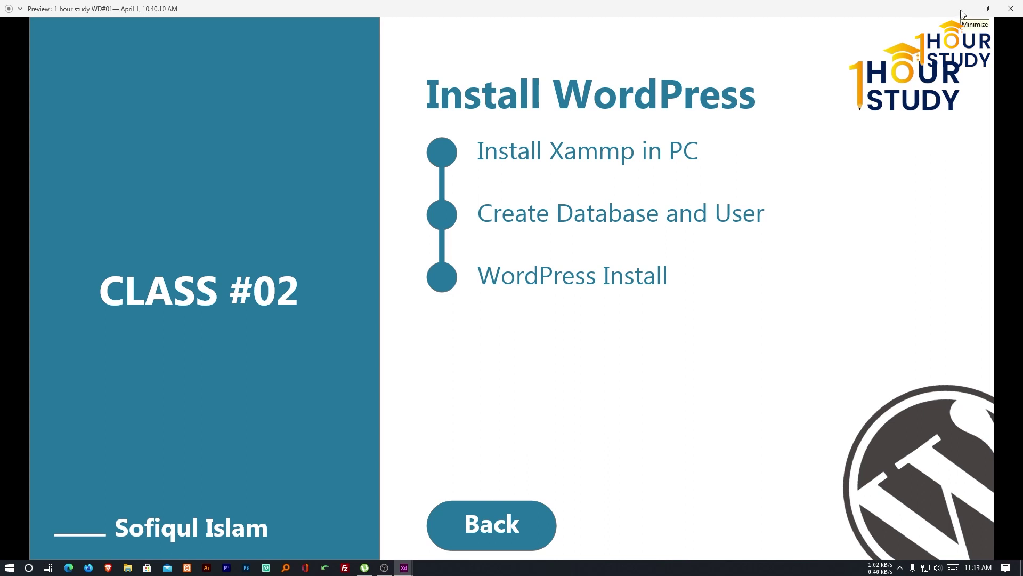
Hide the slide preview and launch XAMPP Control Panel from Start's expanded Recently added list.
click(962, 13)
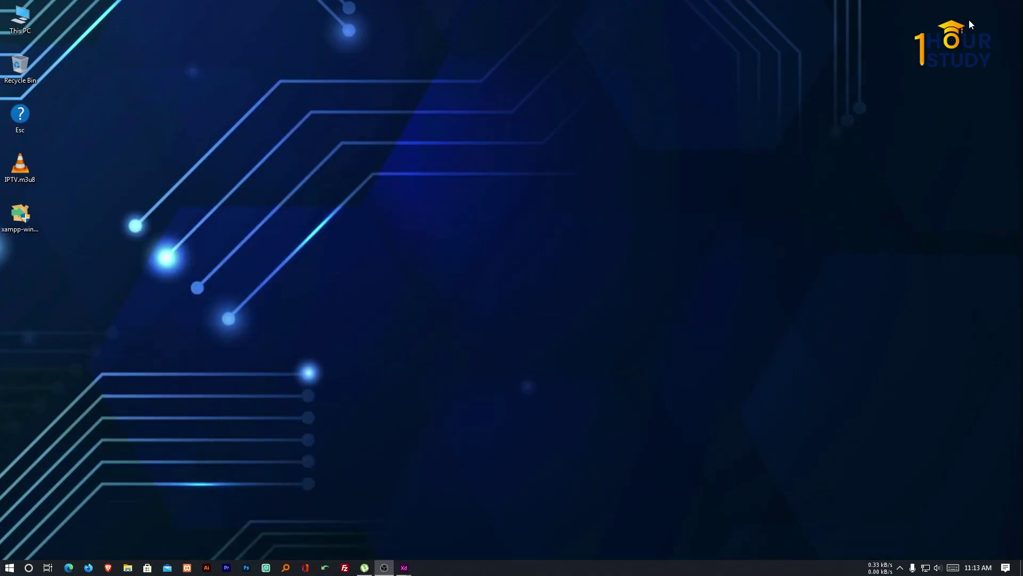
click(11, 567)
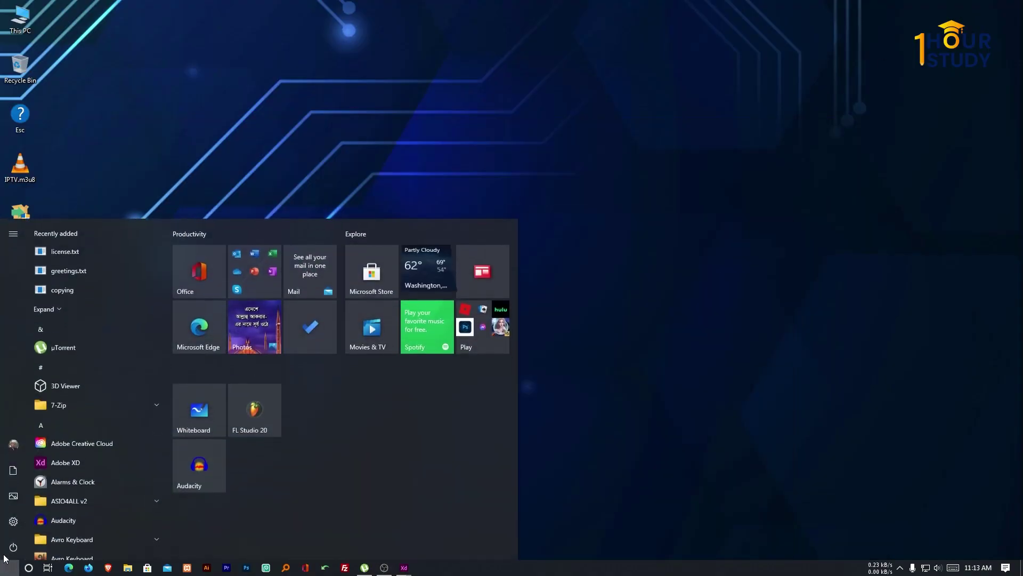
click(64, 312)
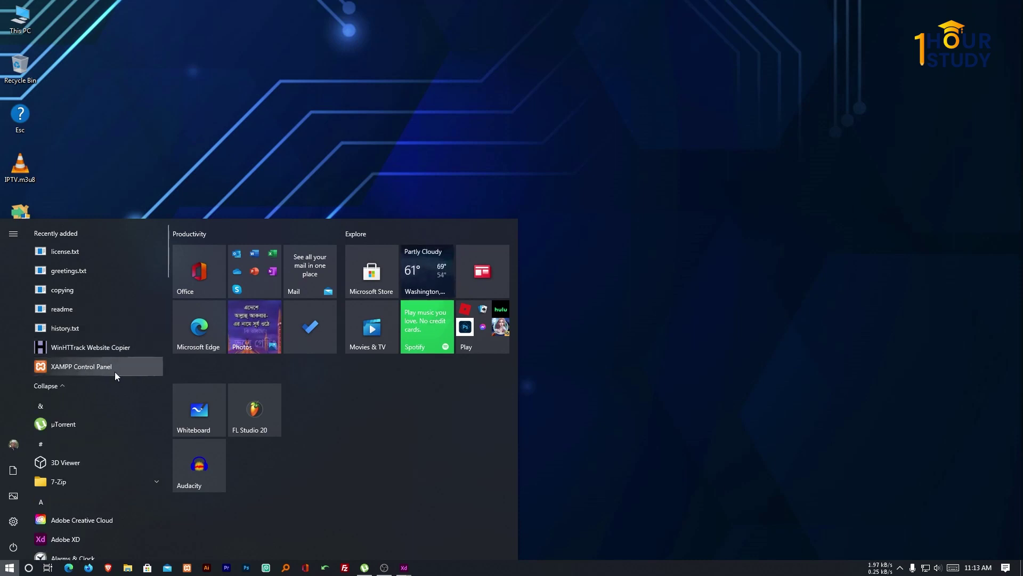
click(72, 366)
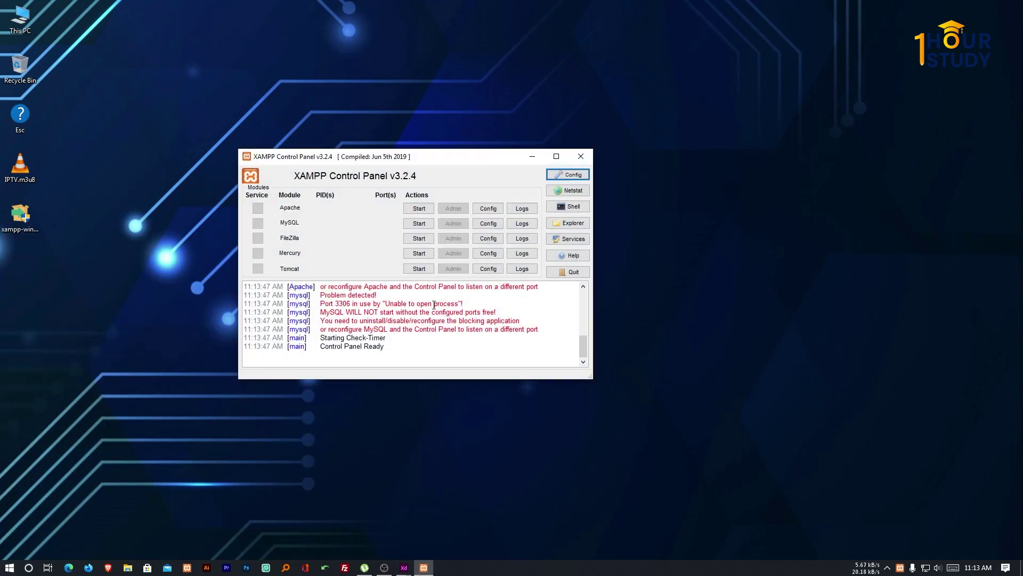
Quit XAMPP Control Panel, dismiss the access-violation error, force-close the program, and check the hidden tray icons.
click(566, 273)
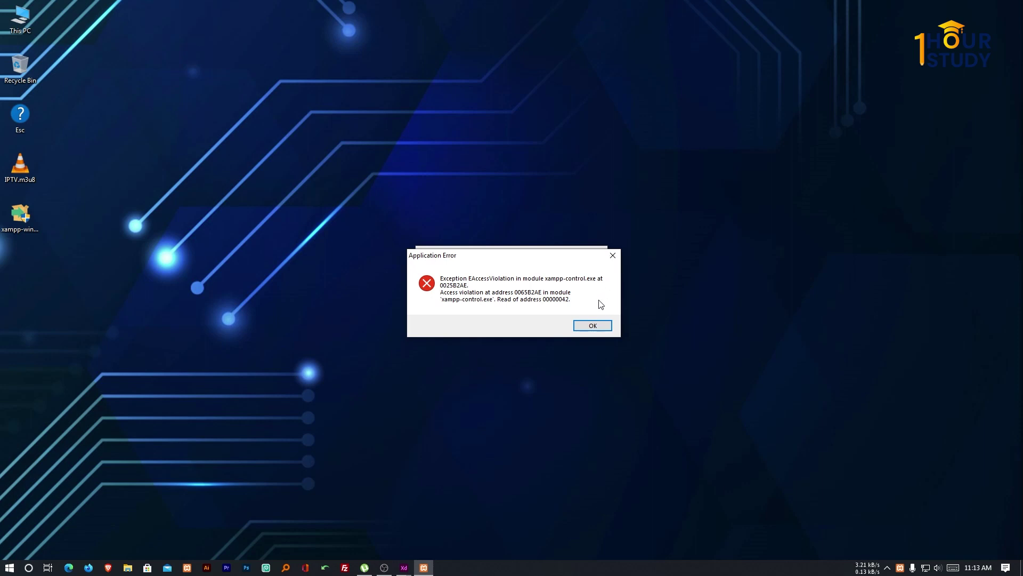
click(611, 256)
click(511, 342)
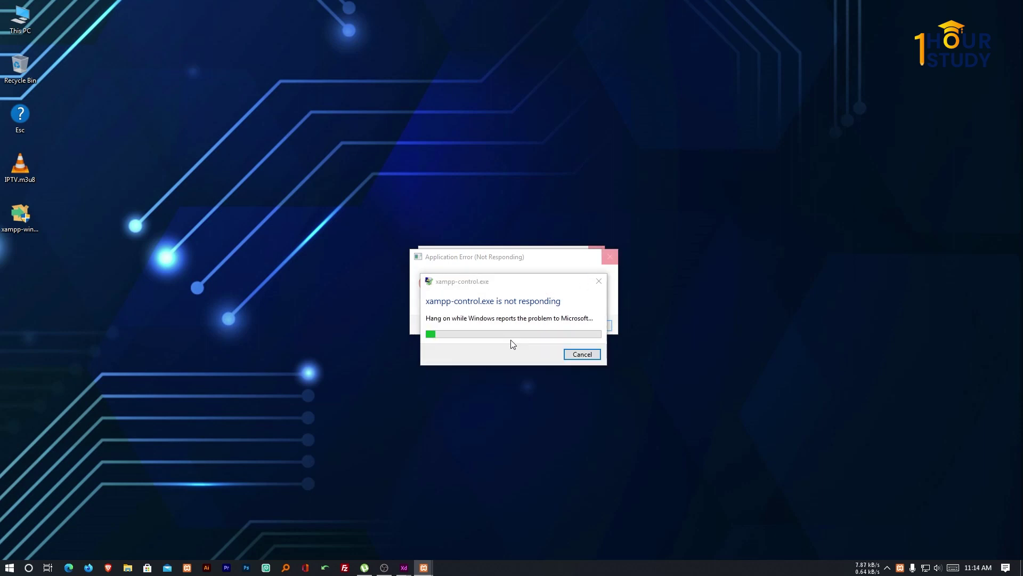
click(597, 284)
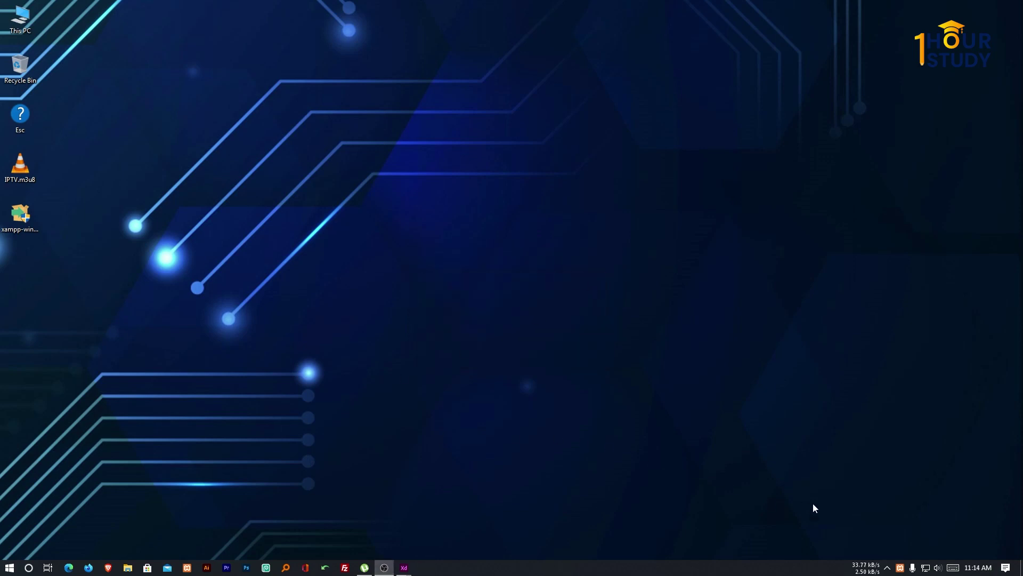
click(894, 567)
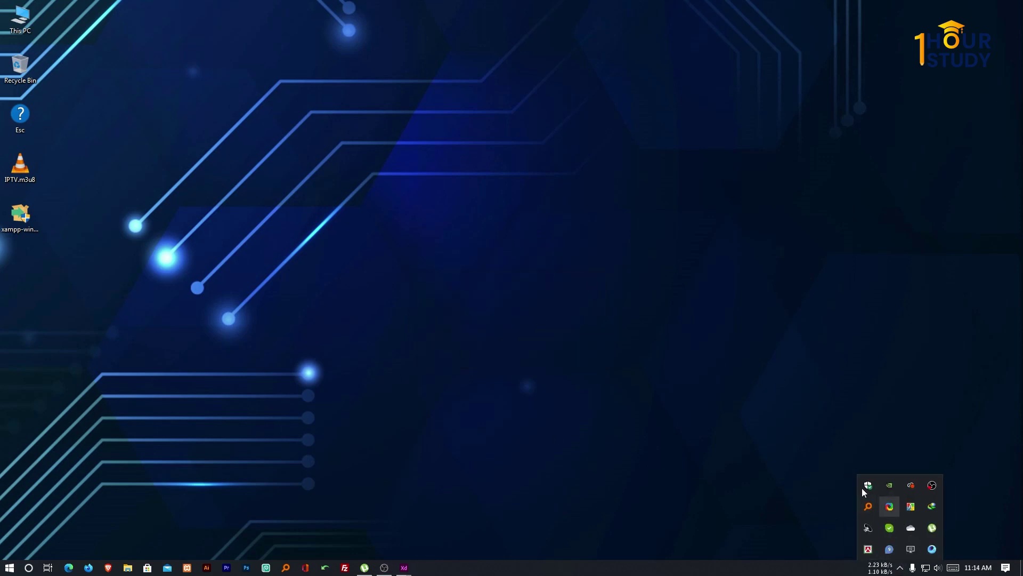
click(812, 493)
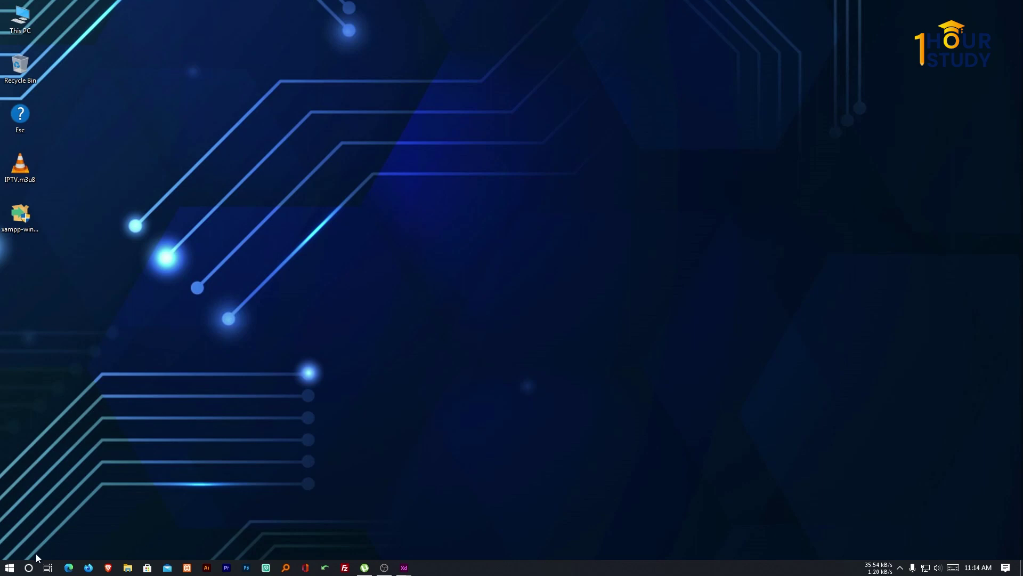
Relaunch XAMPP Control Panel from Start with Run as administrator.
click(10, 567)
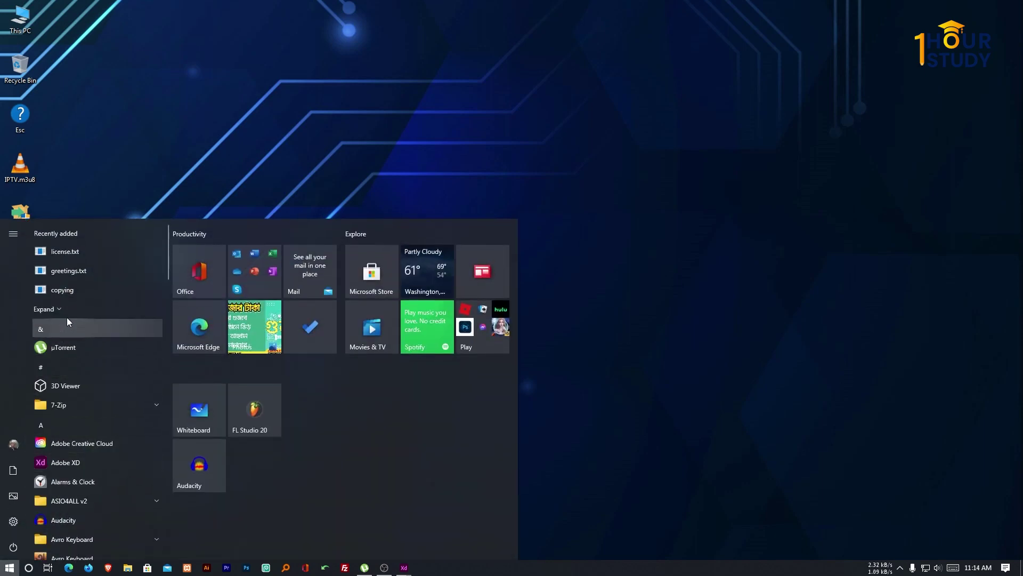
click(68, 312)
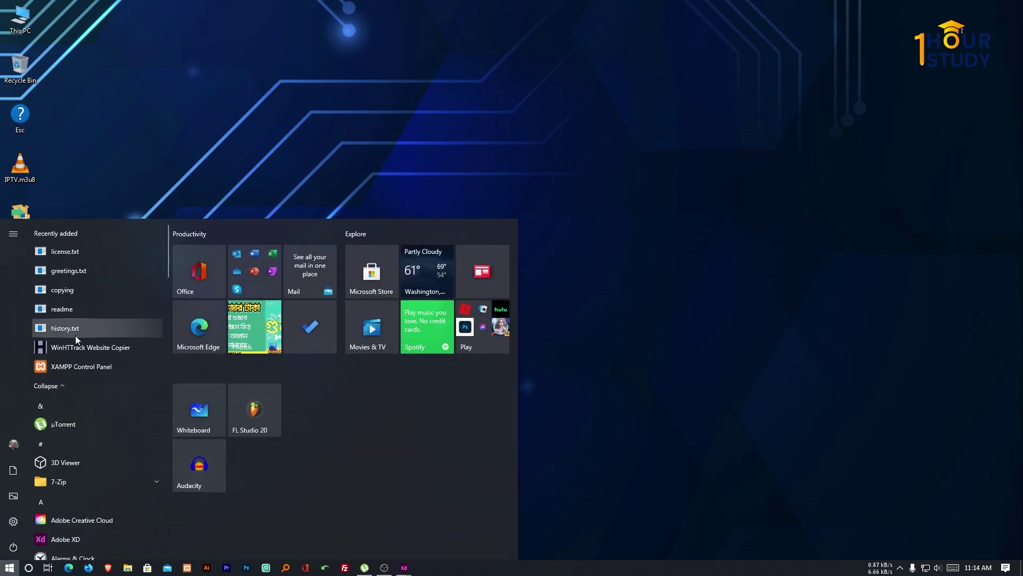
right_click(83, 367)
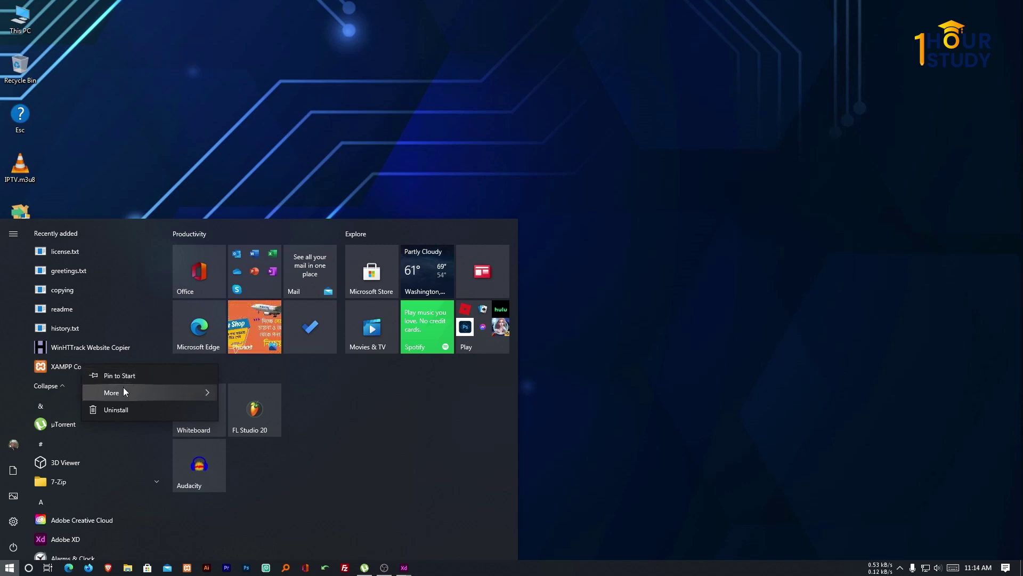
mouse_move(123, 389)
click(255, 411)
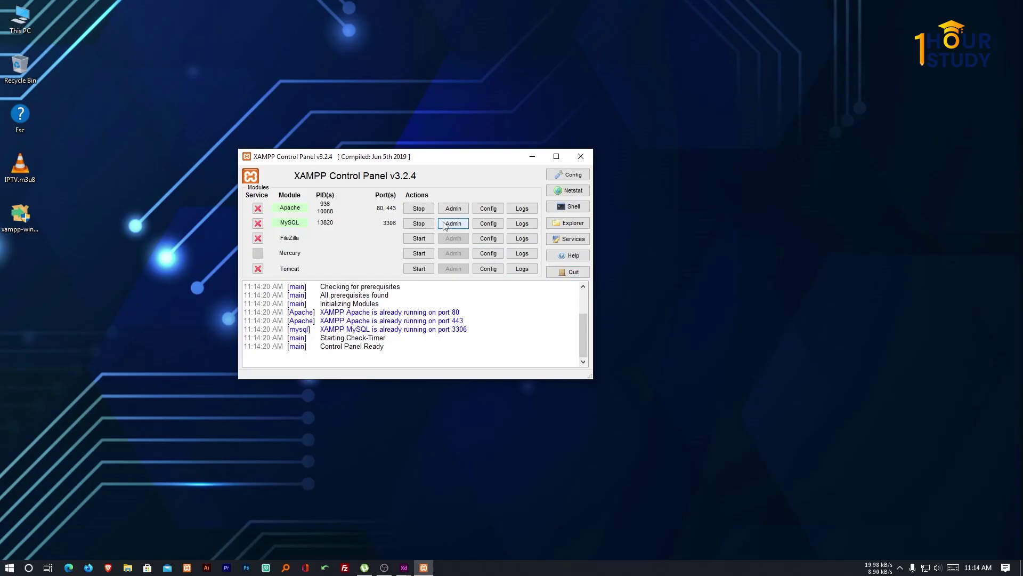
Stop the Apache and MySQL modules, then quit the control panel.
click(419, 209)
click(420, 223)
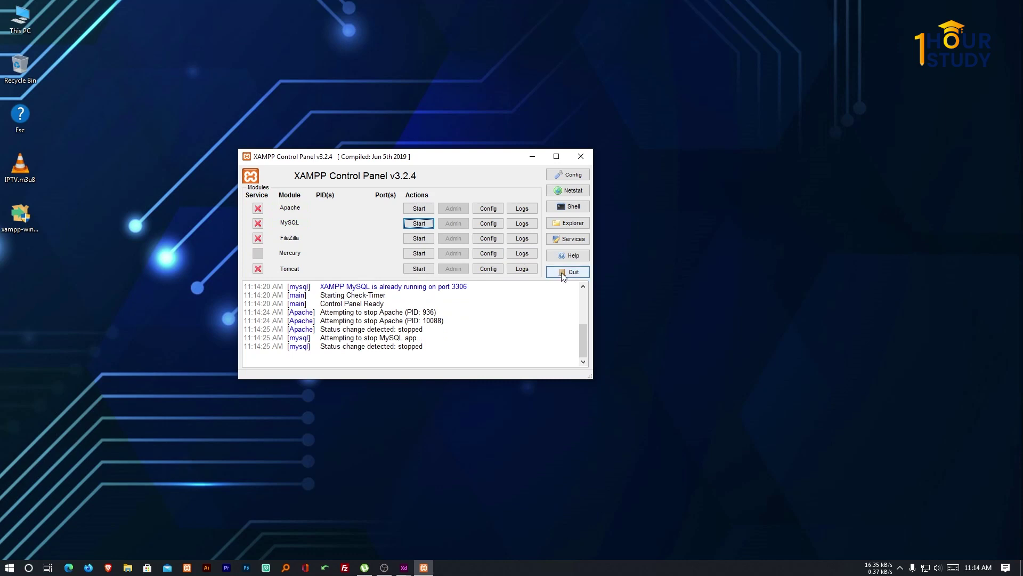
click(565, 272)
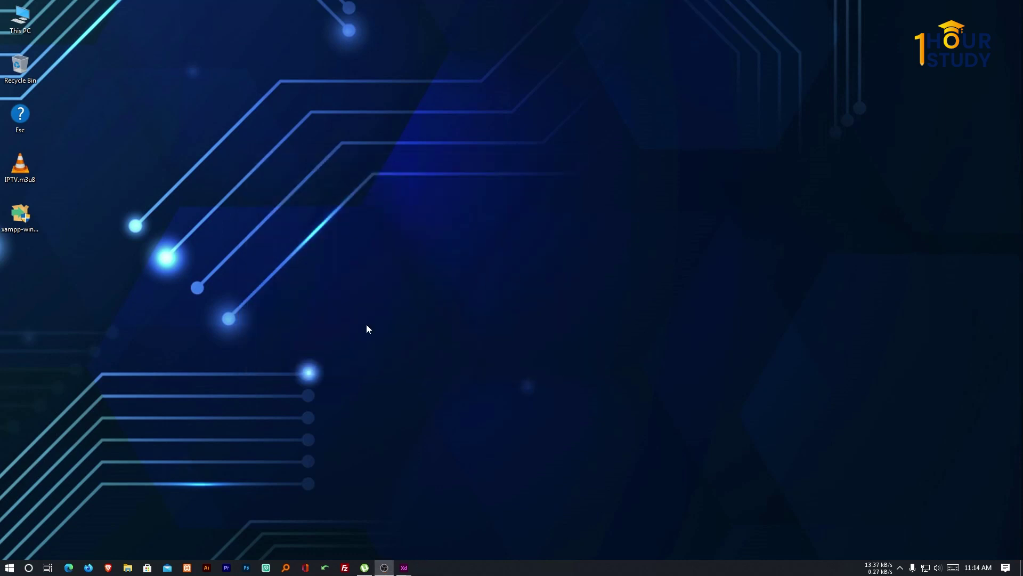
Open This PC from the desktop, move its window left, then close it.
click(9, 567)
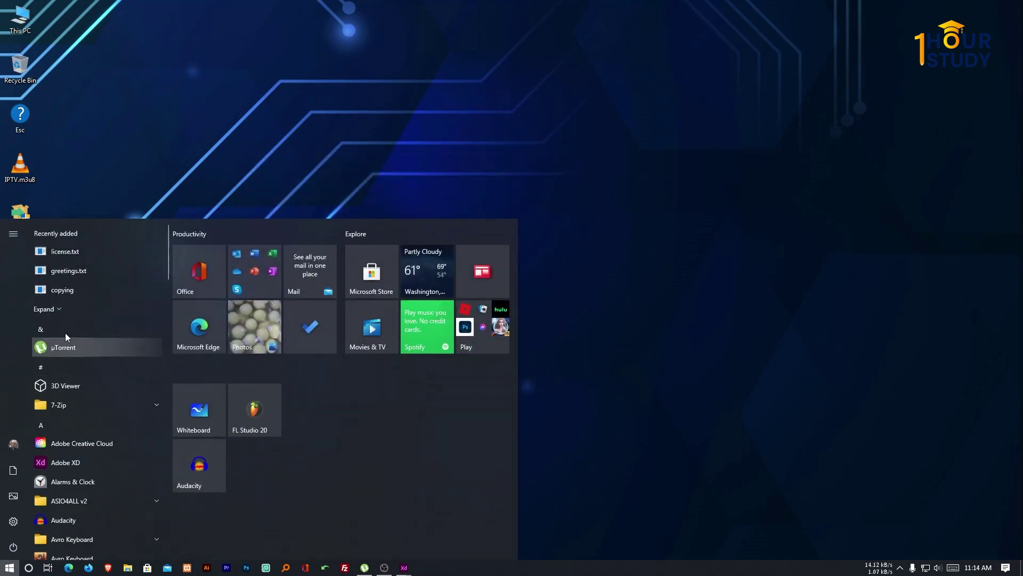
click(48, 309)
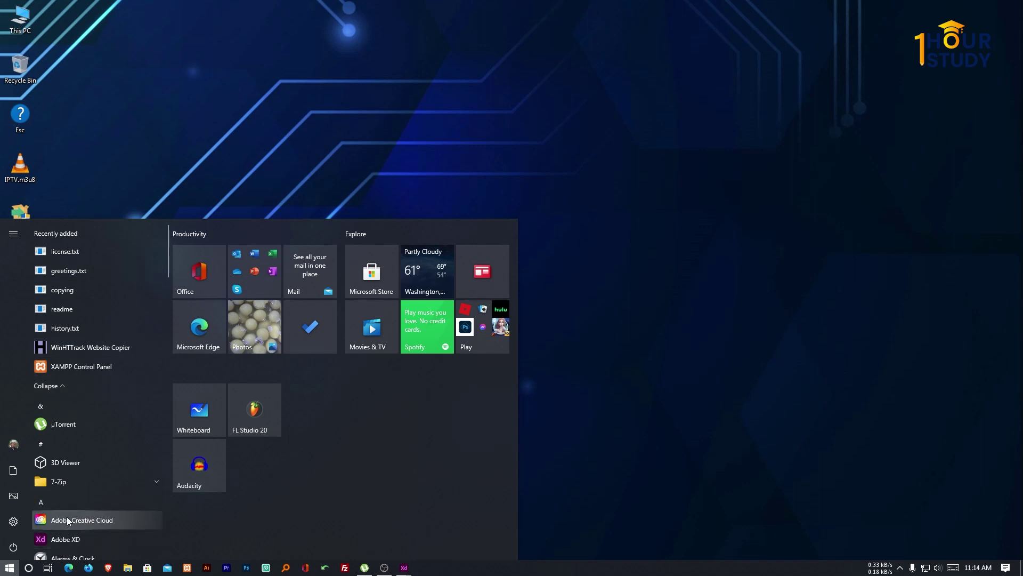
click(220, 152)
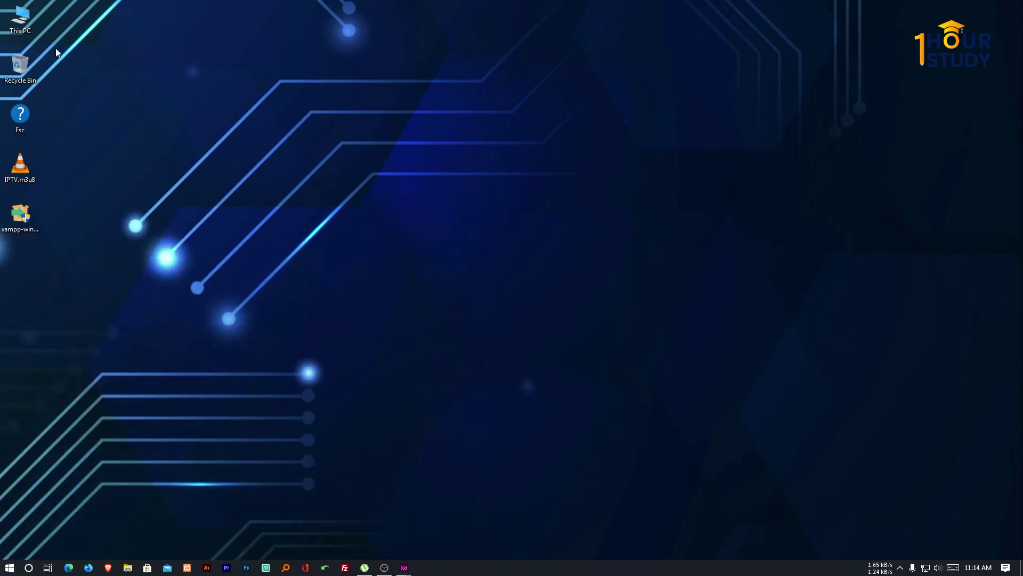
double_click(22, 14)
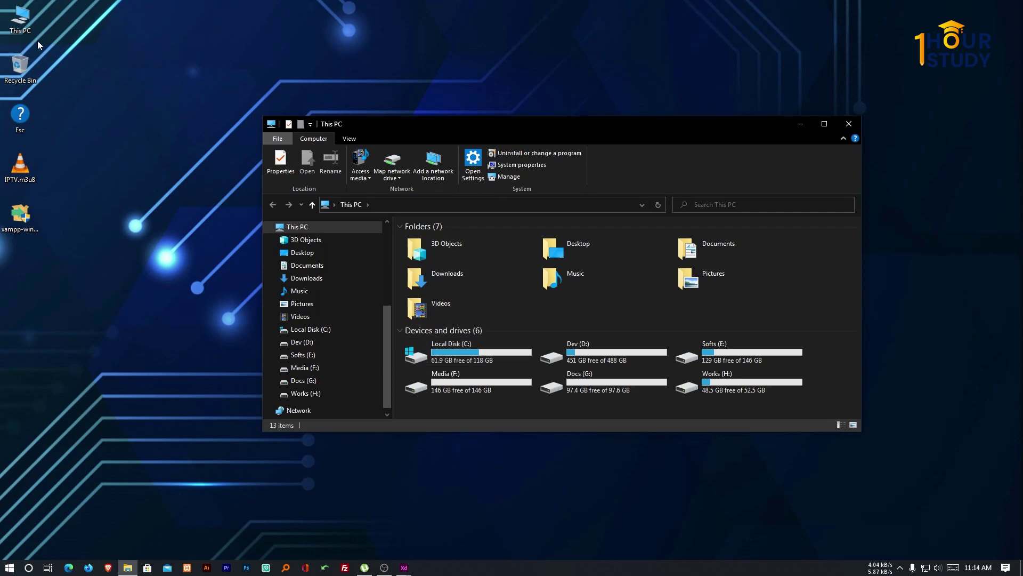
drag(636, 127, 548, 119)
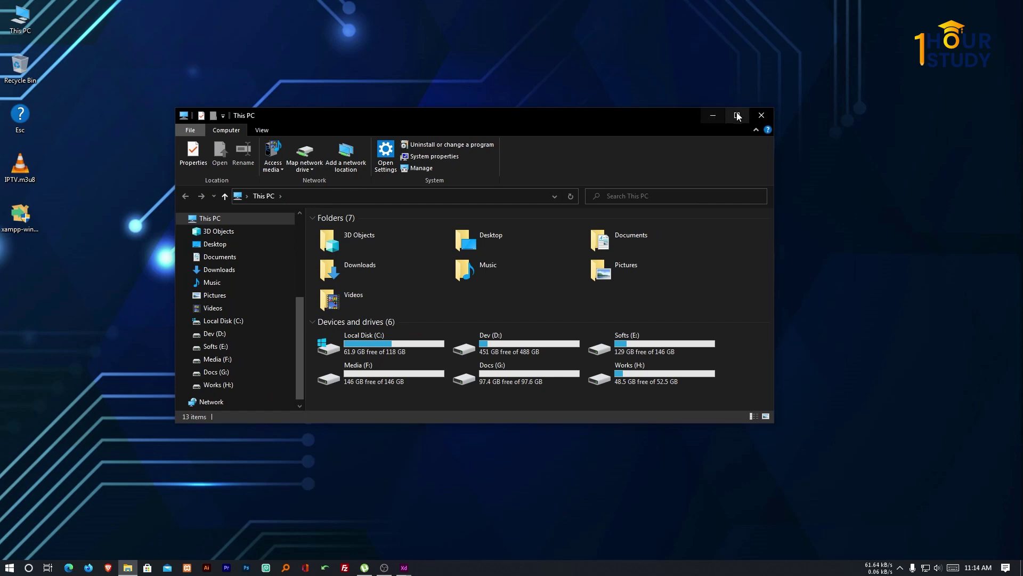
click(761, 115)
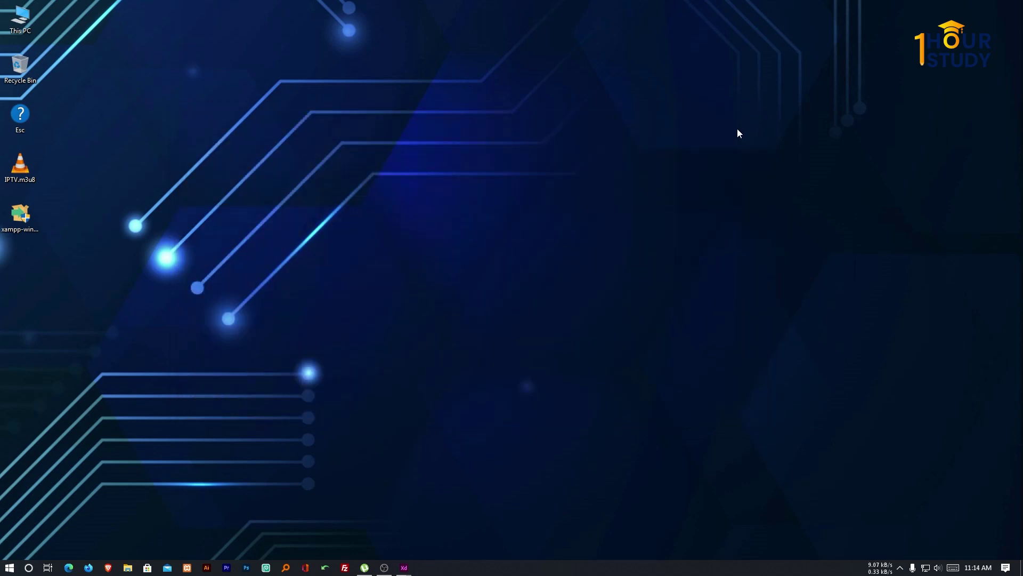
In a new File Explorer window, go to Local Disk (C:) > xampp and select xampp-control.exe.
key(super+e)
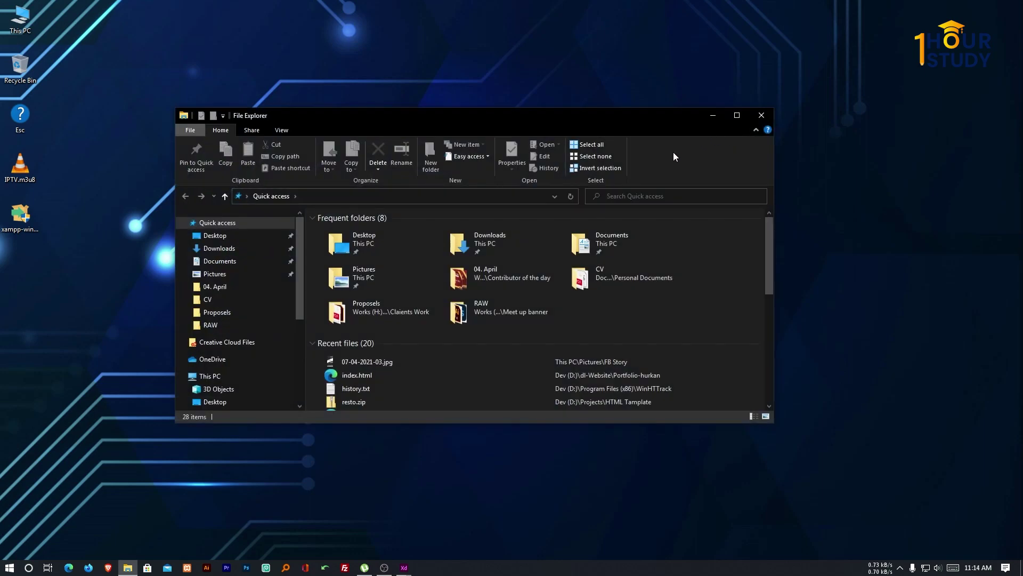
click(219, 378)
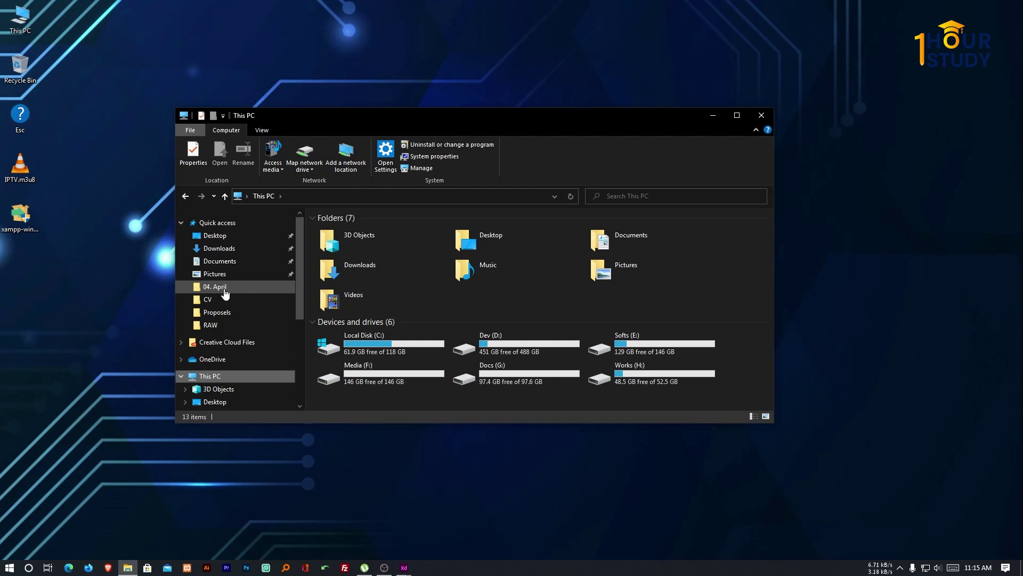
double_click(391, 343)
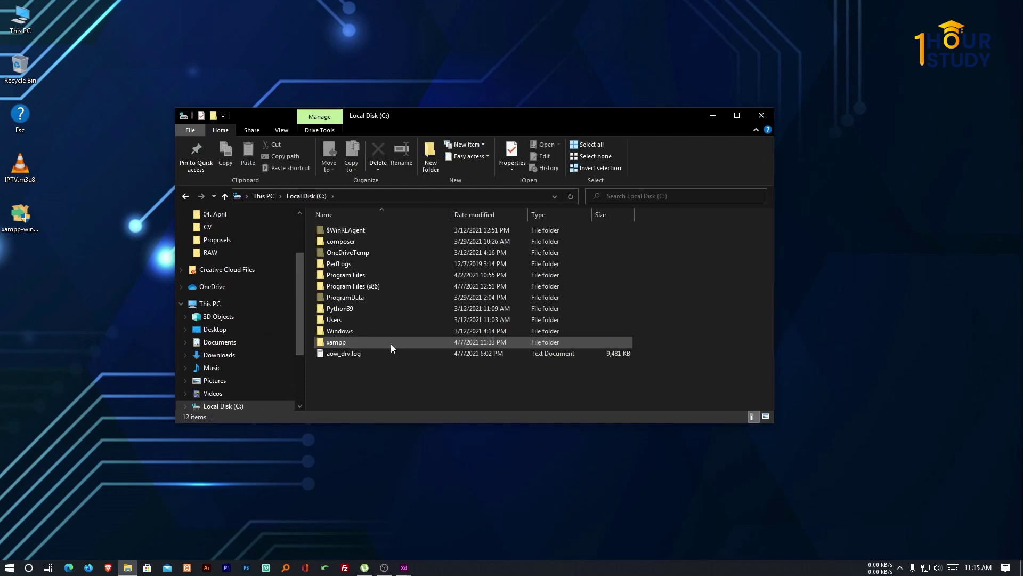
click(258, 196)
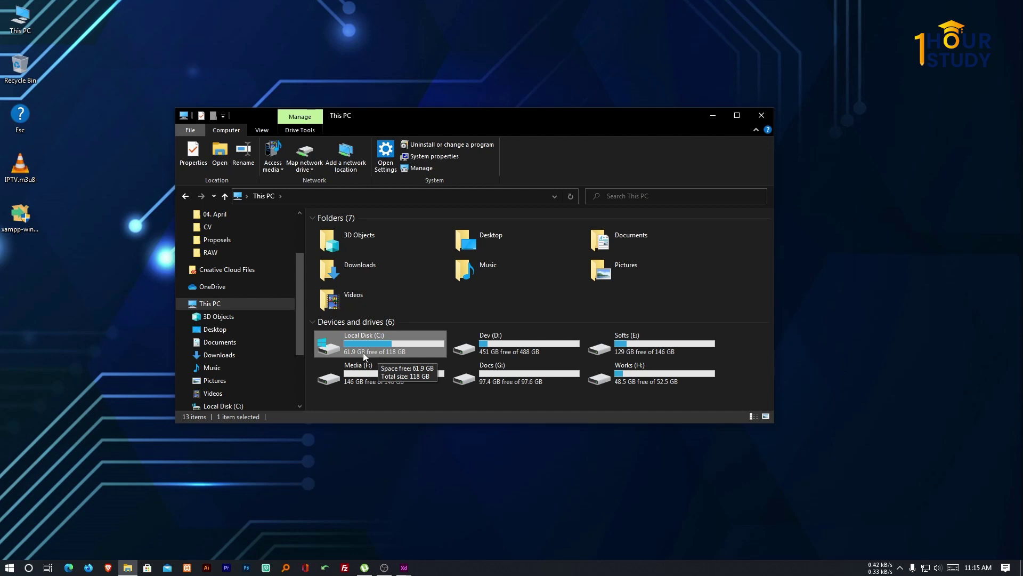
double_click(372, 350)
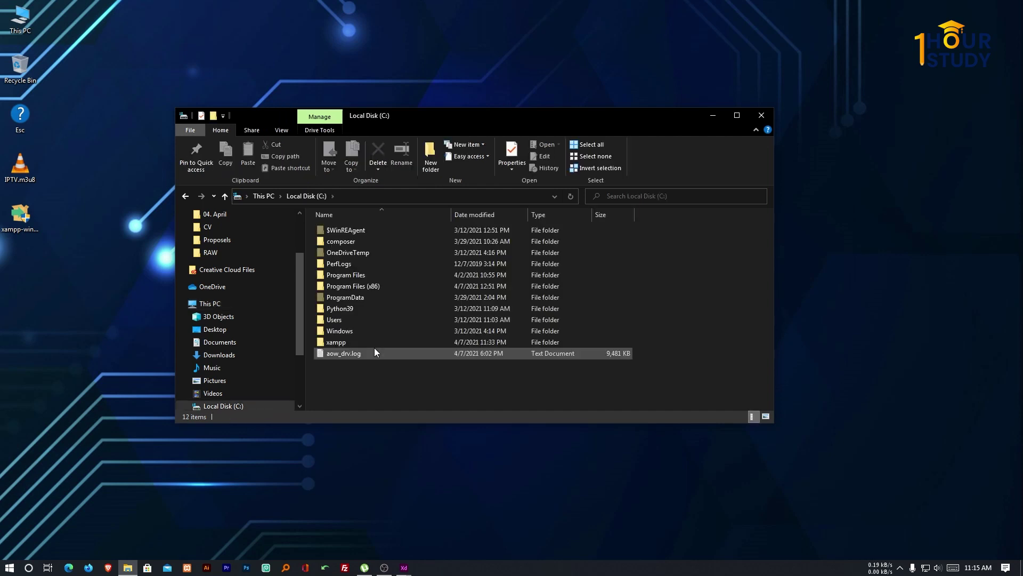
double_click(348, 342)
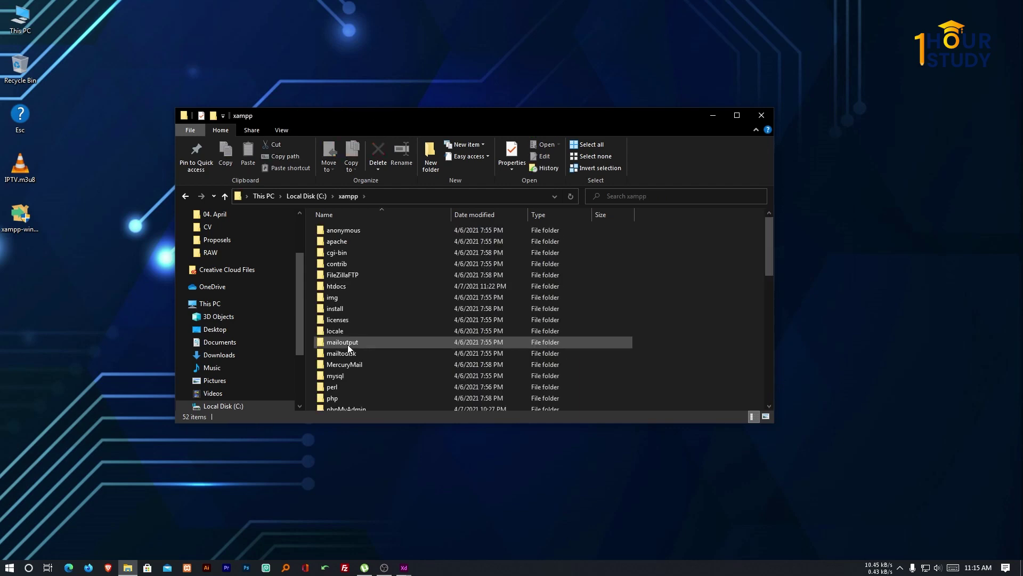
scroll(350, 287, down, 12)
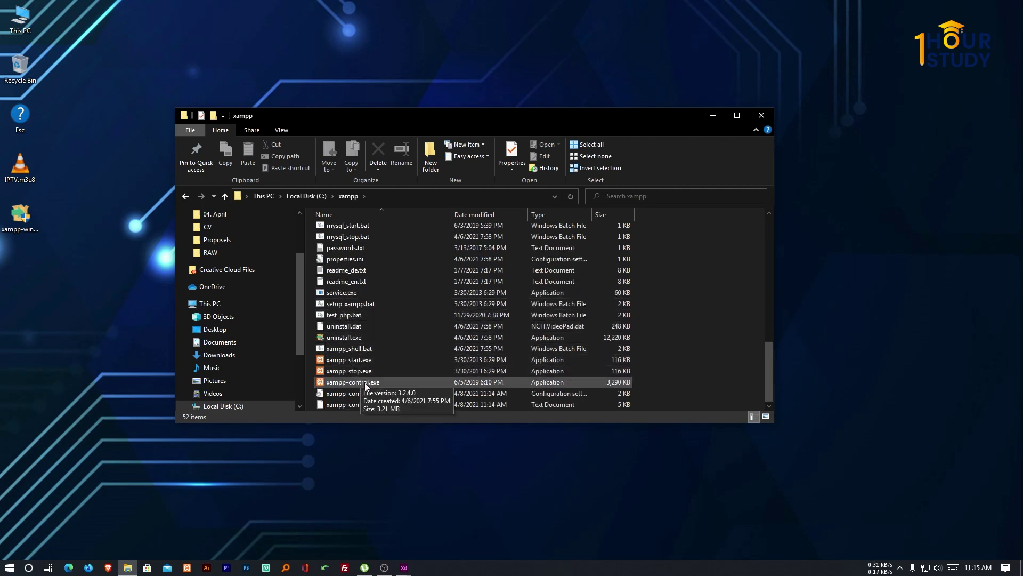
click(359, 383)
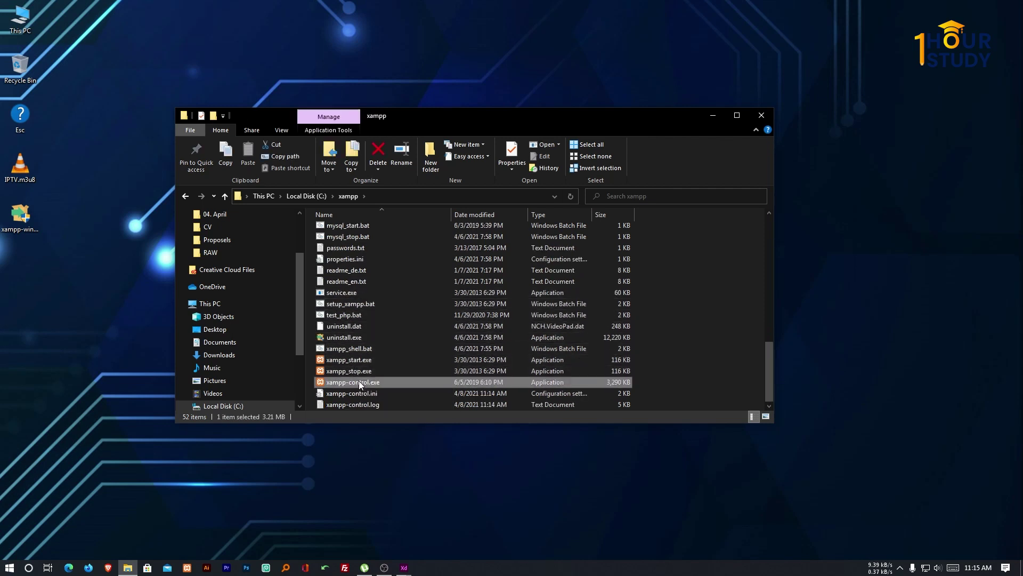
Run xampp-control.exe, quit it, close both crash error dialogs, and check the hidden tray icons.
double_click(359, 382)
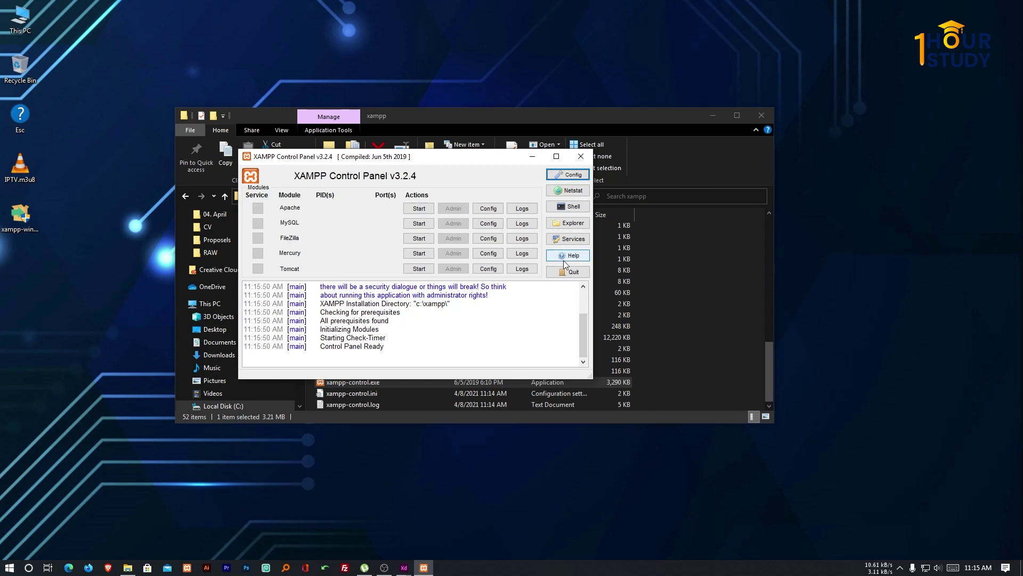
click(574, 272)
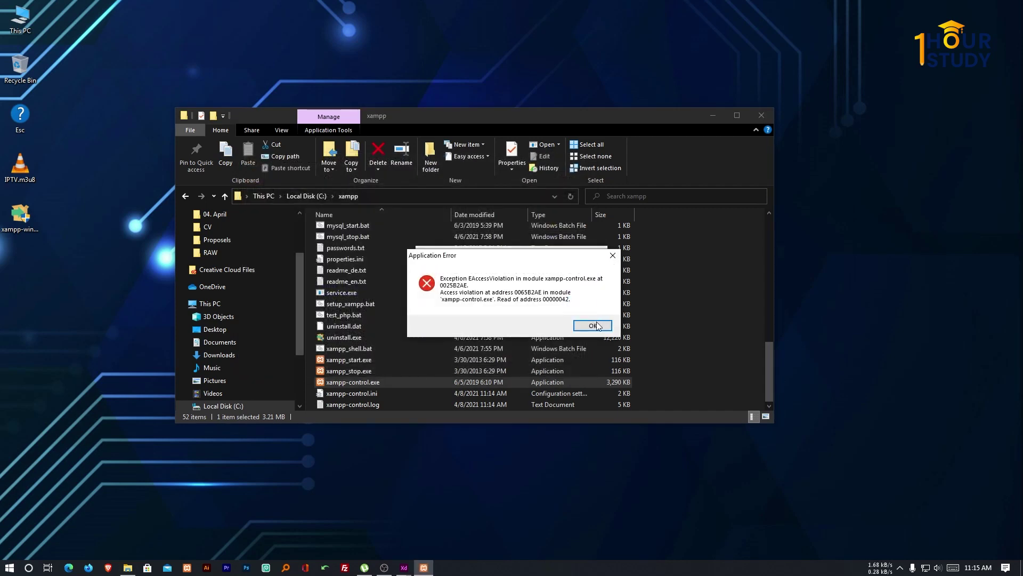
click(613, 256)
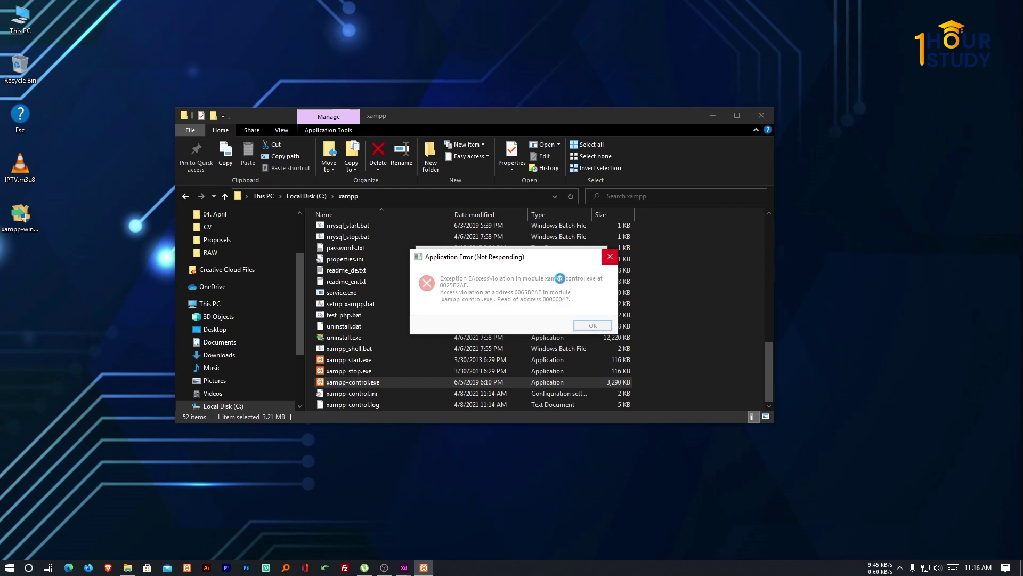
click(610, 257)
click(504, 339)
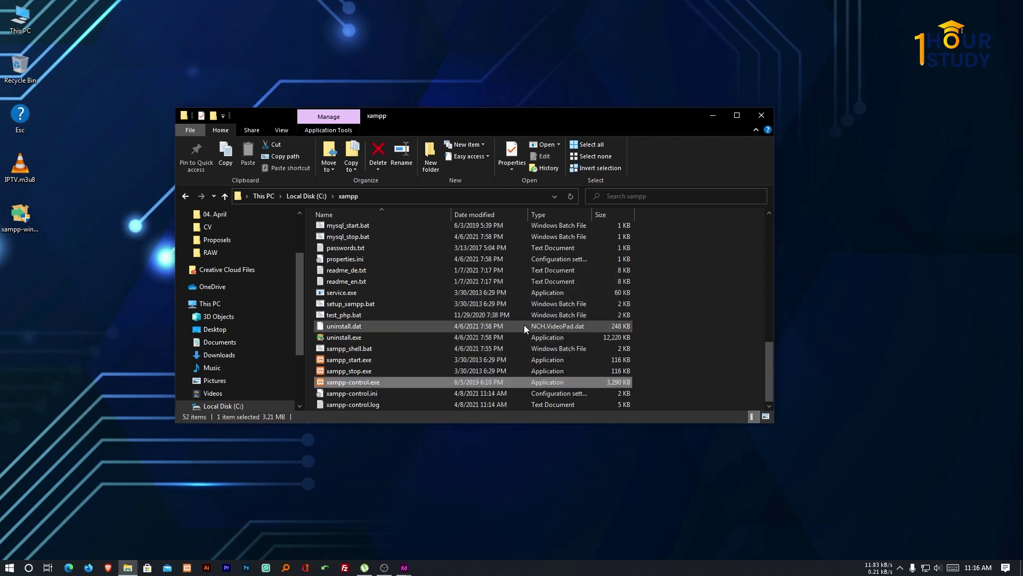
click(901, 568)
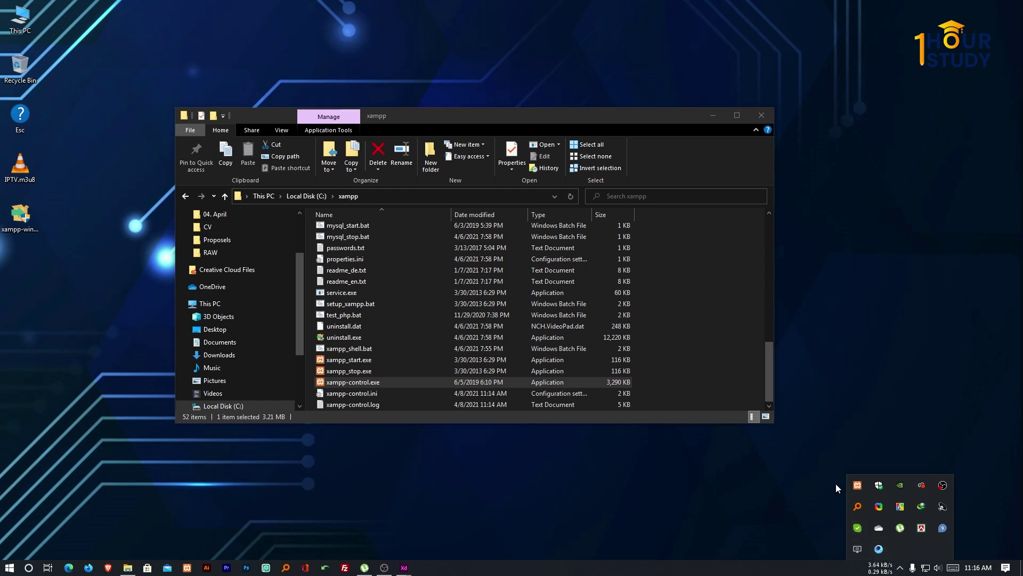
Run xampp-control.exe as administrator from its right-click menu.
click(757, 494)
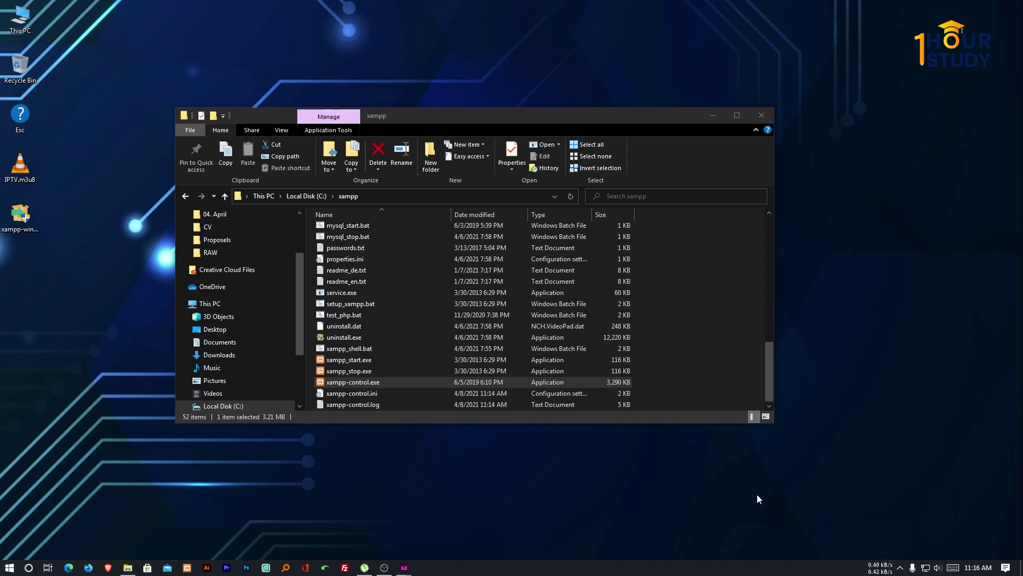
right_click(372, 383)
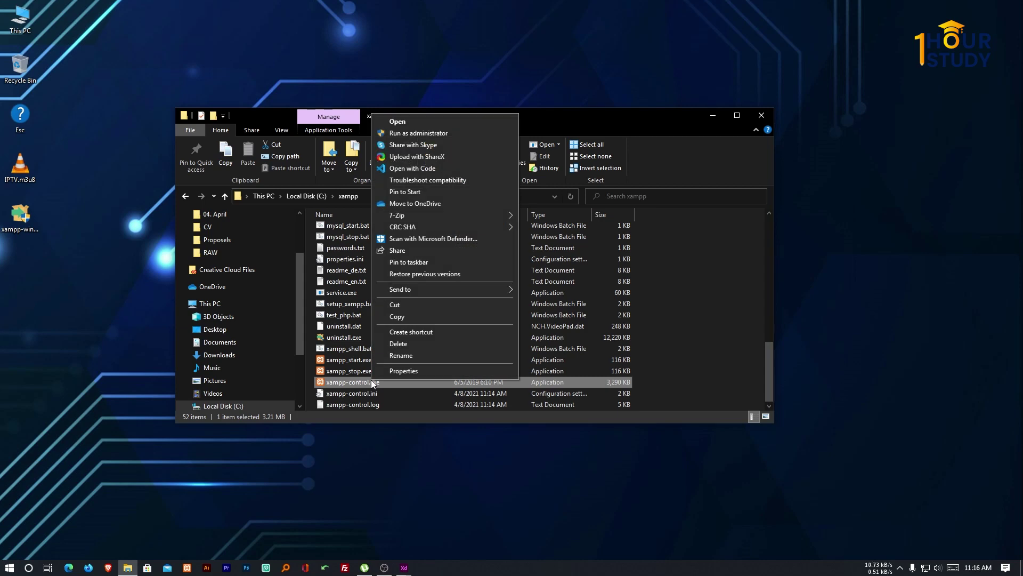
click(418, 133)
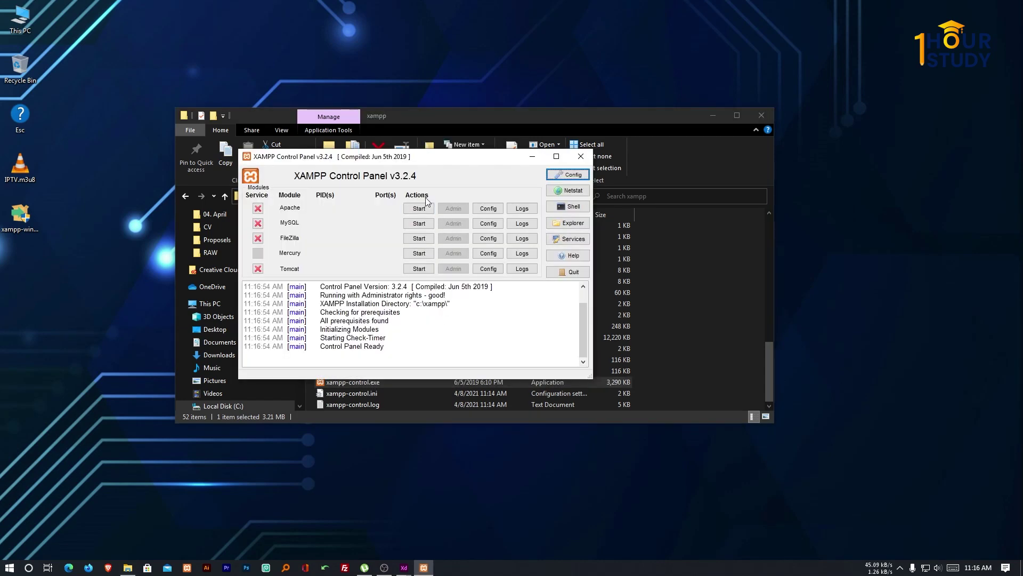
click(570, 273)
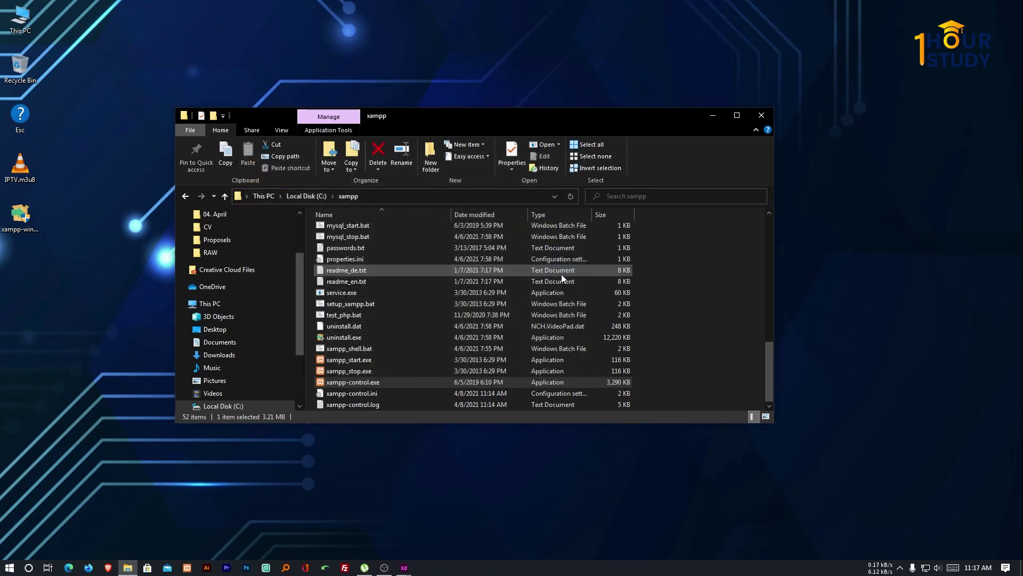
right_click(369, 382)
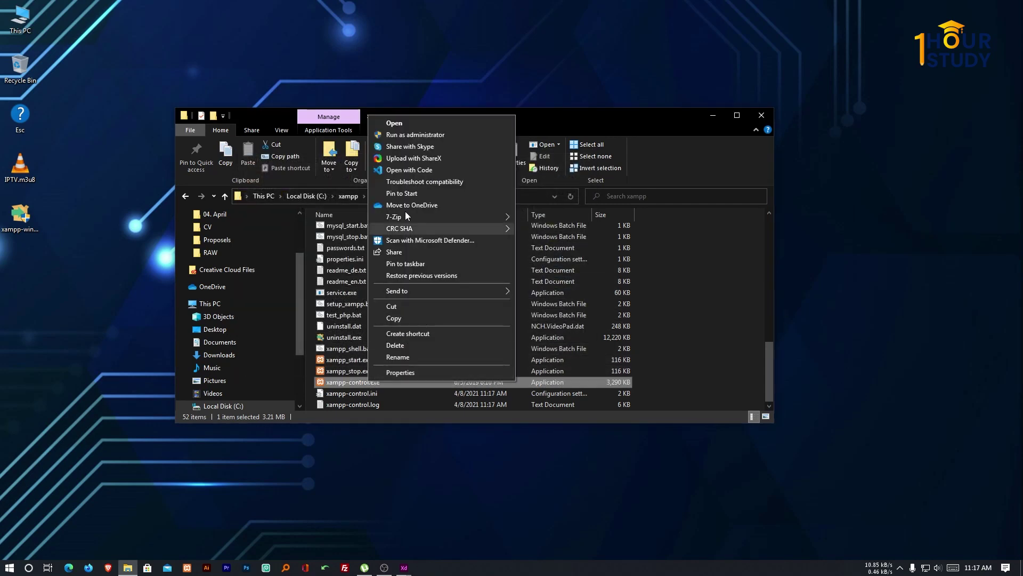
click(432, 137)
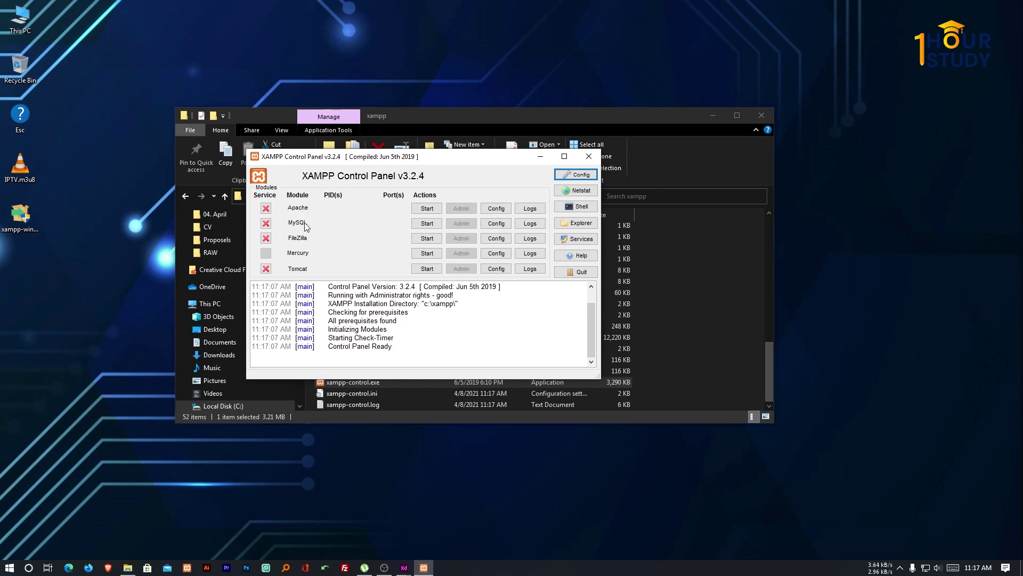
Start Apache and MySQL, then open the localhost dashboard via Apache's Admin button.
click(427, 208)
click(426, 224)
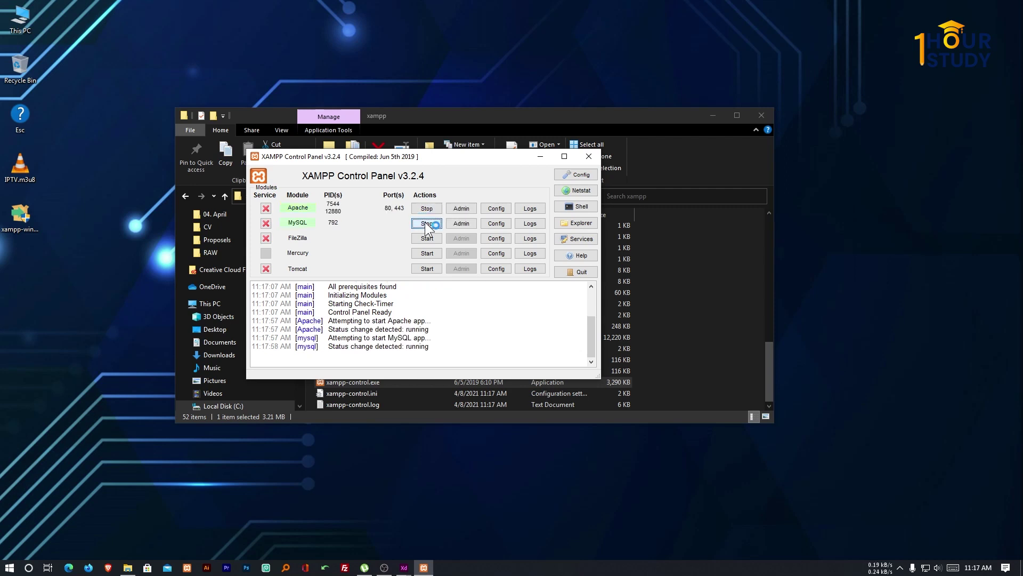
click(466, 208)
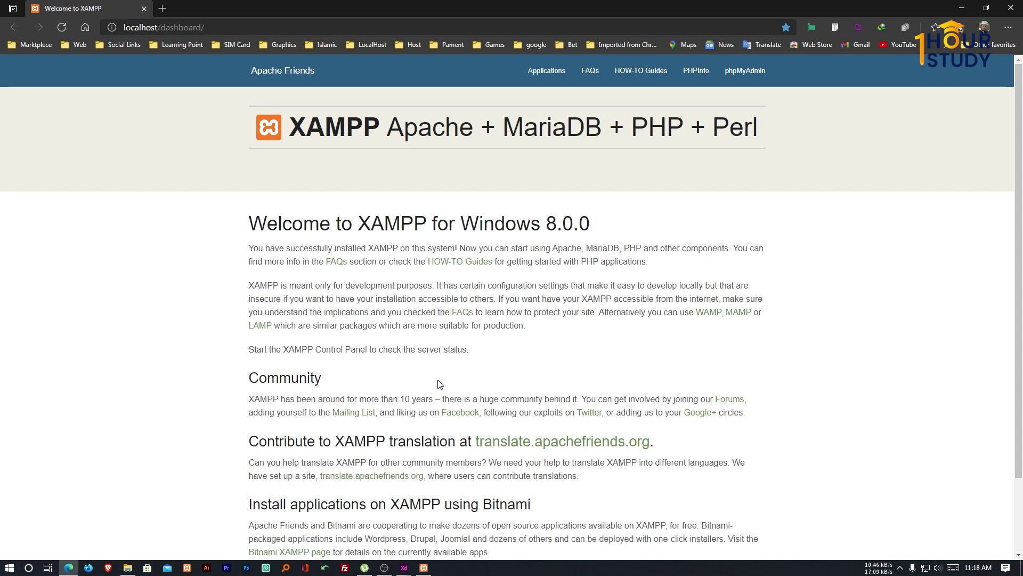
Return to the XAMPP Control Panel window and open C:\xampp with its Explorer button.
click(423, 567)
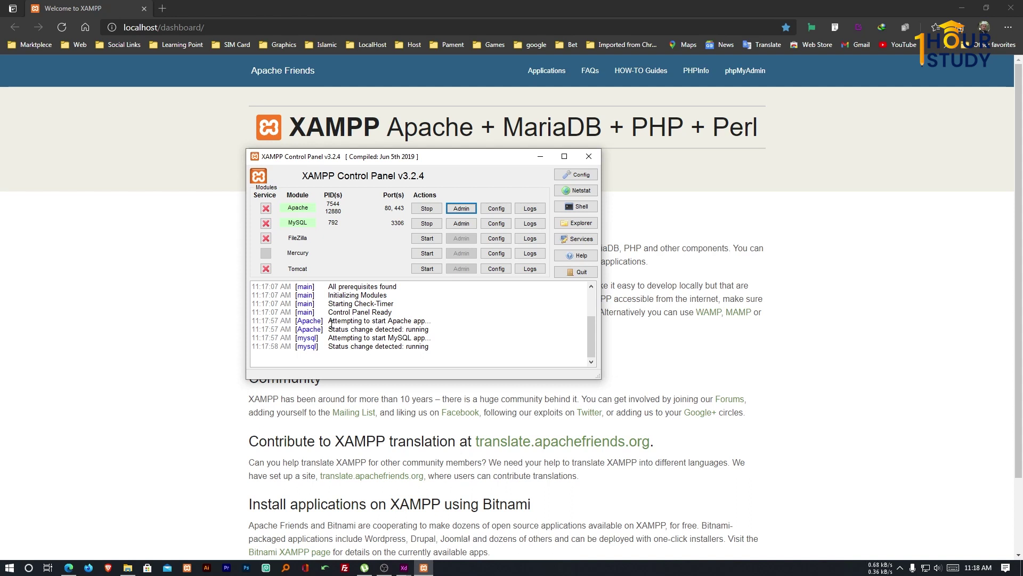
click(160, 251)
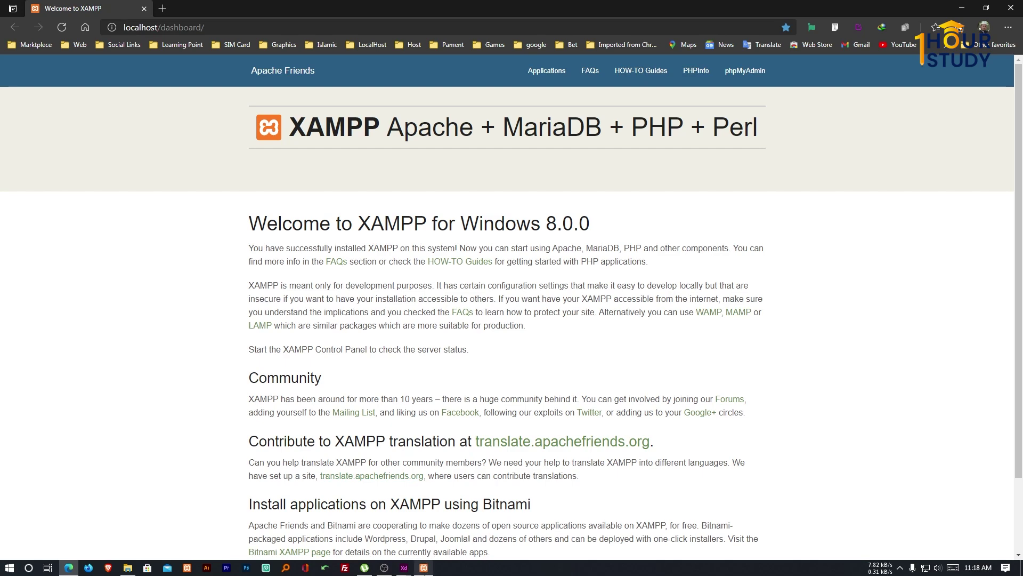
click(425, 567)
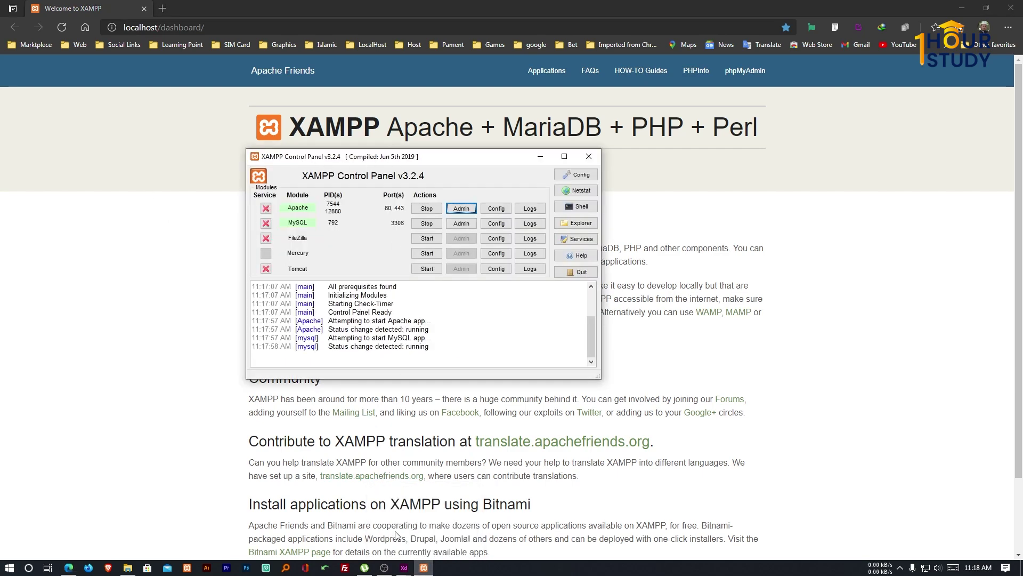
right_click(428, 573)
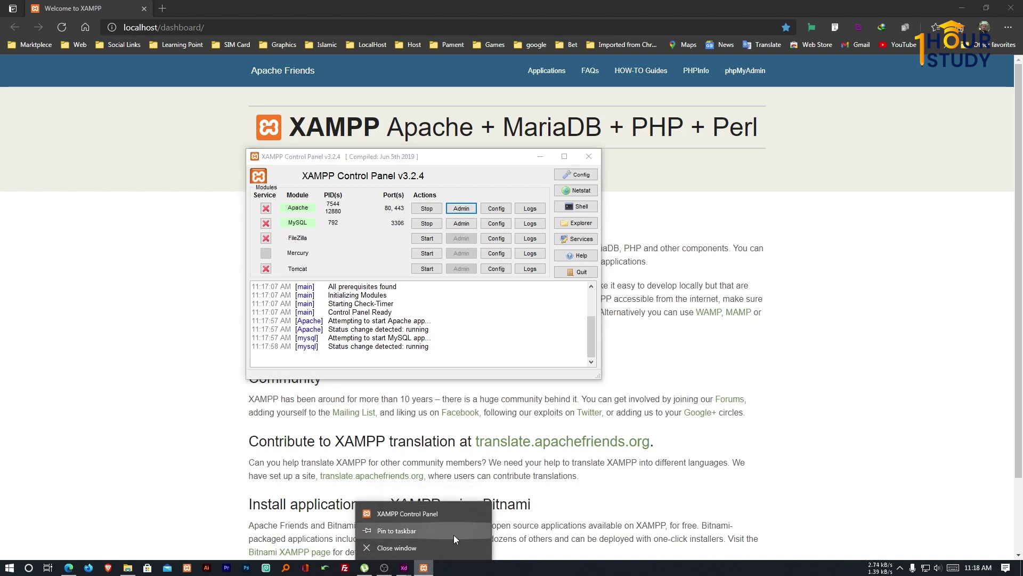
click(500, 366)
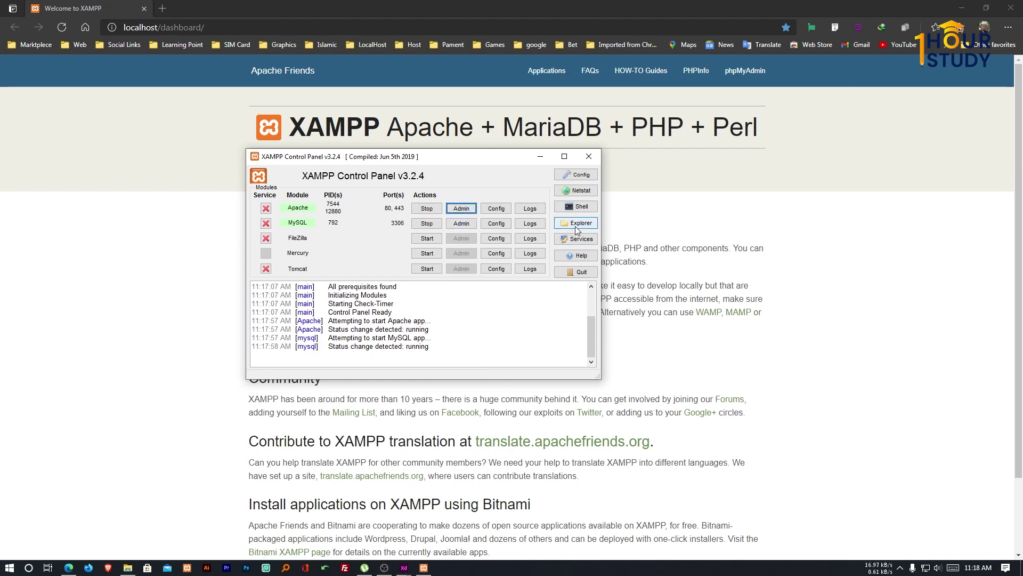
click(580, 224)
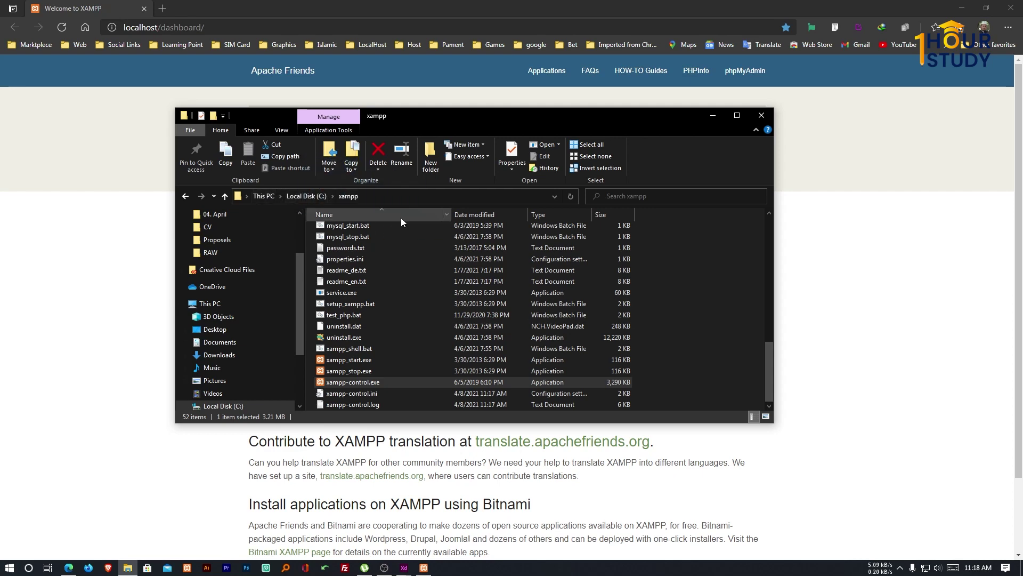
Refresh the C:\xampp listing, relaunch xampp-control.exe, and scroll back up to the htdocs folder.
click(349, 196)
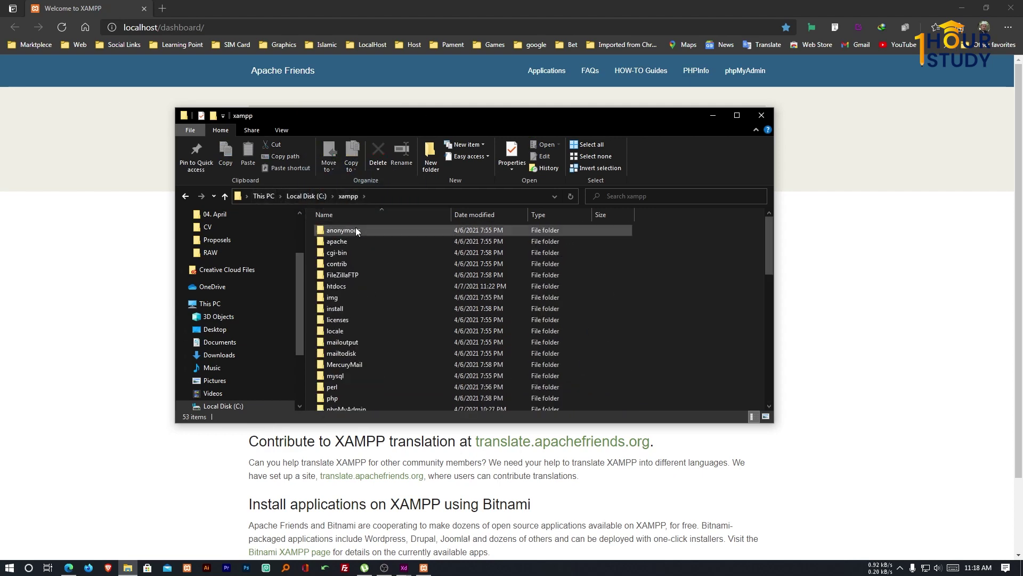
scroll(358, 303, down, 12)
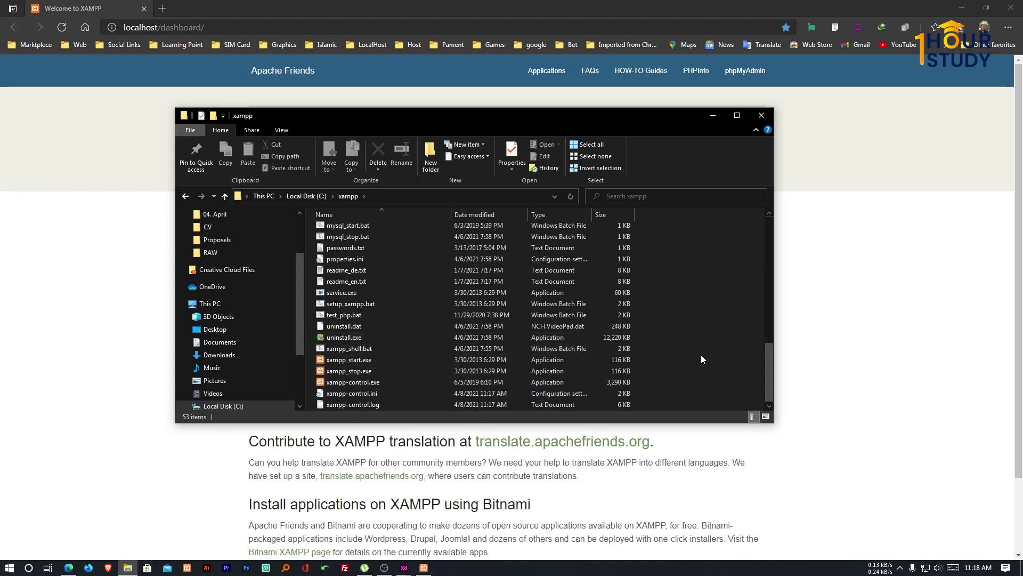
scroll(464, 348, up, 6)
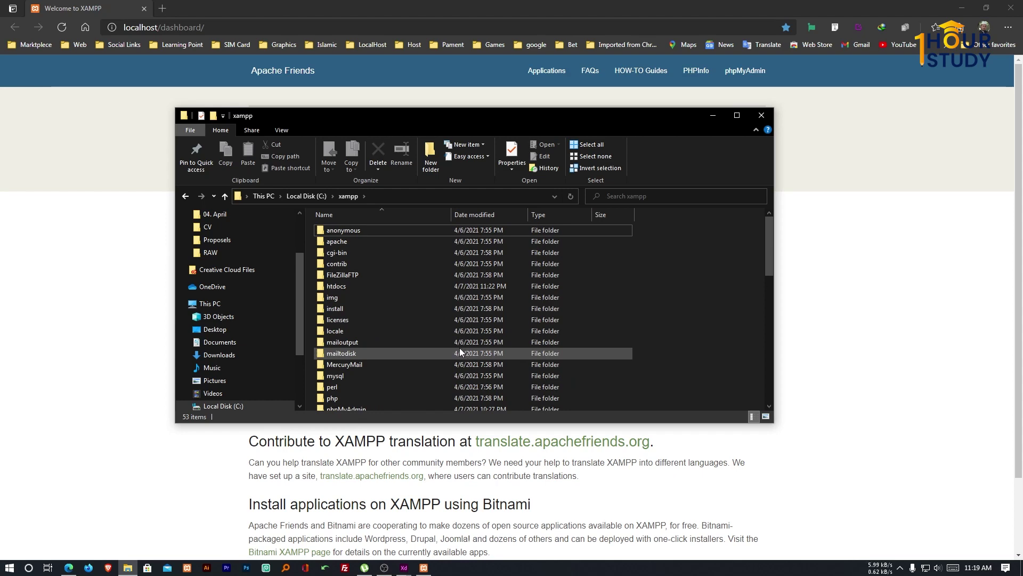
scroll(459, 347, down, 6)
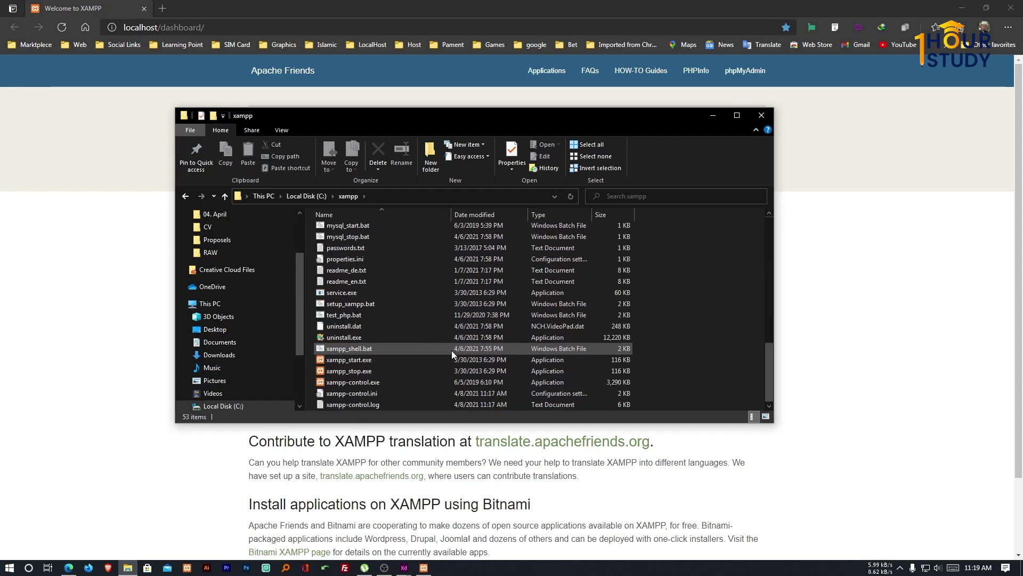
double_click(375, 384)
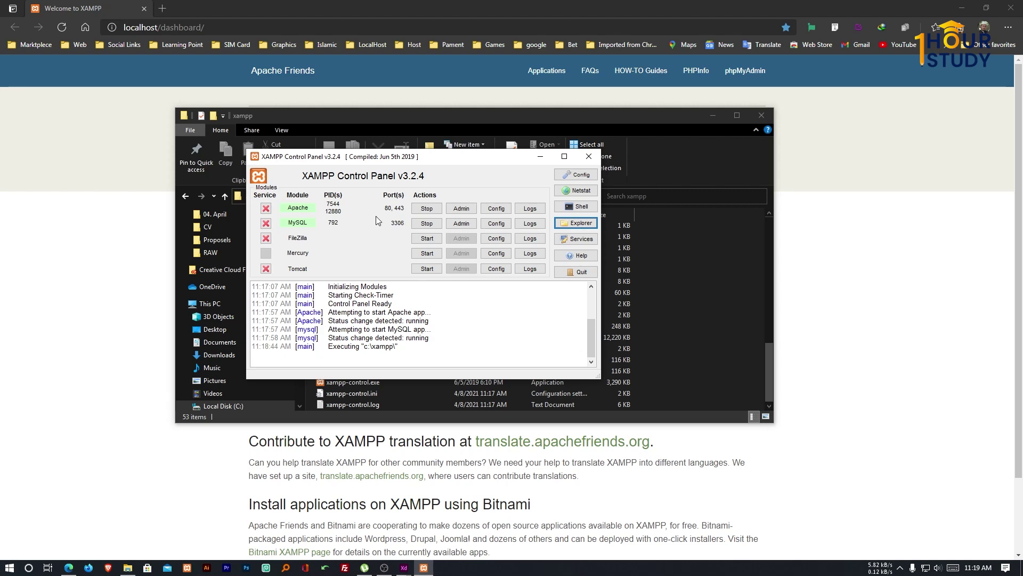
click(666, 274)
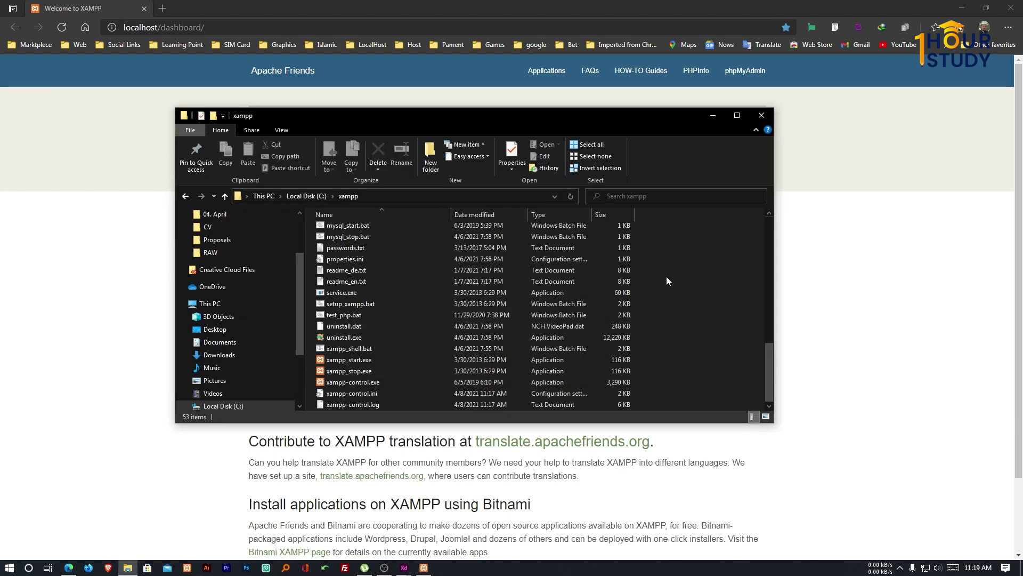
scroll(371, 330, up, 12)
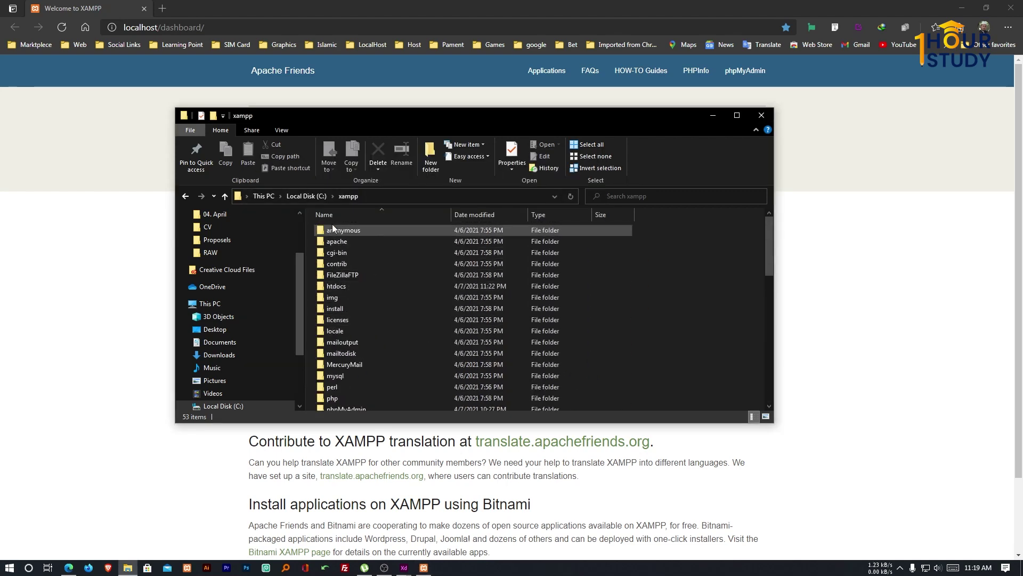
Open htdocs and create a new folder named 'projects' in it.
double_click(340, 286)
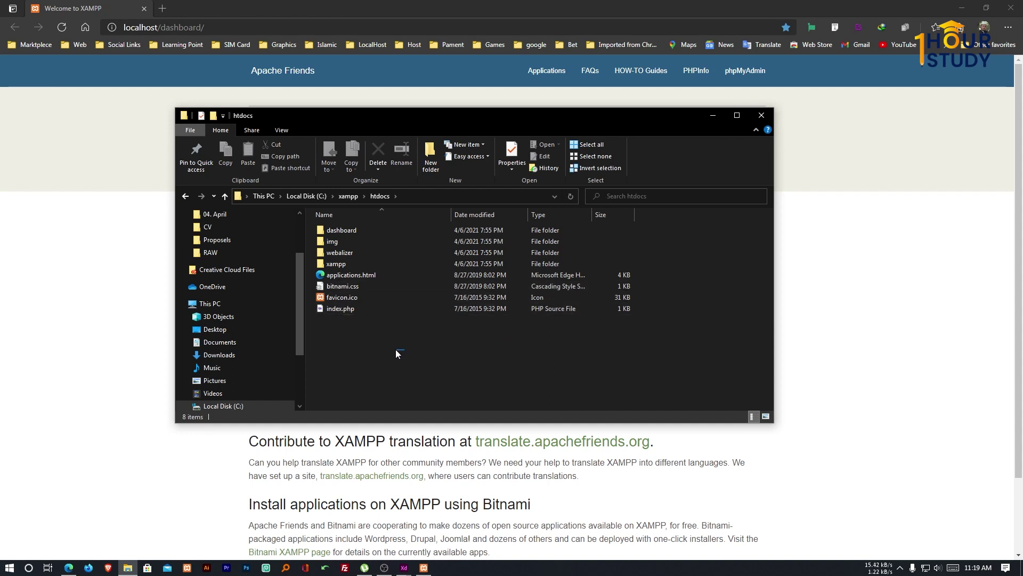
drag(396, 350, 332, 240)
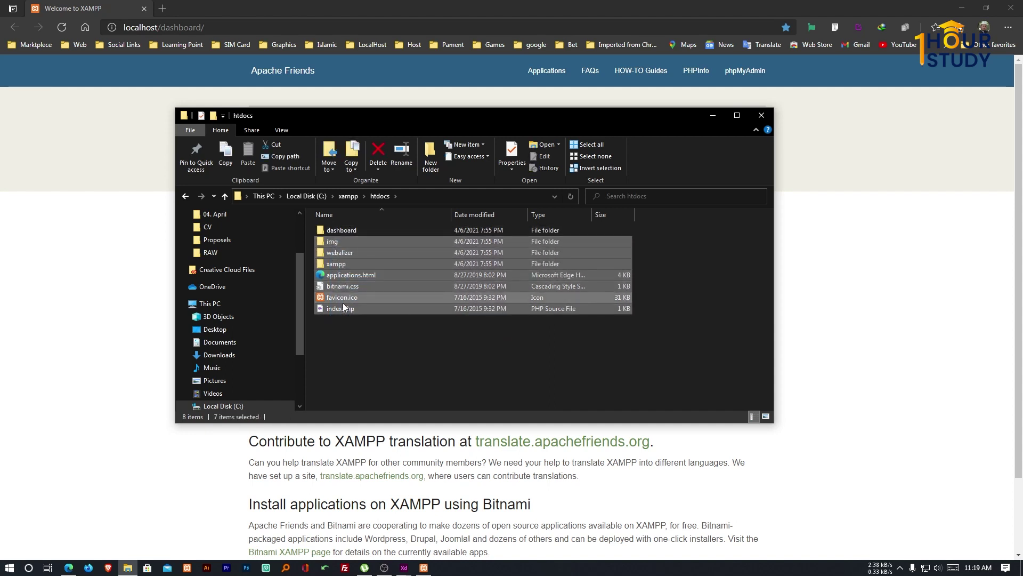
click(349, 329)
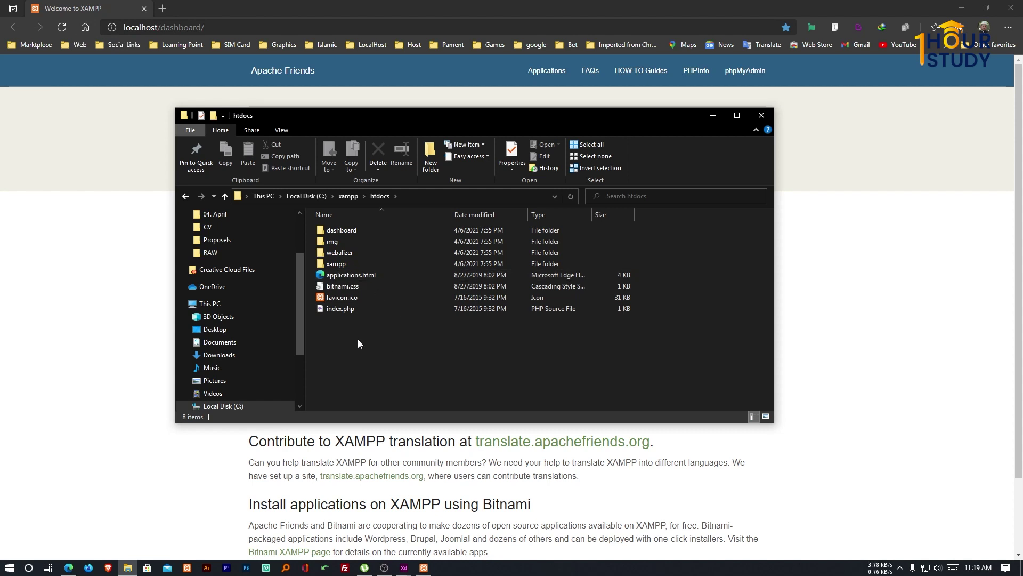
right_click(358, 340)
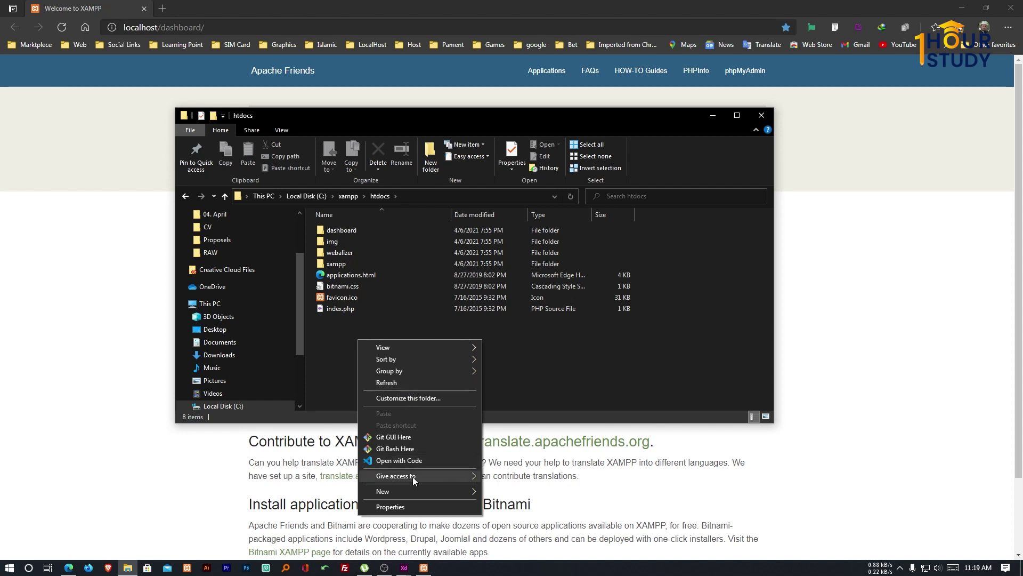
mouse_move(414, 487)
click(499, 491)
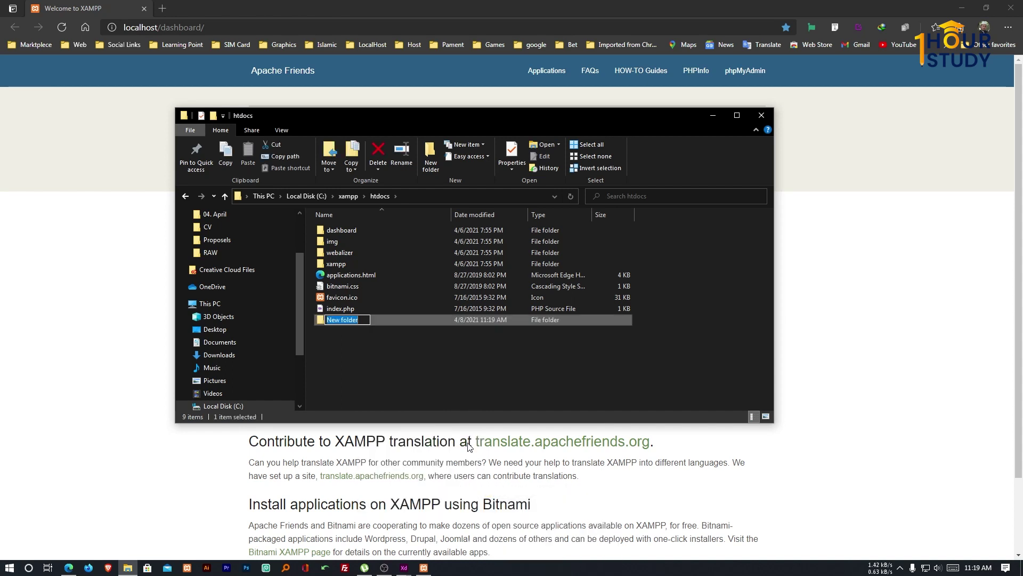
text(projects)
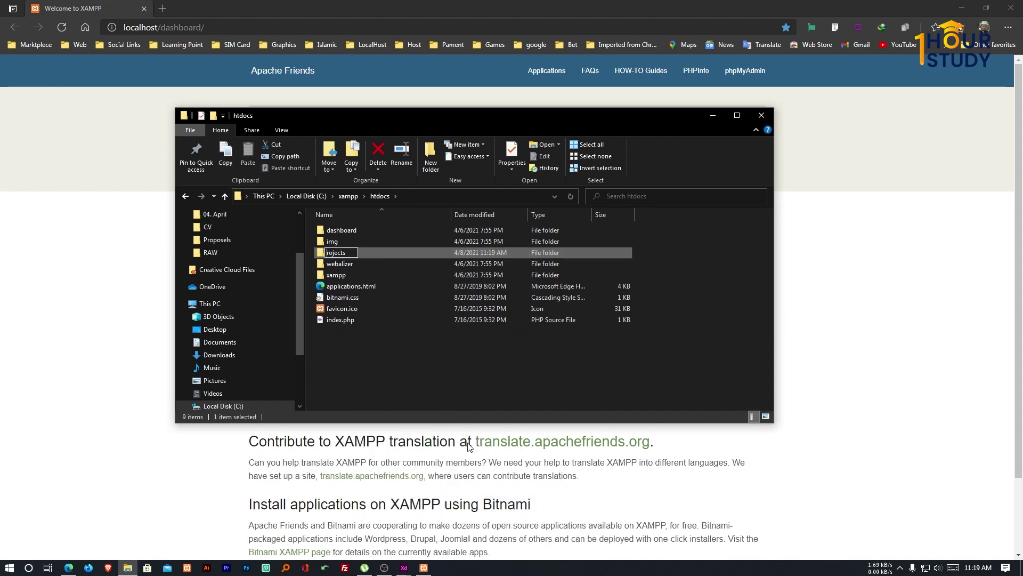
key(Return)
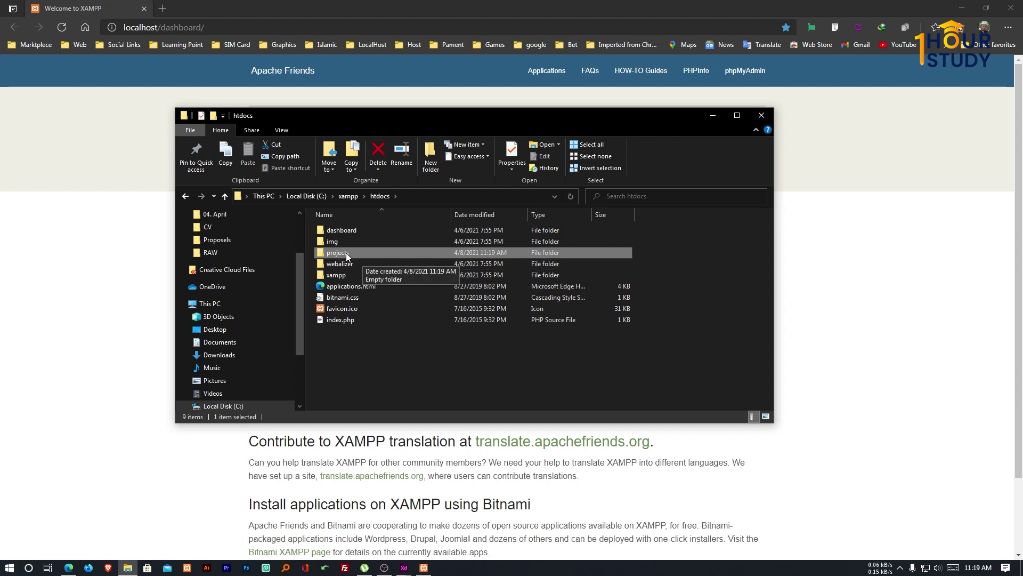
click(347, 252)
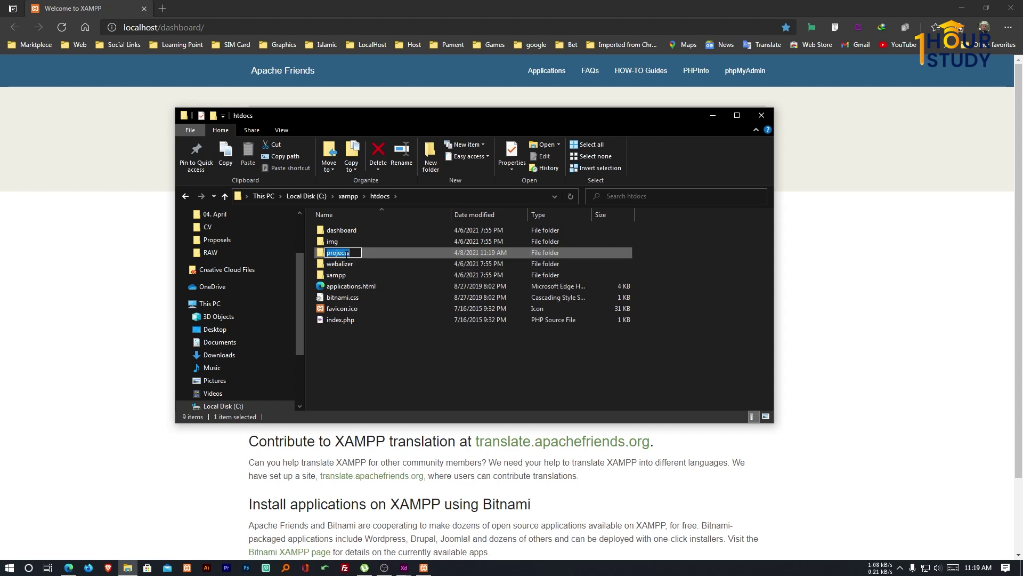
key(Return)
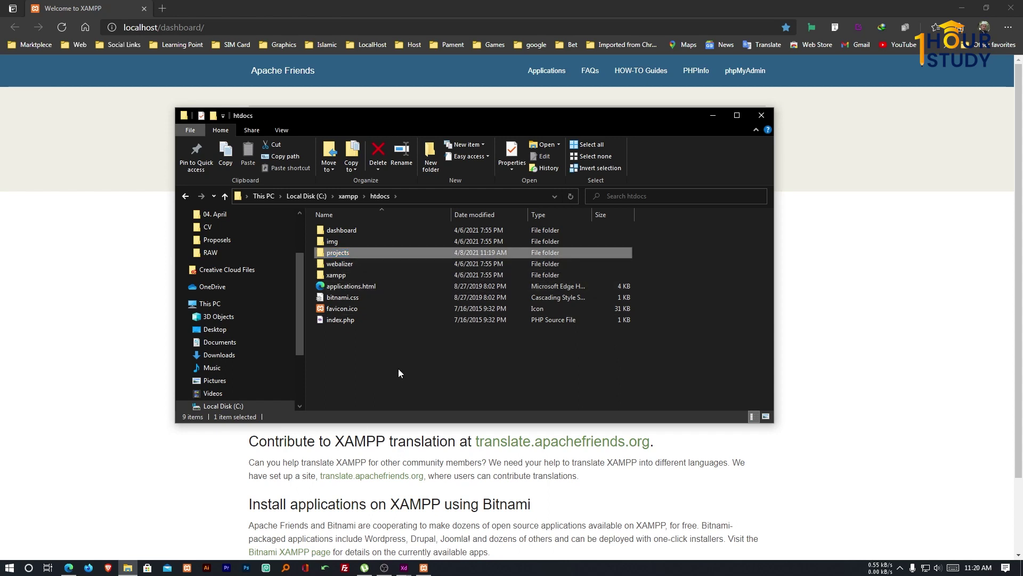
click(398, 369)
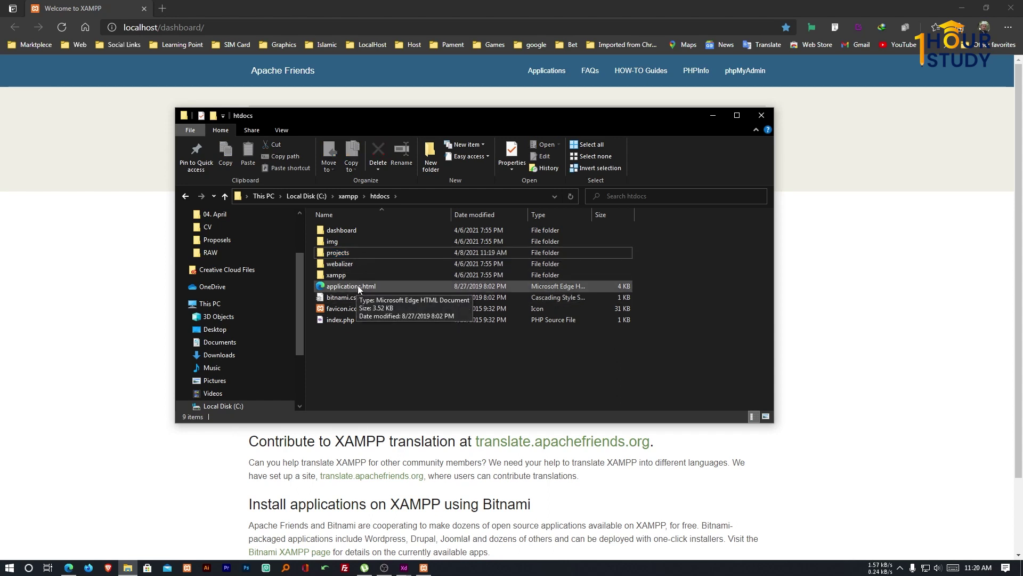
click(149, 246)
Load localhost/projects in Edge to see its empty index listing, then return to the htdocs folder.
drag(161, 27, 235, 25)
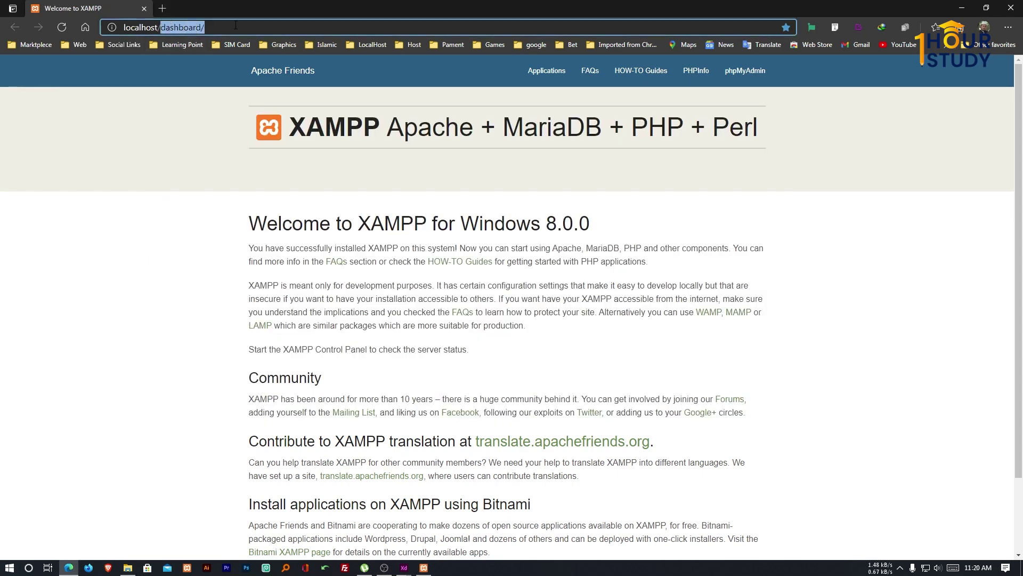
text(projects)
key(Return)
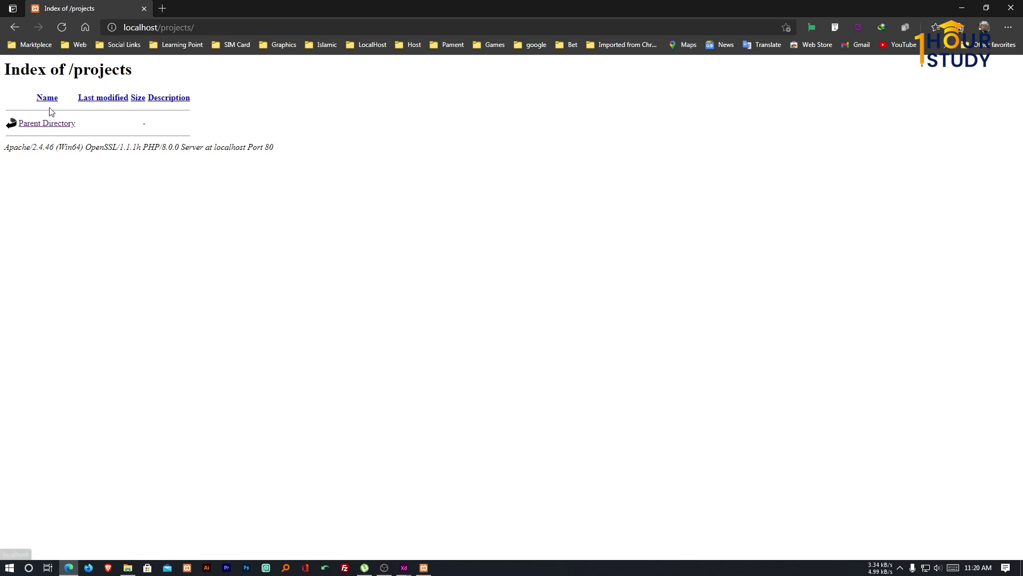
drag(130, 74, 76, 74)
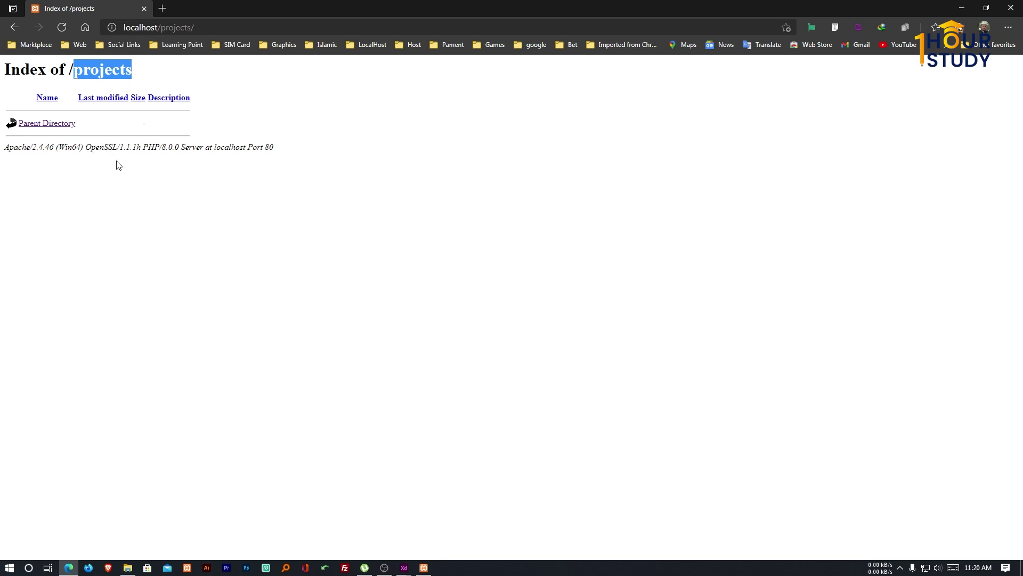
click(128, 567)
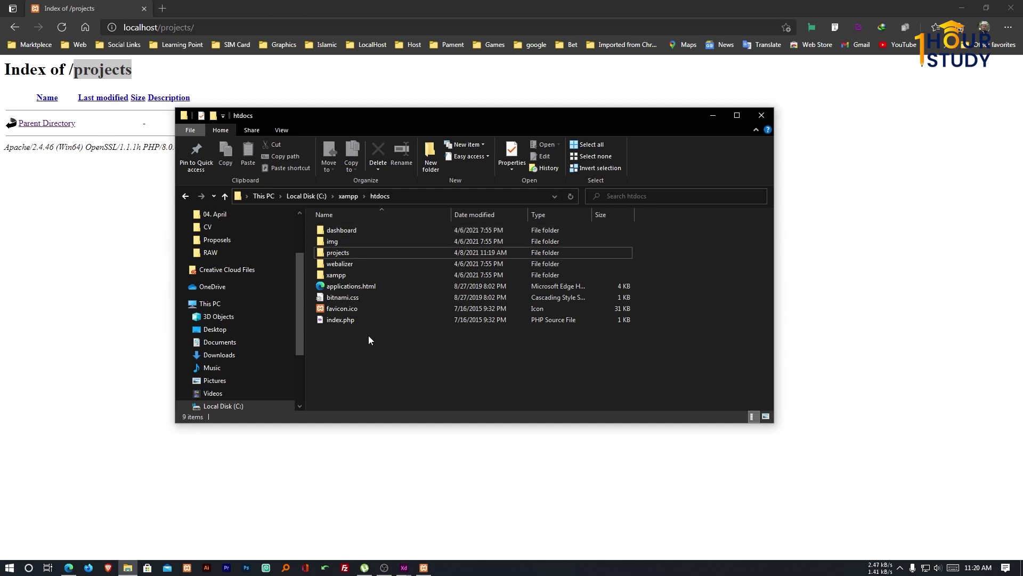
Open the projects folder in File Explorer and create a new folder inside it.
click(410, 196)
click(388, 357)
click(348, 252)
double_click(349, 252)
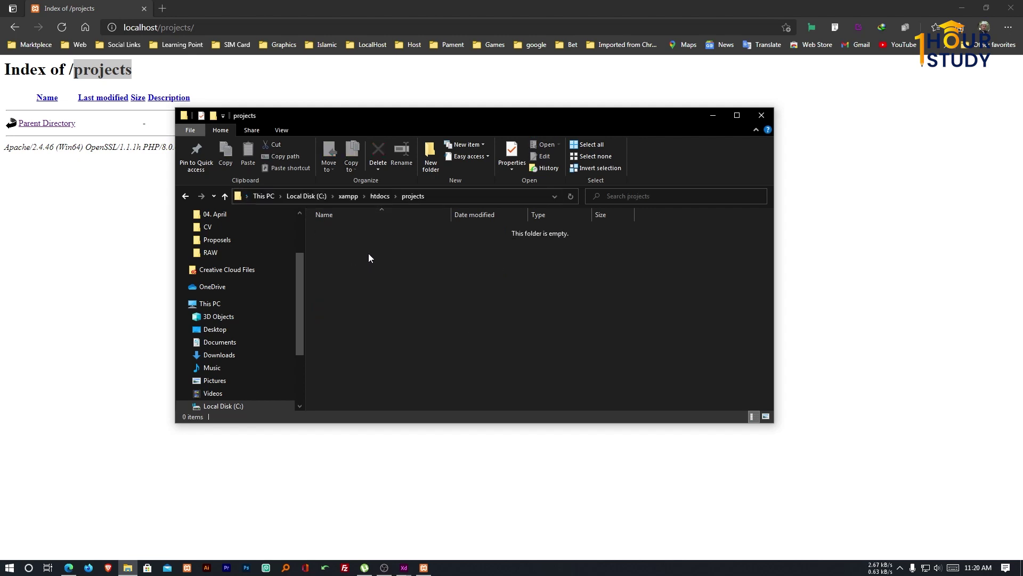
right_click(369, 254)
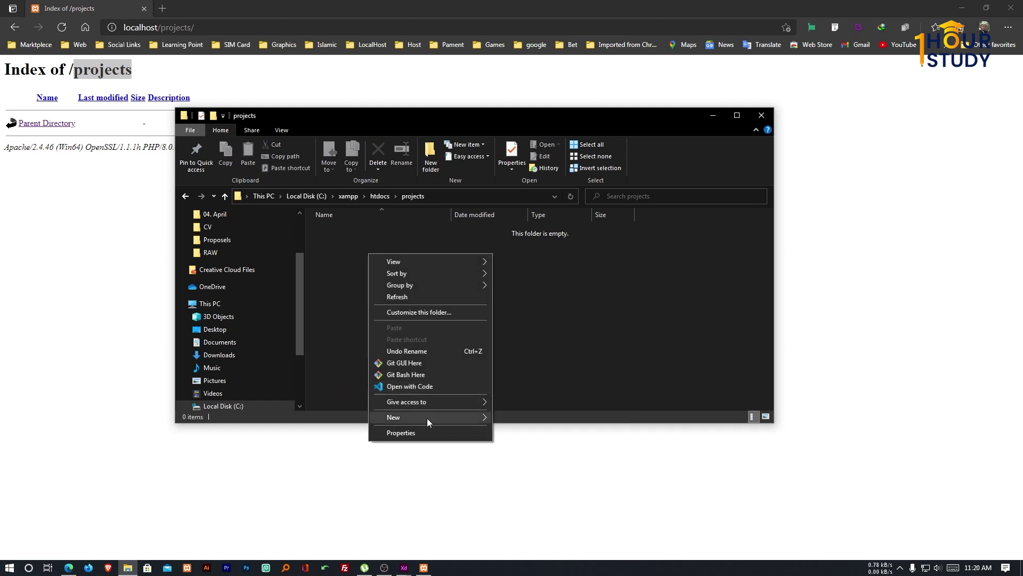
mouse_move(427, 418)
click(520, 420)
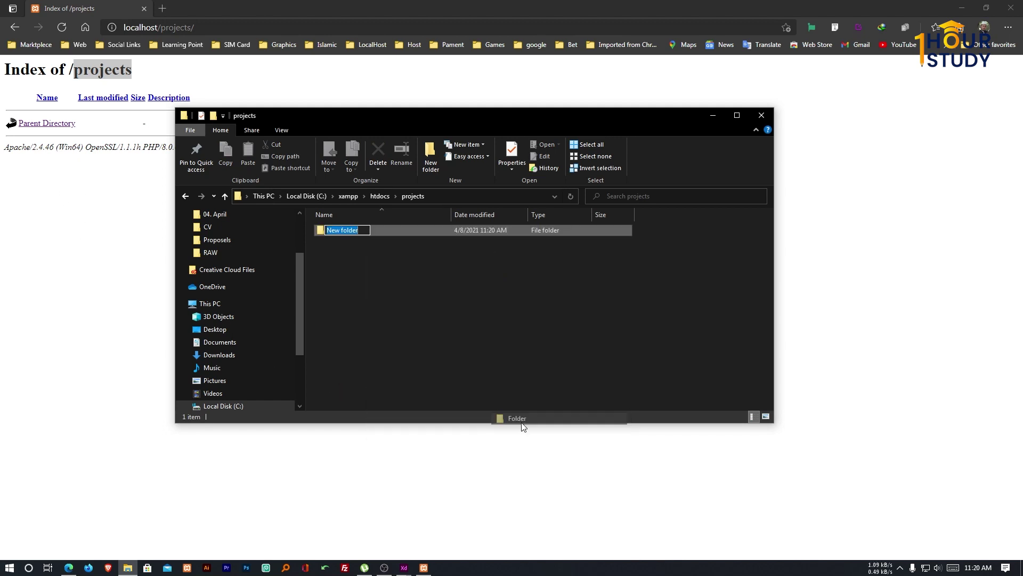
click(446, 368)
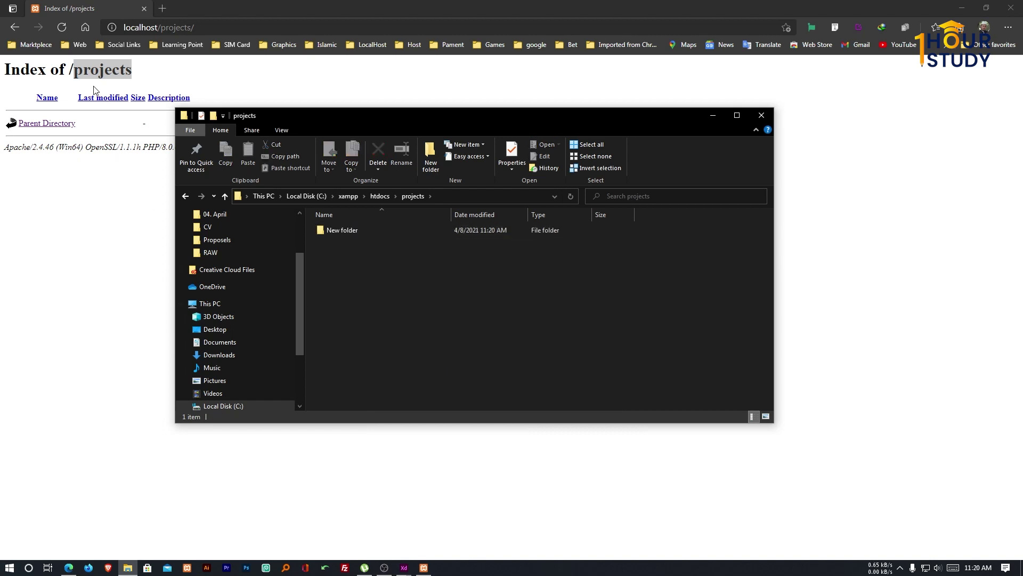
Reload localhost/projects in Edge to check the new folder is listed.
click(62, 27)
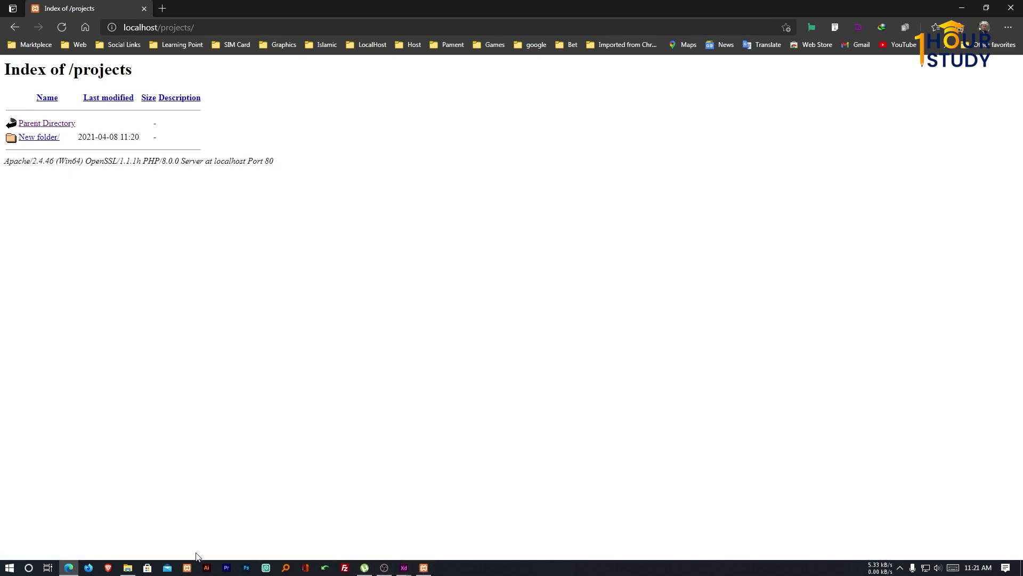
mouse_move(127, 567)
click(157, 514)
click(120, 430)
scroll(140, 405, up, 4)
scroll(142, 410, down, 1)
key(alt+Tab)
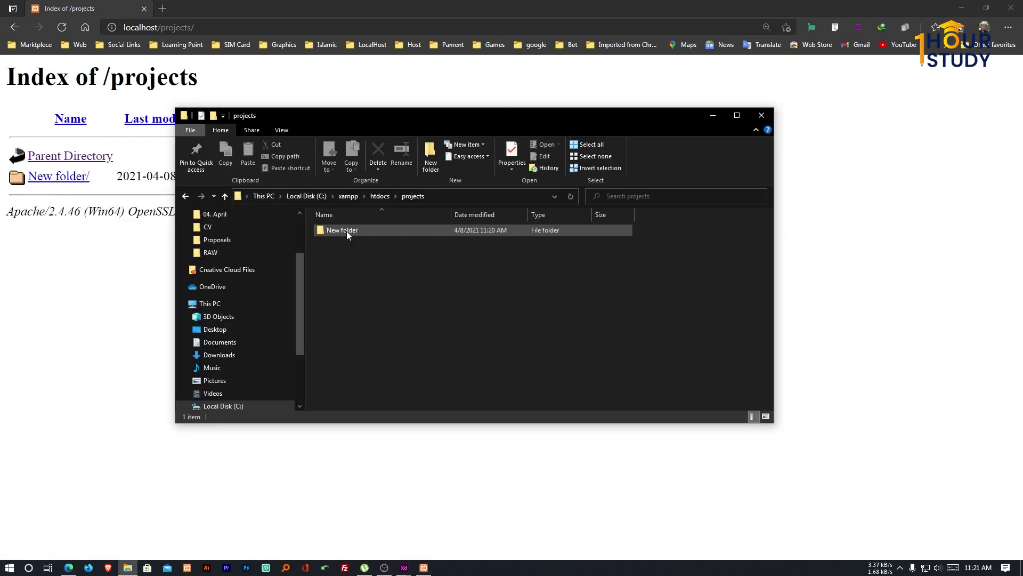
Rename the new folder to onehourstudy.
click(347, 232)
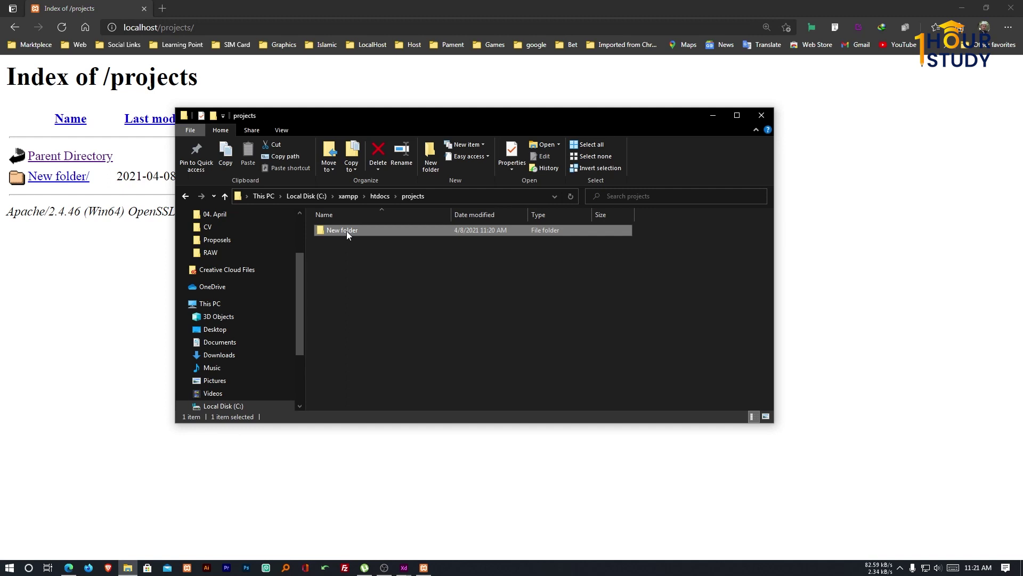
right_click(347, 230)
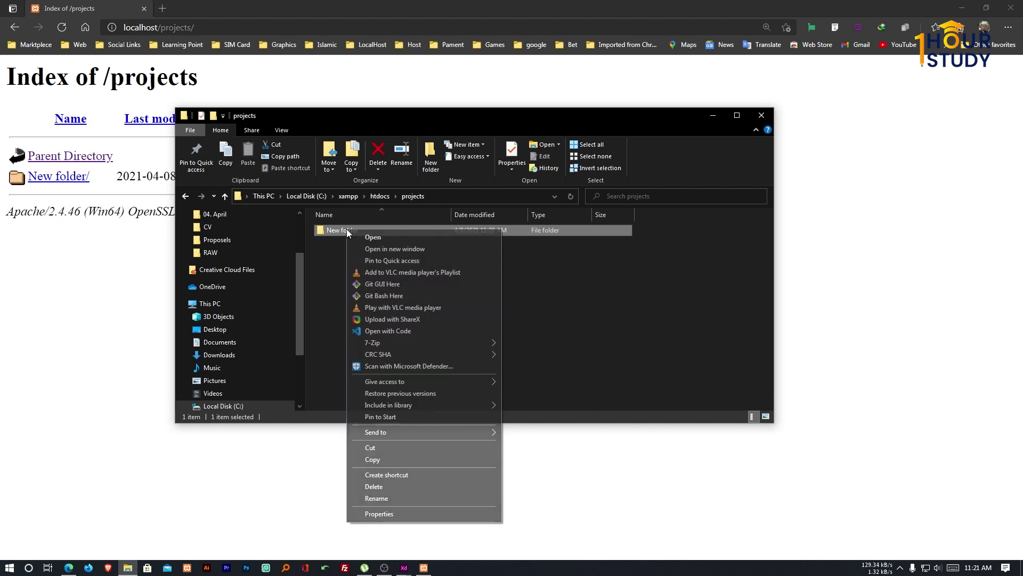
click(384, 497)
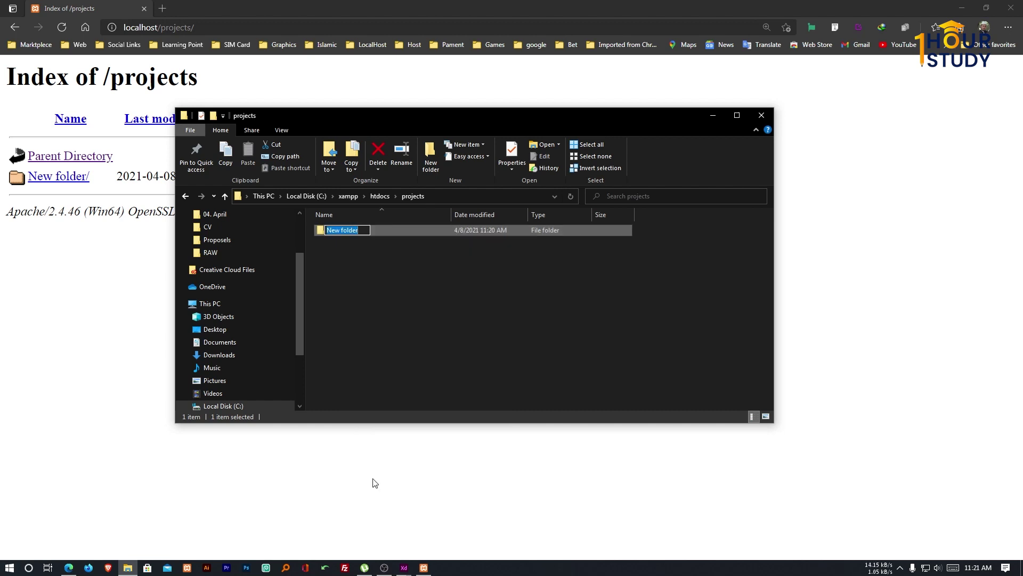
text(onehourstudy)
click(411, 339)
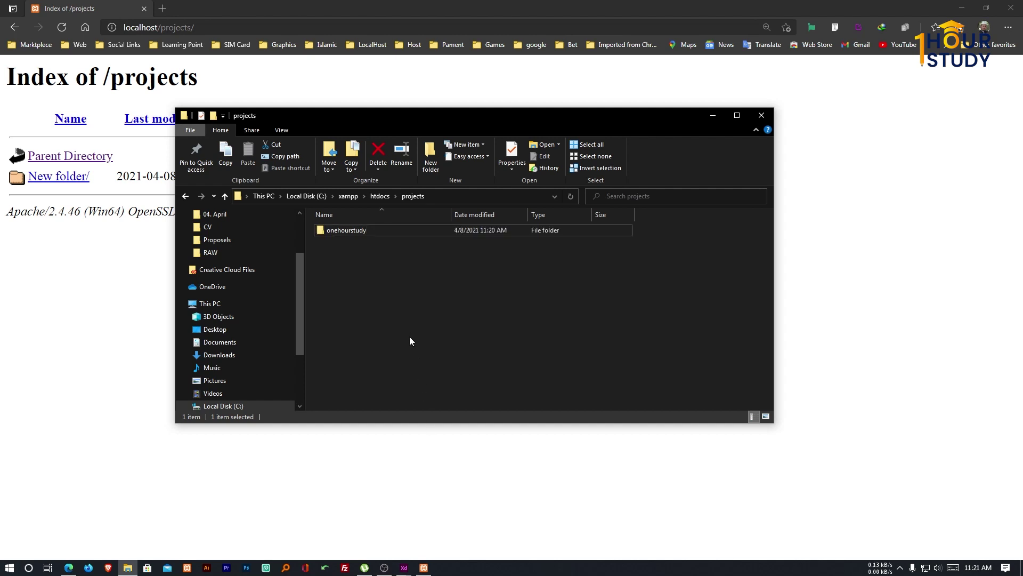
Refresh localhost/projects in Edge and open the onehourstudy/ listing.
click(66, 27)
click(66, 28)
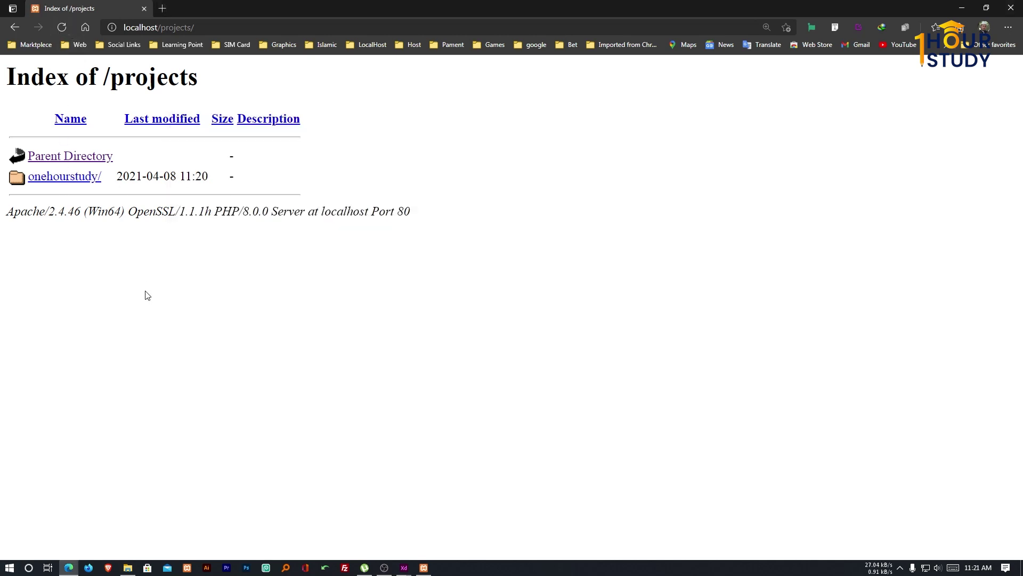
click(72, 180)
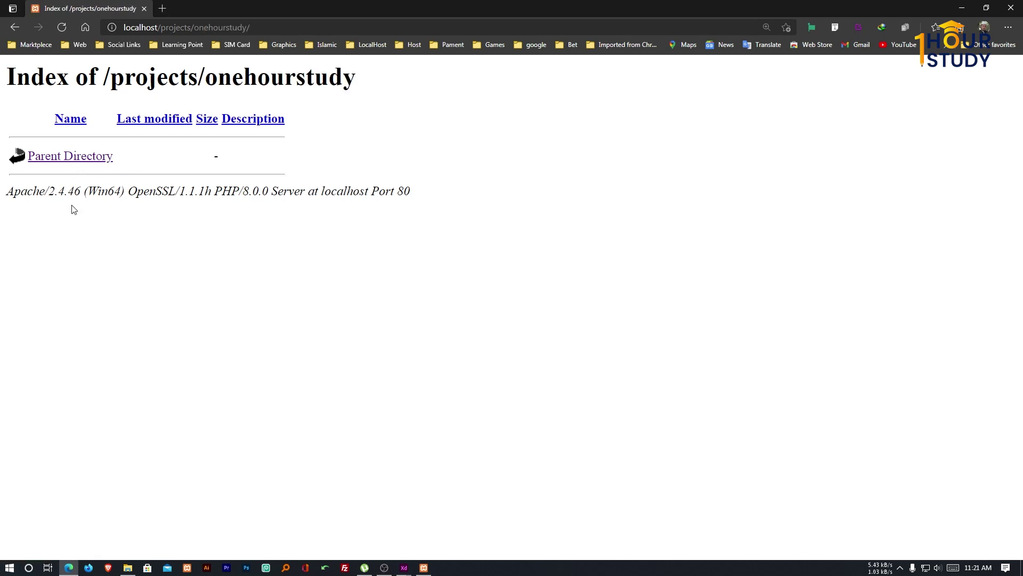
drag(48, 190, 420, 201)
click(427, 273)
Open the onehourstudy folder in File Explorer.
click(128, 566)
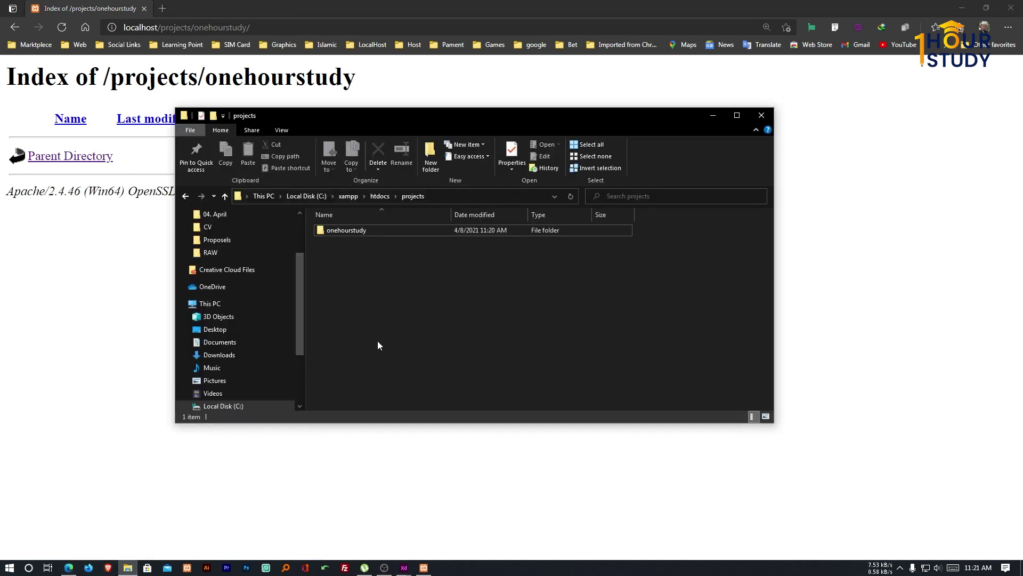
double_click(352, 230)
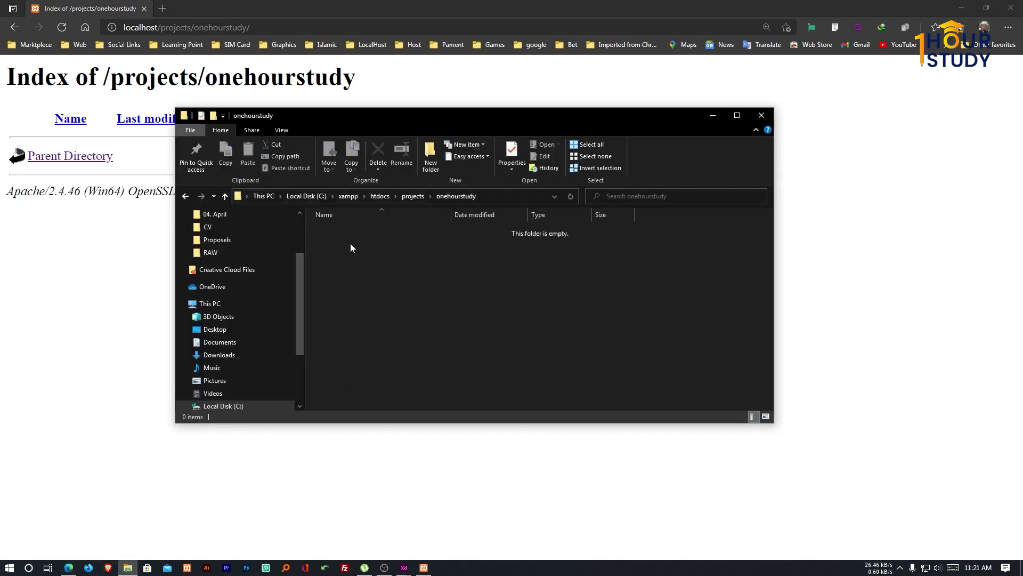
drag(359, 245, 433, 313)
Download WordPress 5.7 from the Get WordPress page on wordpress.org.
click(167, 8)
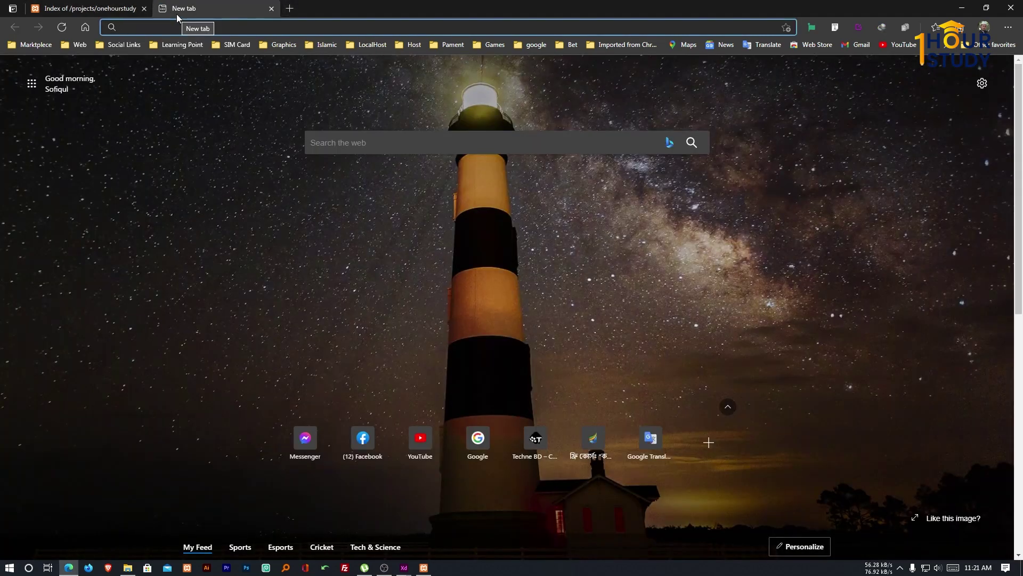
text(wordpress.org)
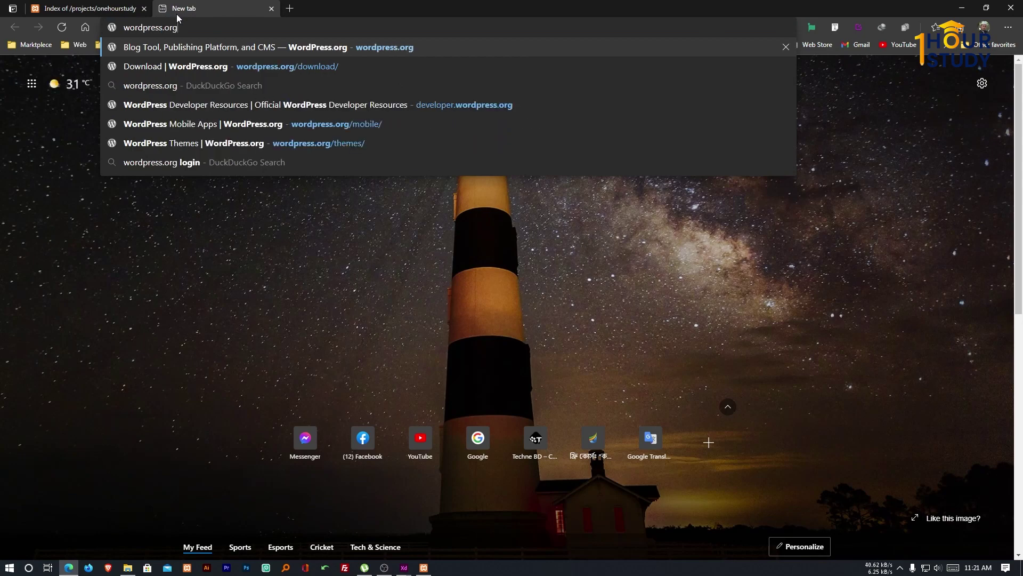
key(Return)
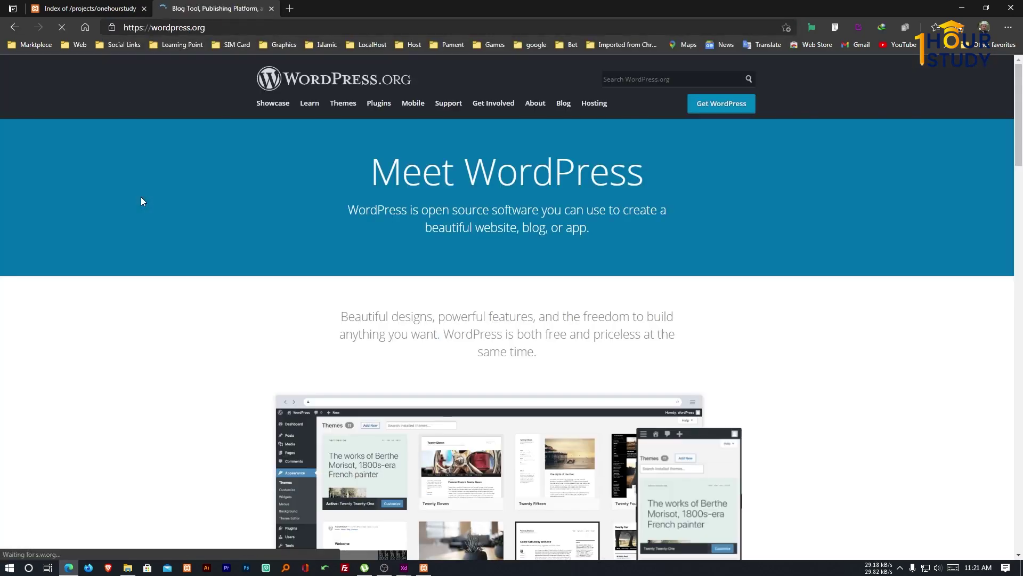
click(716, 108)
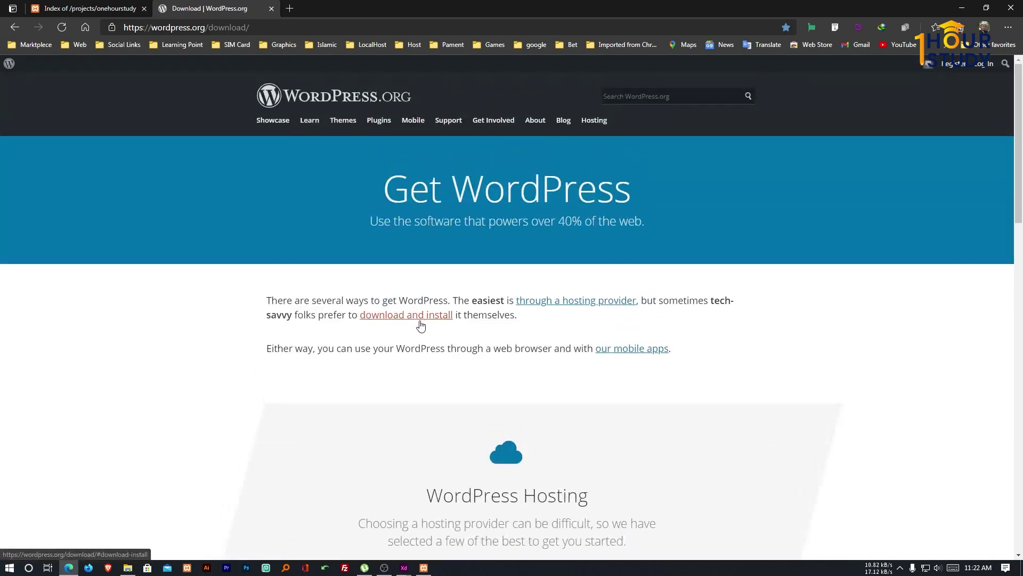
click(421, 324)
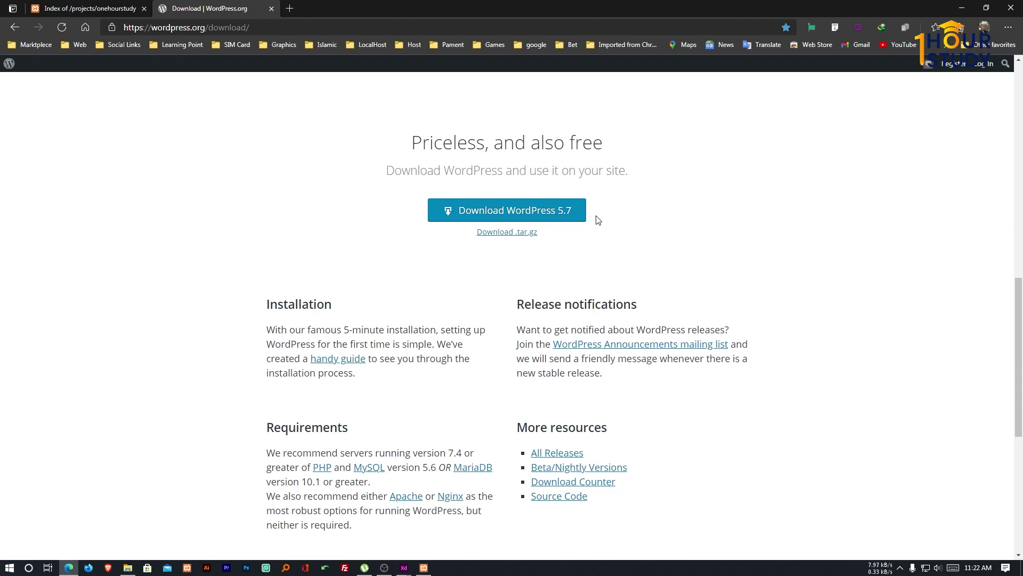
click(514, 211)
click(642, 176)
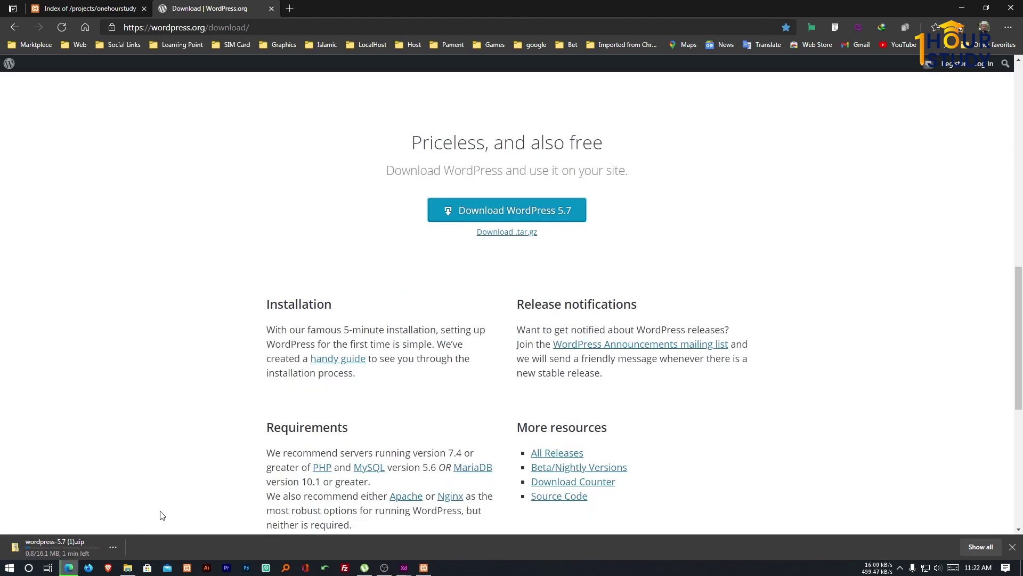
Cancel the duplicate WordPress download and minimize Edge.
click(116, 545)
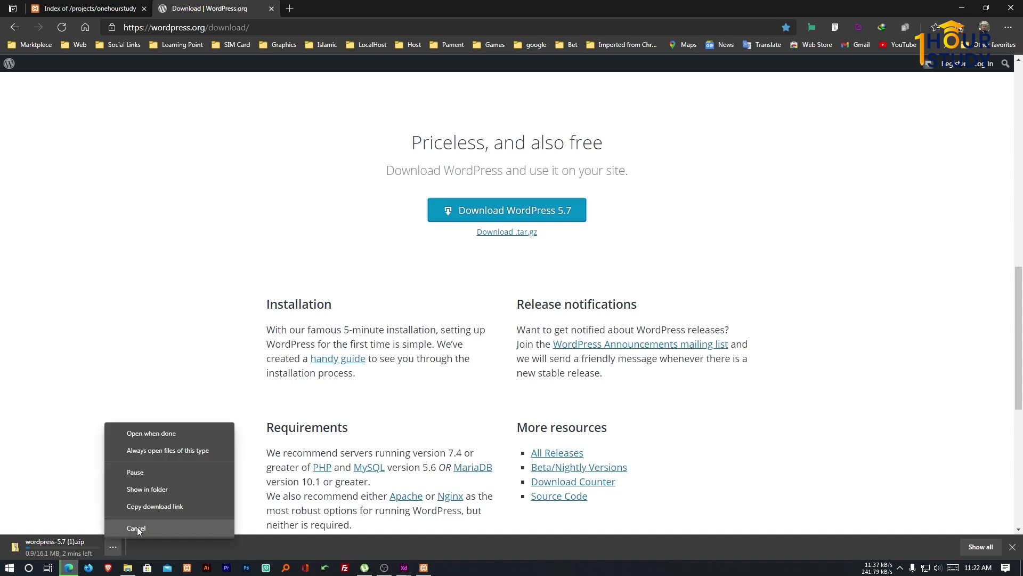
click(136, 527)
click(962, 8)
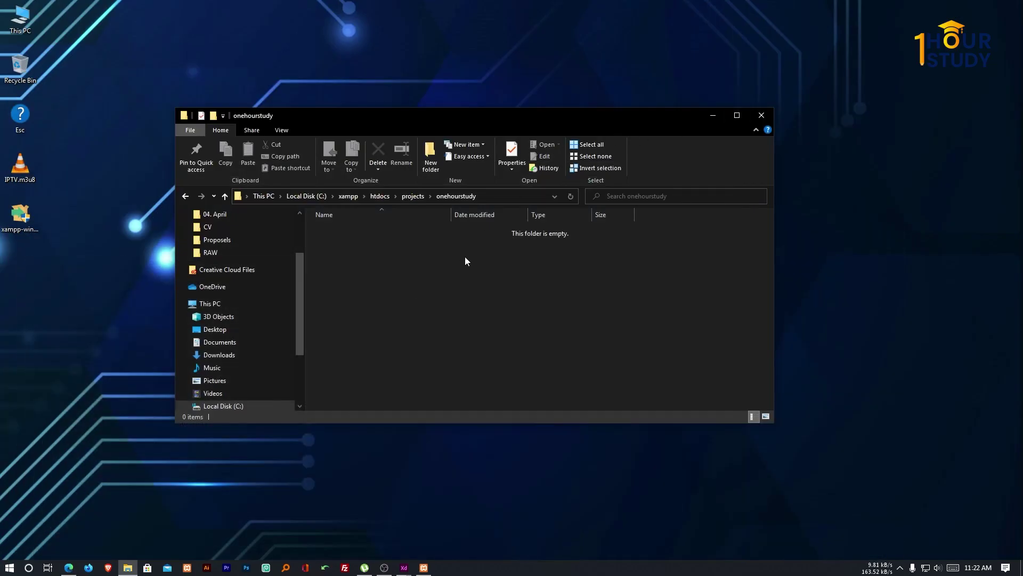
Copy wordpress-5.7.zip from D:\assets\wordpress onto the desktop.
key(super+e)
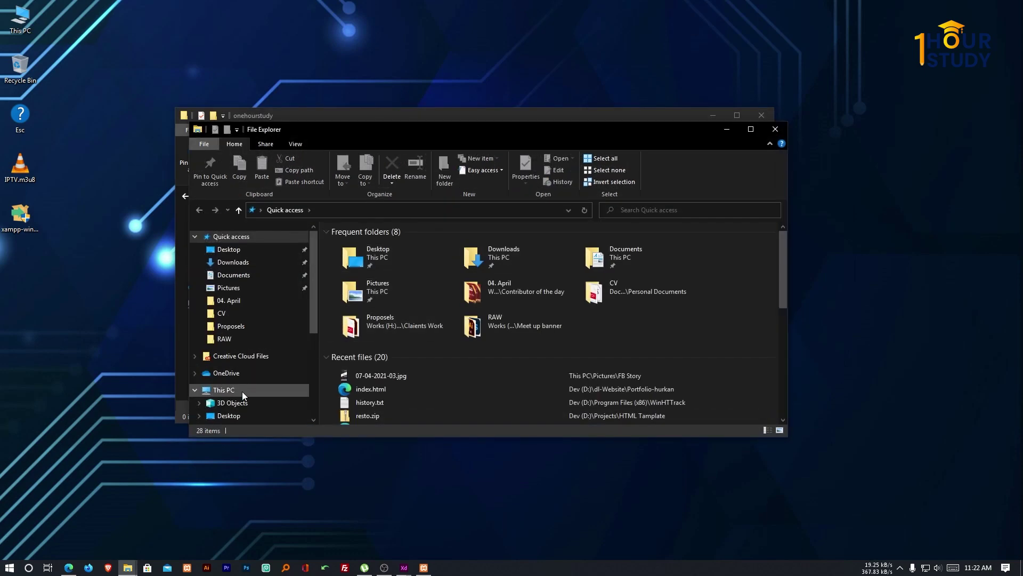
click(241, 390)
double_click(547, 352)
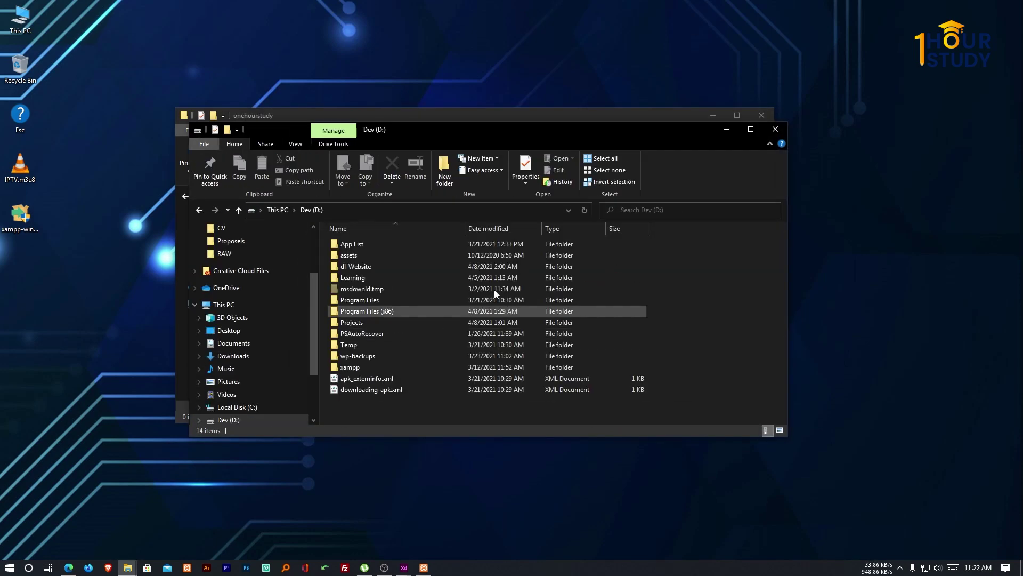
double_click(407, 255)
double_click(365, 276)
click(377, 300)
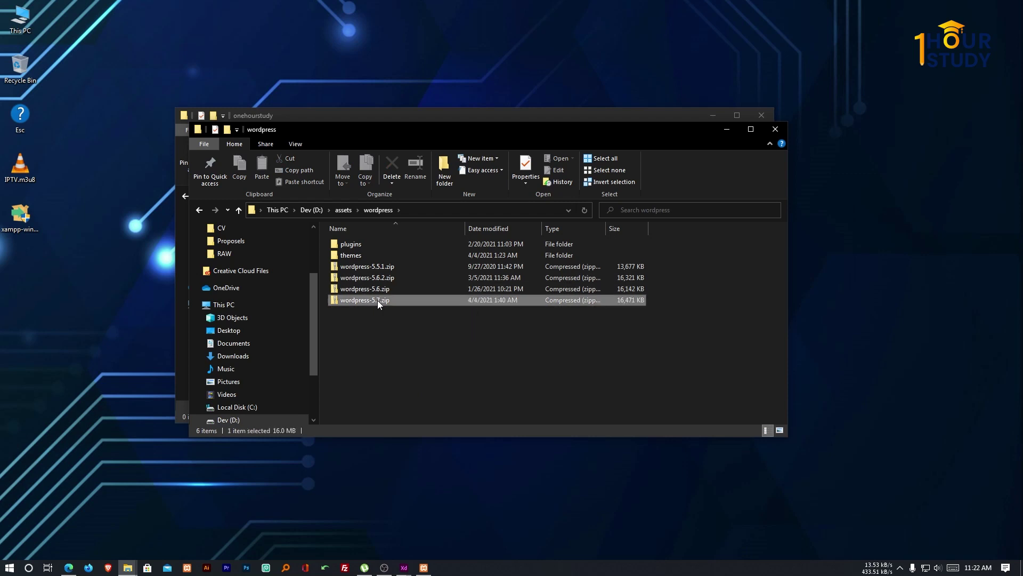
drag(384, 300, 123, 332)
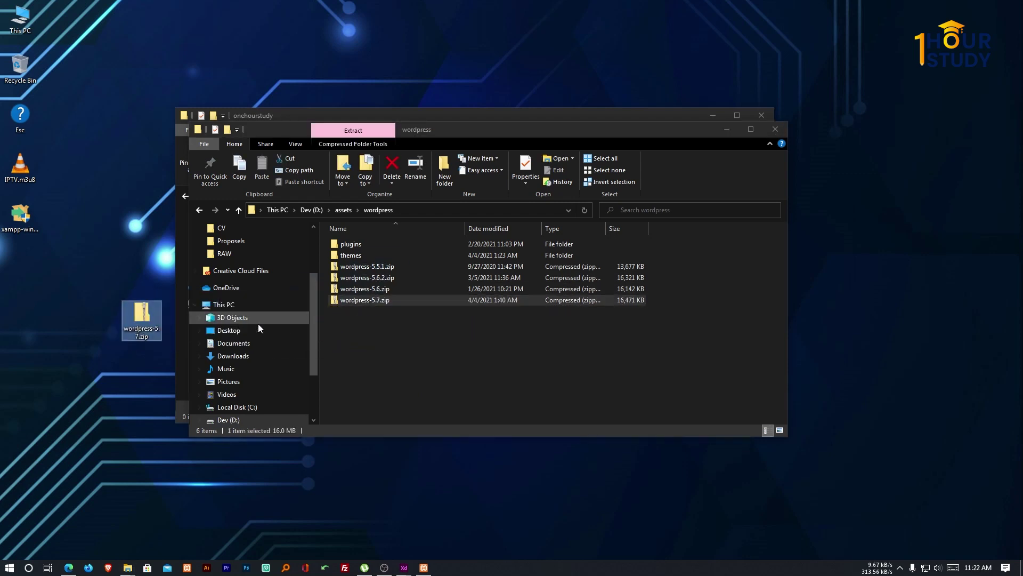
Close the assets window and open the desktop copy of wordpress-5.7.zip.
click(775, 129)
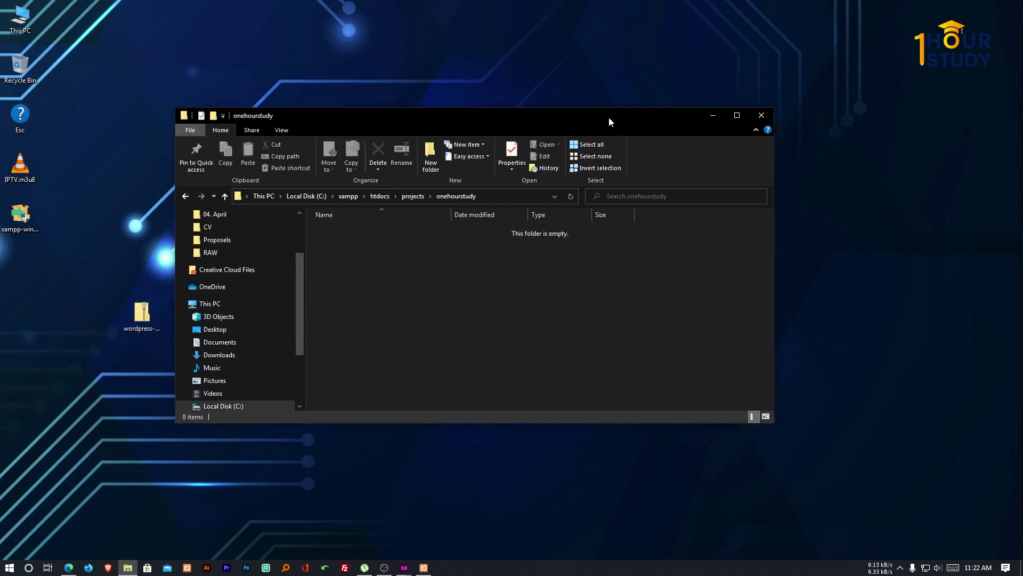
drag(608, 117, 699, 132)
double_click(141, 315)
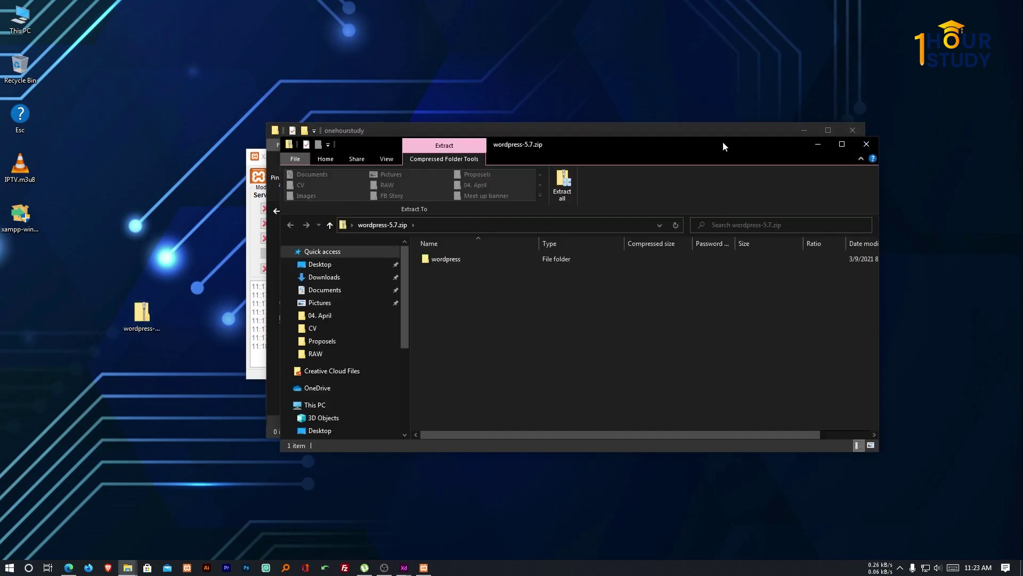
click(842, 144)
scroll(253, 232, up, 1)
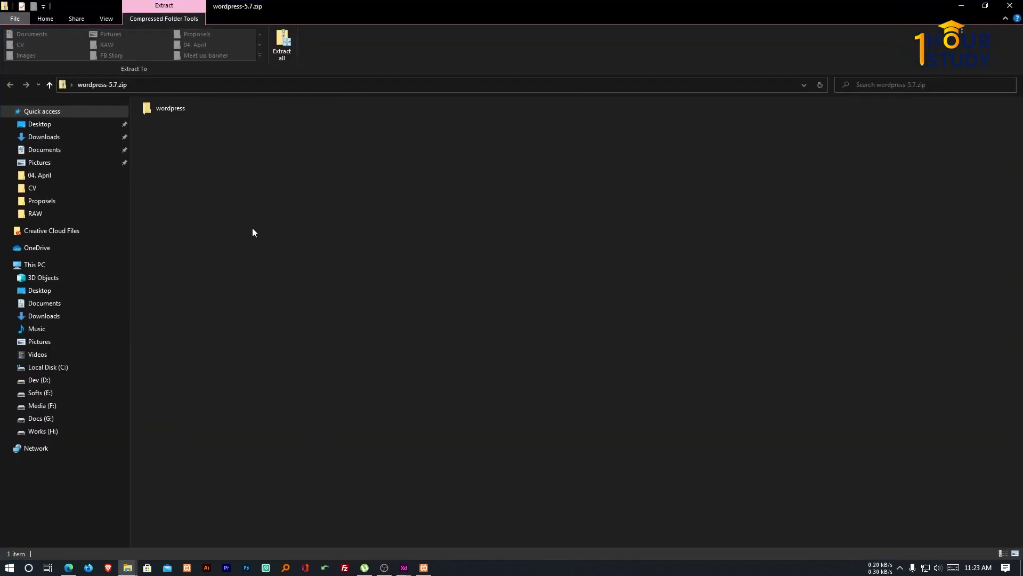
key(super+Down)
Open the wordpress folder inside the archive and look through its 19 items.
click(435, 241)
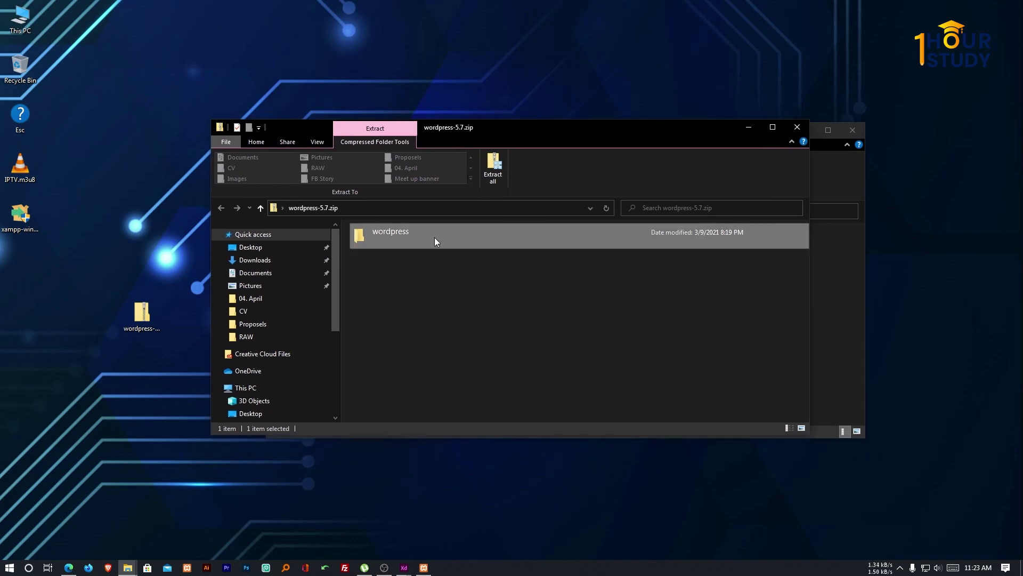
double_click(434, 238)
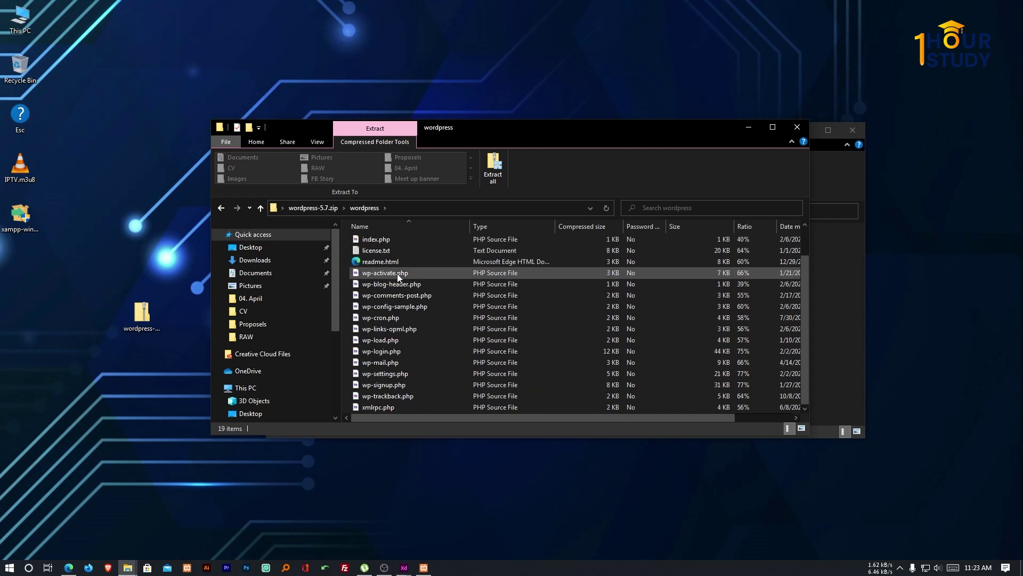
scroll(397, 280, down, 1)
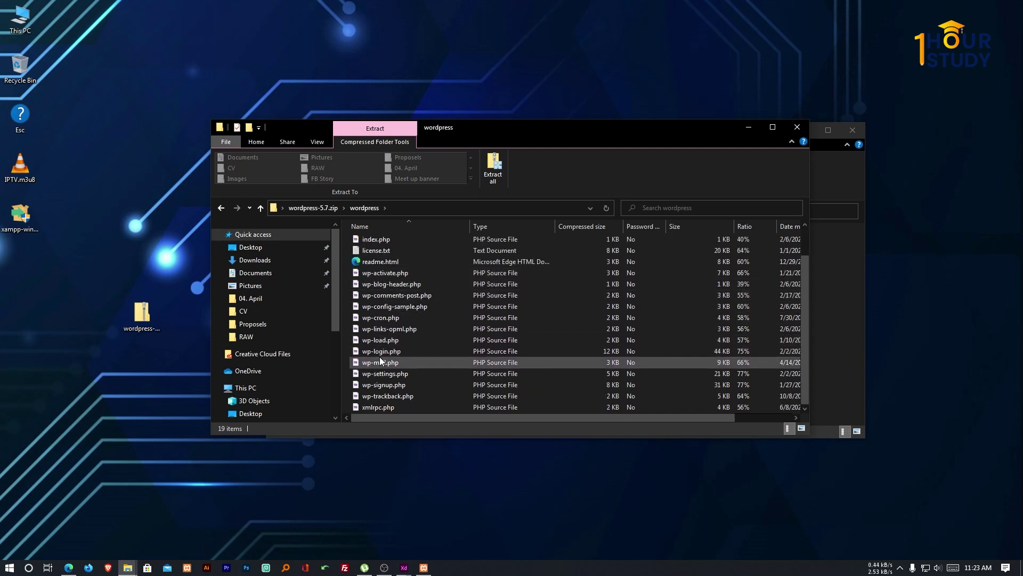
scroll(381, 357, up, 1)
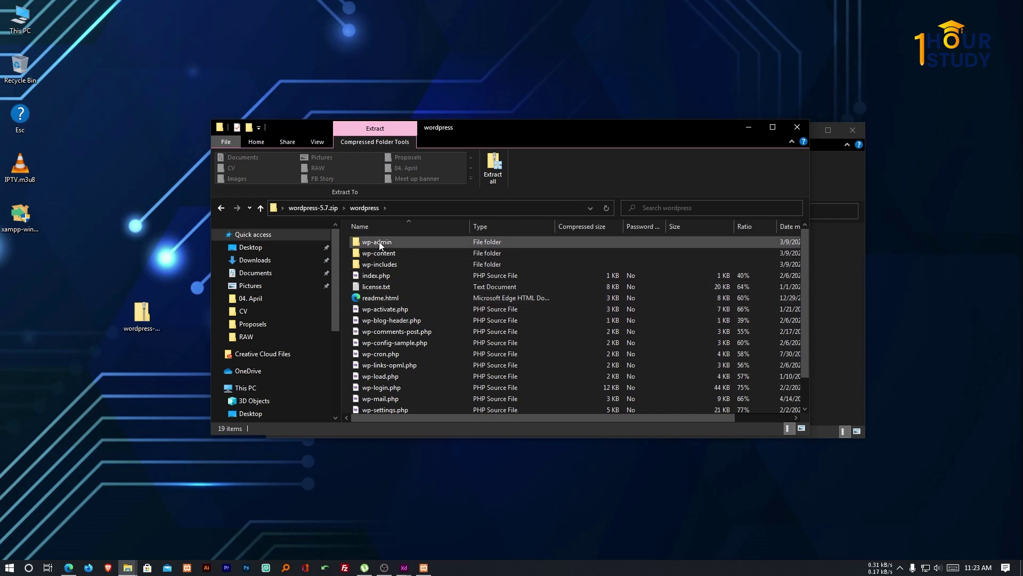
scroll(391, 266, down, 1)
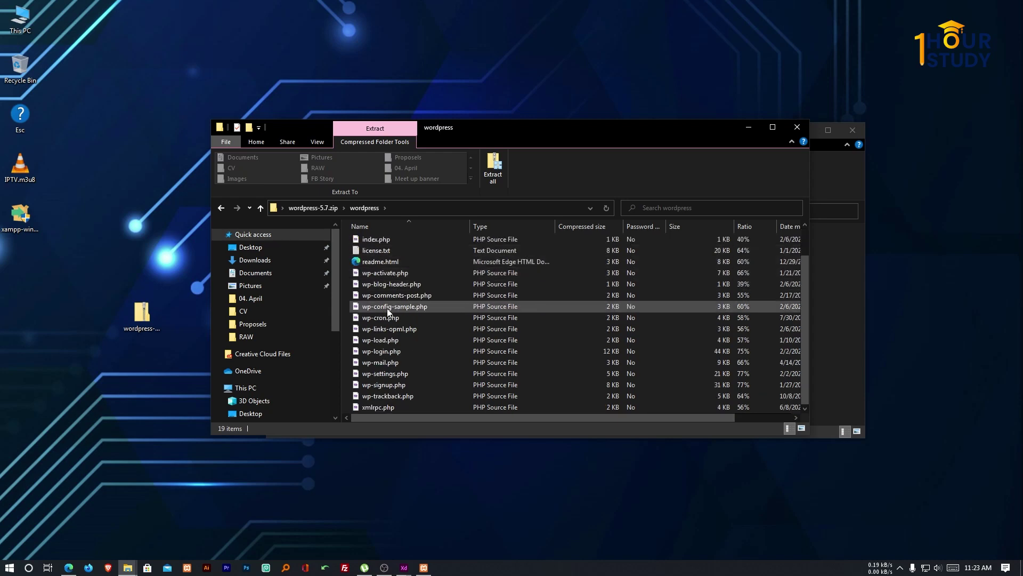
scroll(386, 379, up, 1)
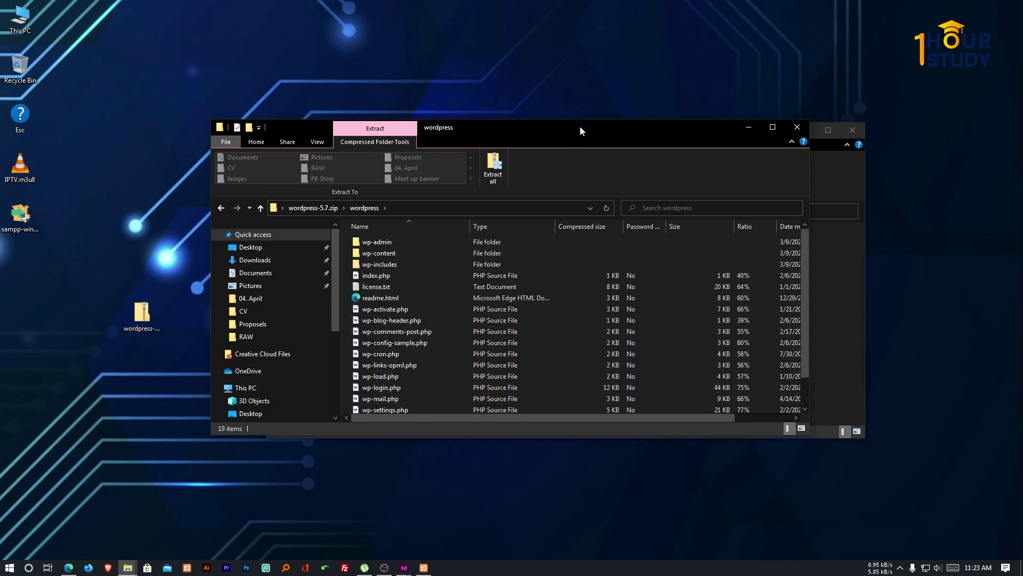
drag(580, 126, 537, 125)
click(797, 276)
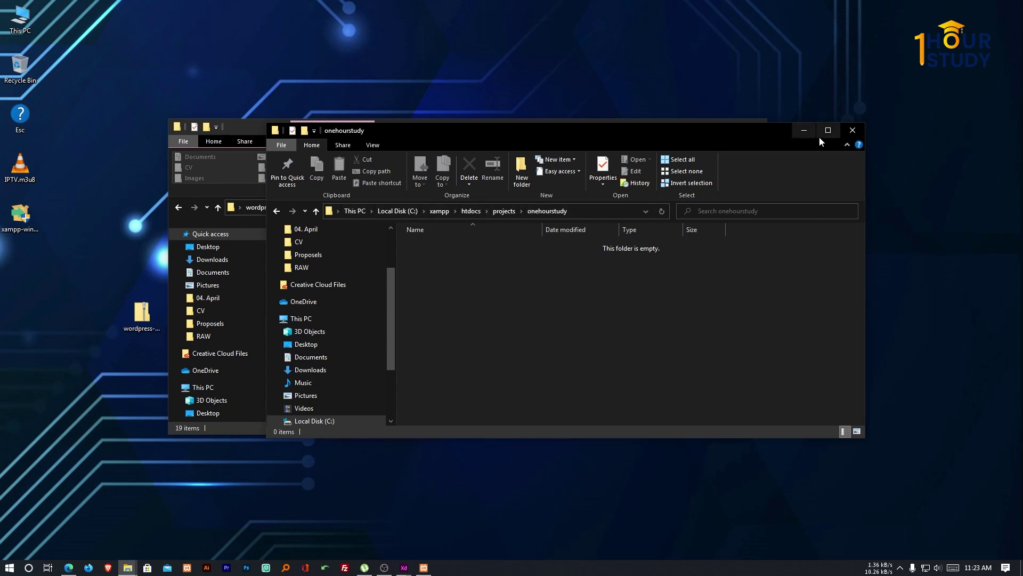
Open C:\xampp\htdocs\projects\onehourstudy in a new window using XAMPP's Explorer button.
click(804, 130)
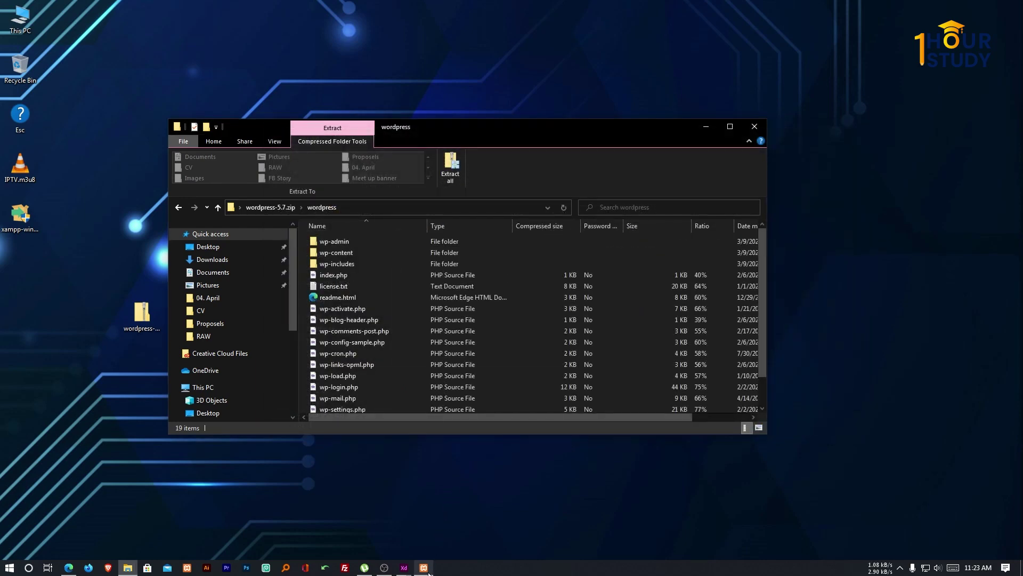
click(427, 569)
click(576, 223)
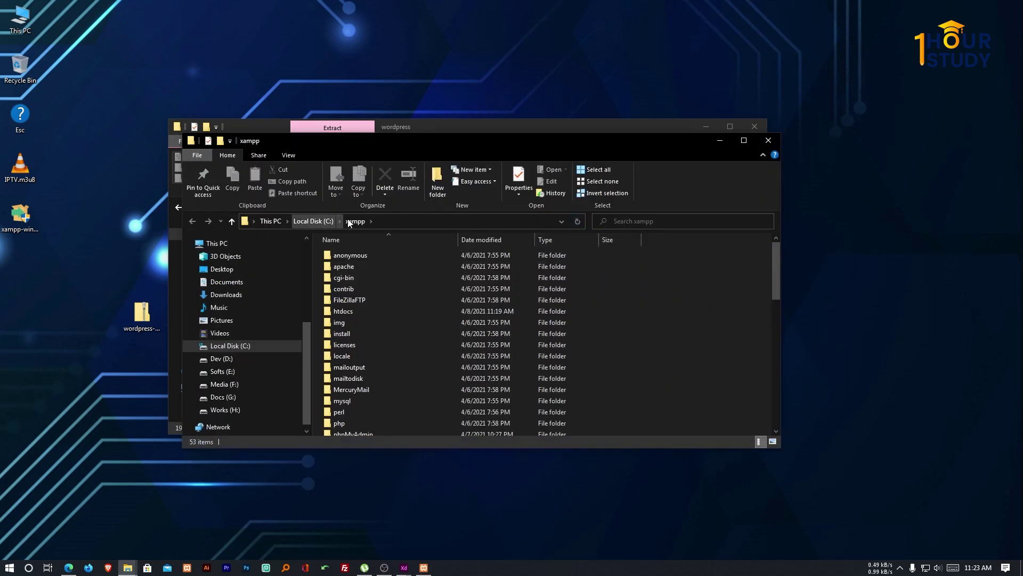
double_click(356, 310)
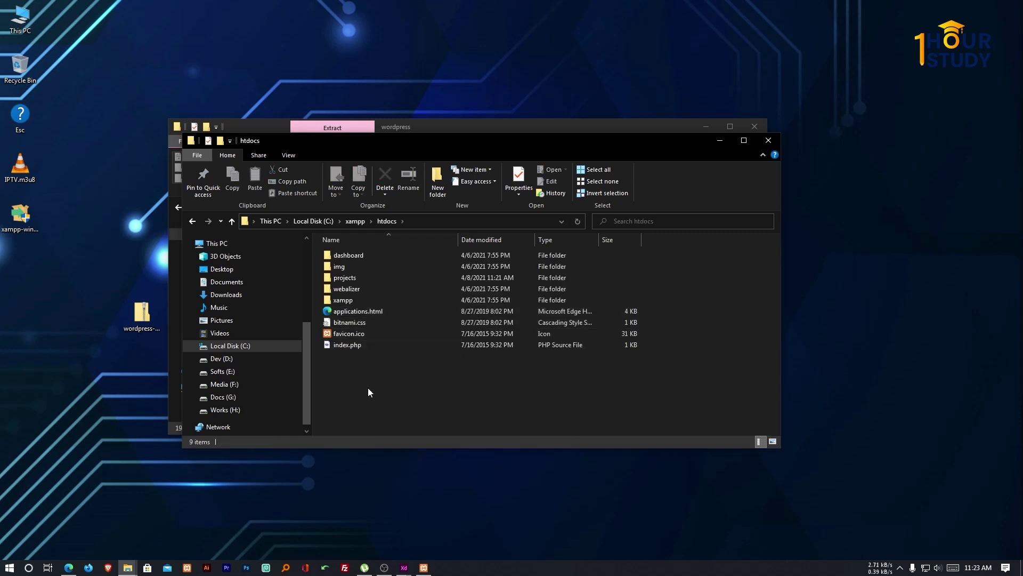
double_click(363, 278)
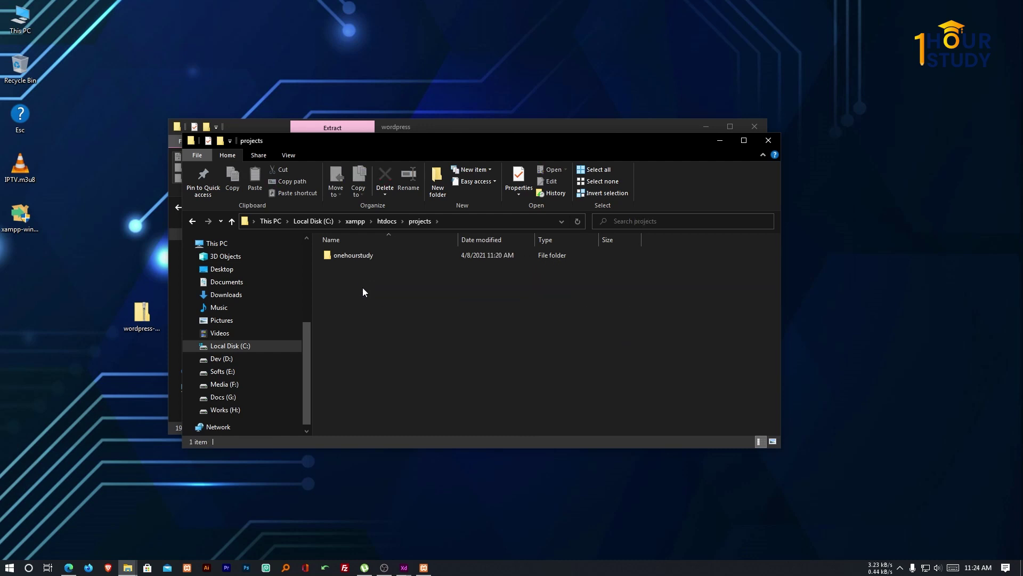
double_click(360, 258)
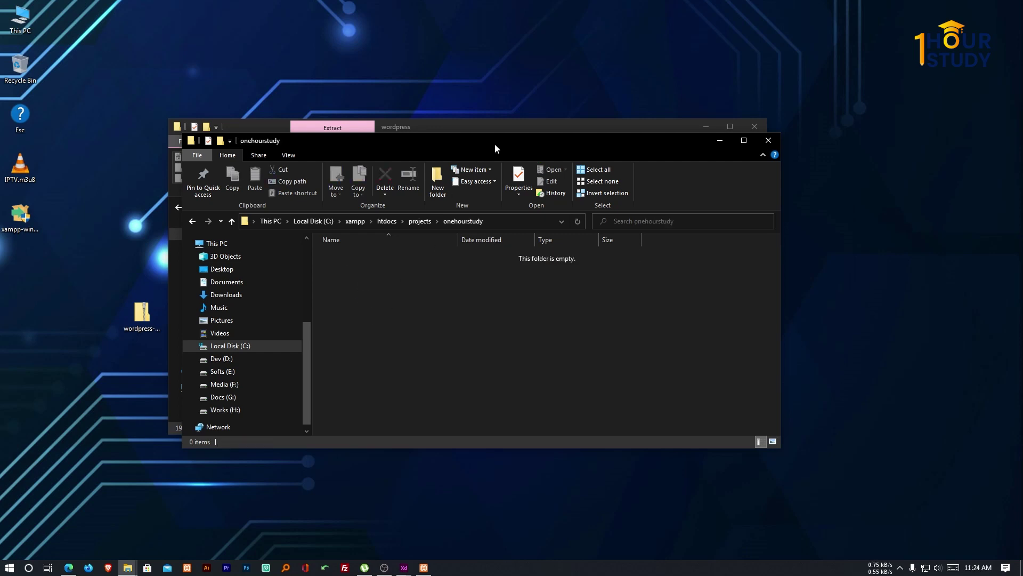
drag(494, 143, 676, 159)
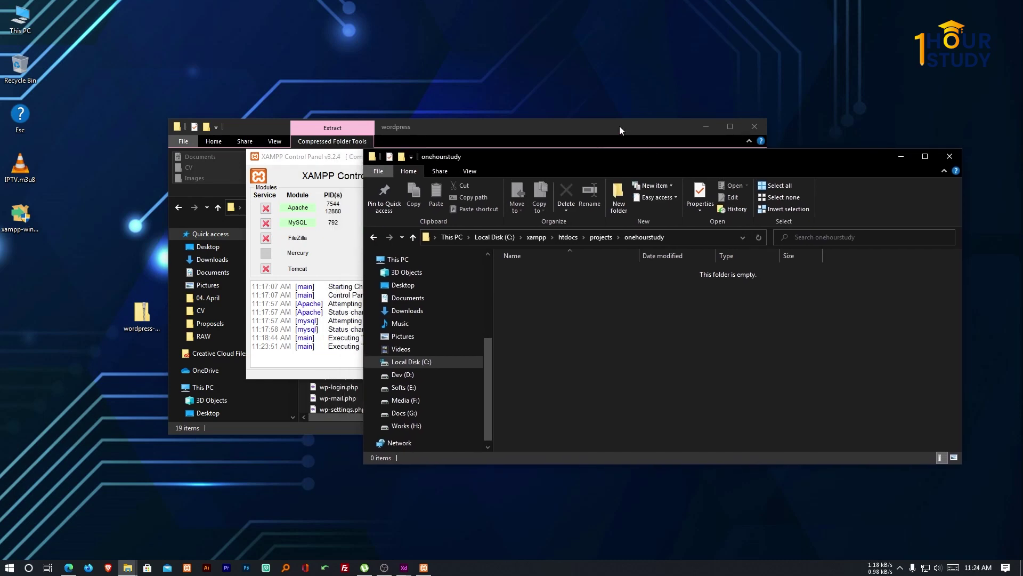
Copy all 19 items from the archive's wordpress folder and paste them into onehourstudy.
click(619, 126)
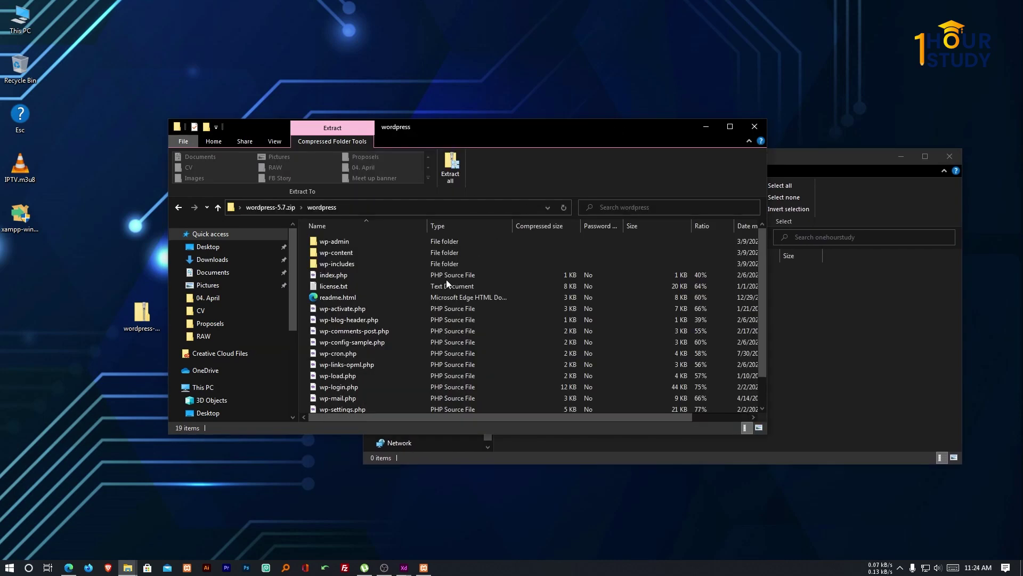
click(353, 244)
key(ctrl+a)
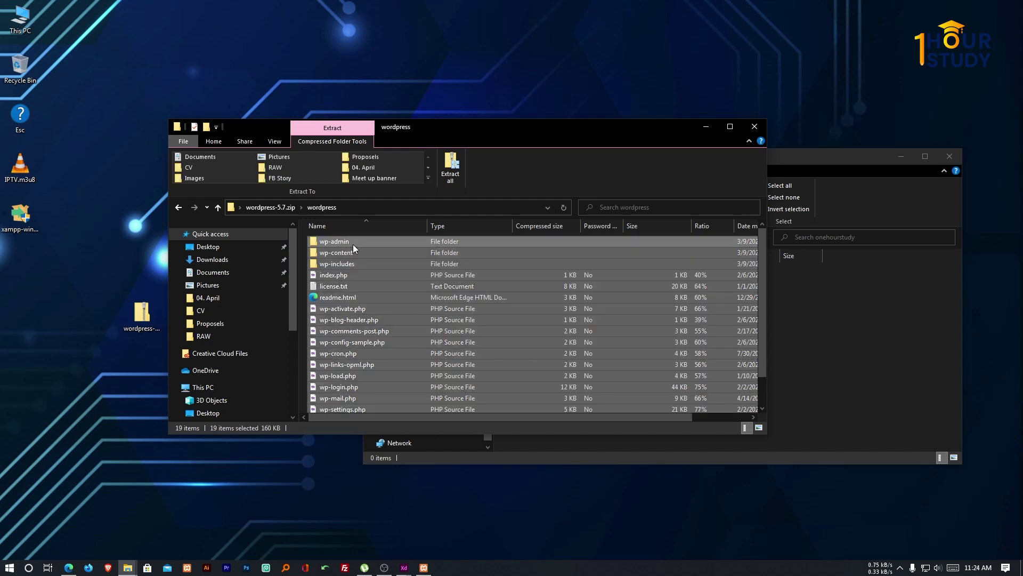
right_click(352, 244)
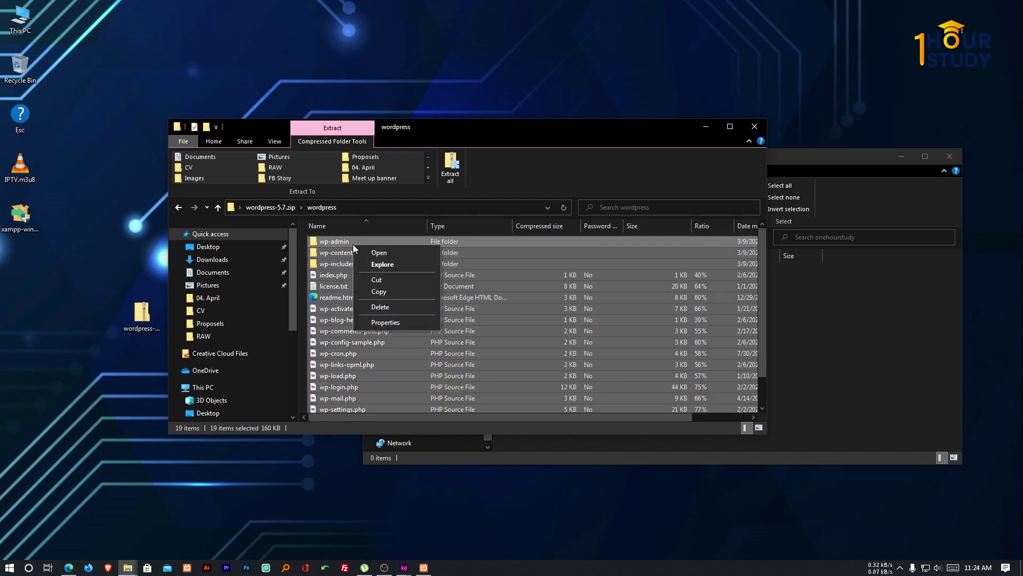
click(391, 291)
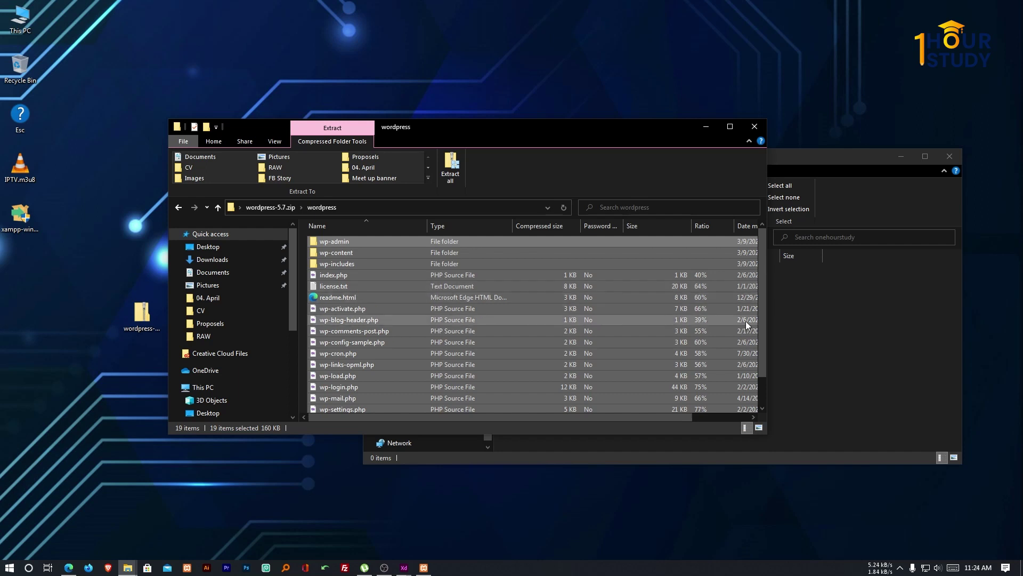
click(813, 321)
key(ctrl+v)
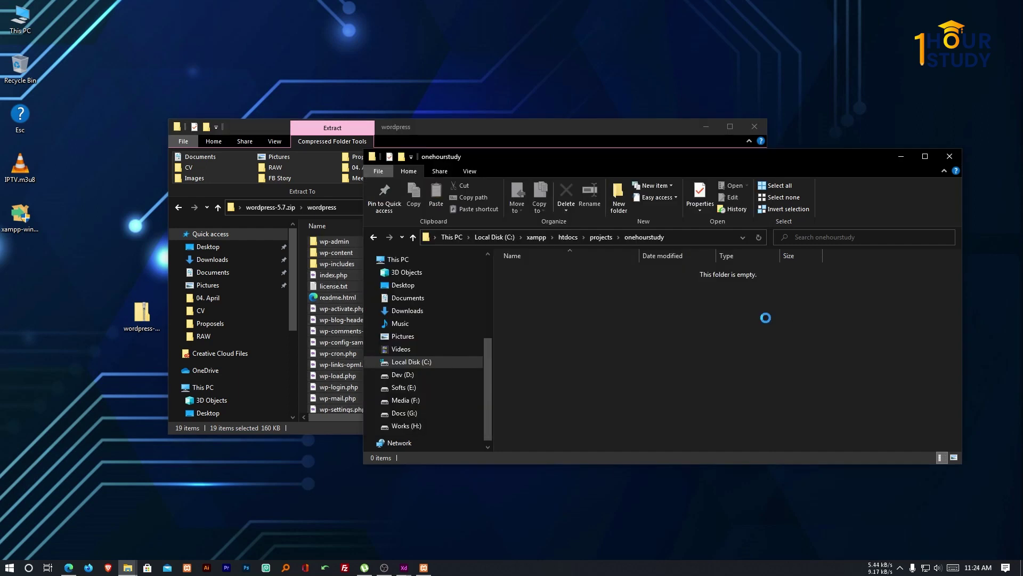
drag(282, 160, 456, 251)
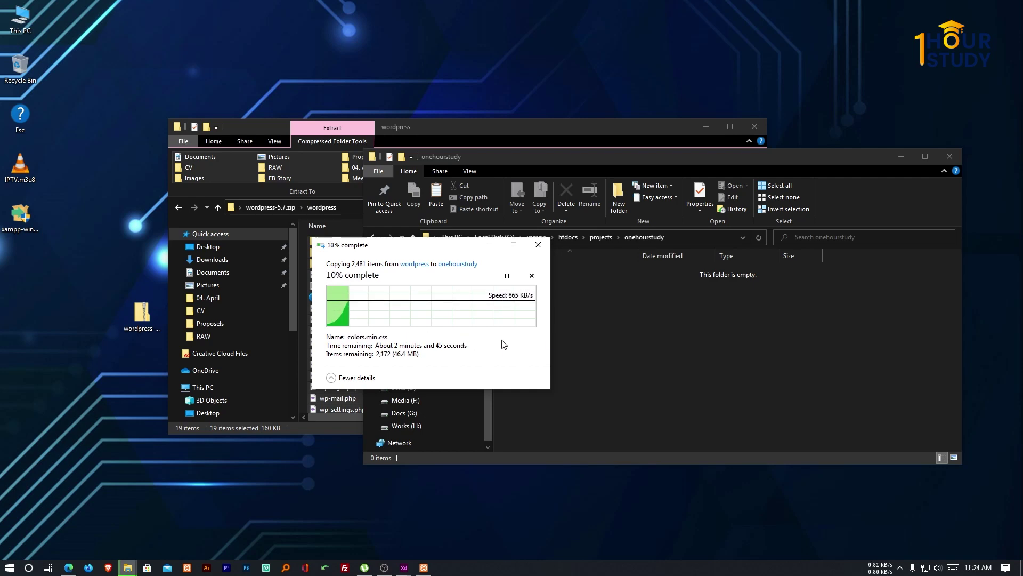
Return Edge to the localhost/projects listing, dismiss the canceled download notice, and minimize Edge.
click(70, 568)
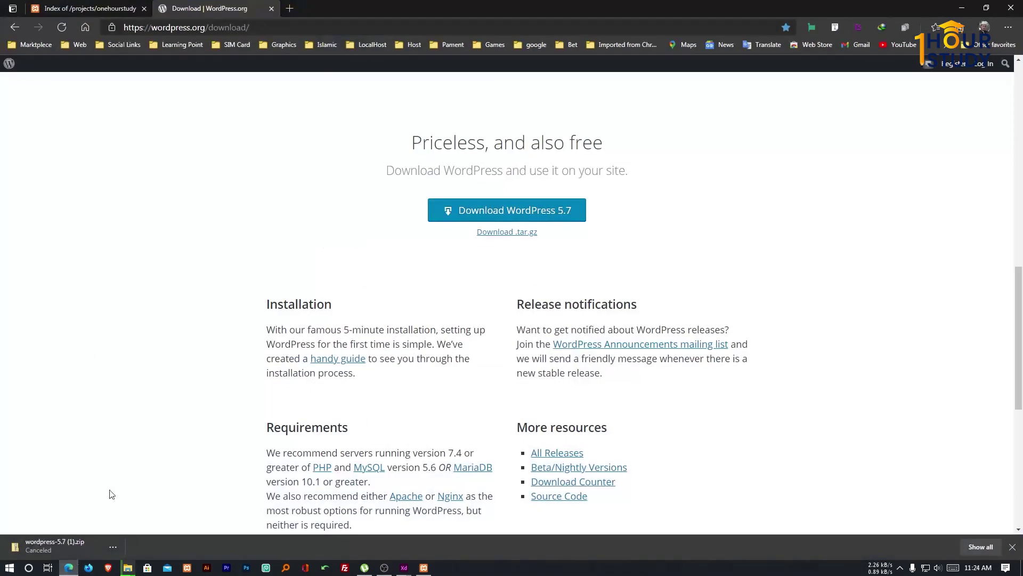
click(126, 9)
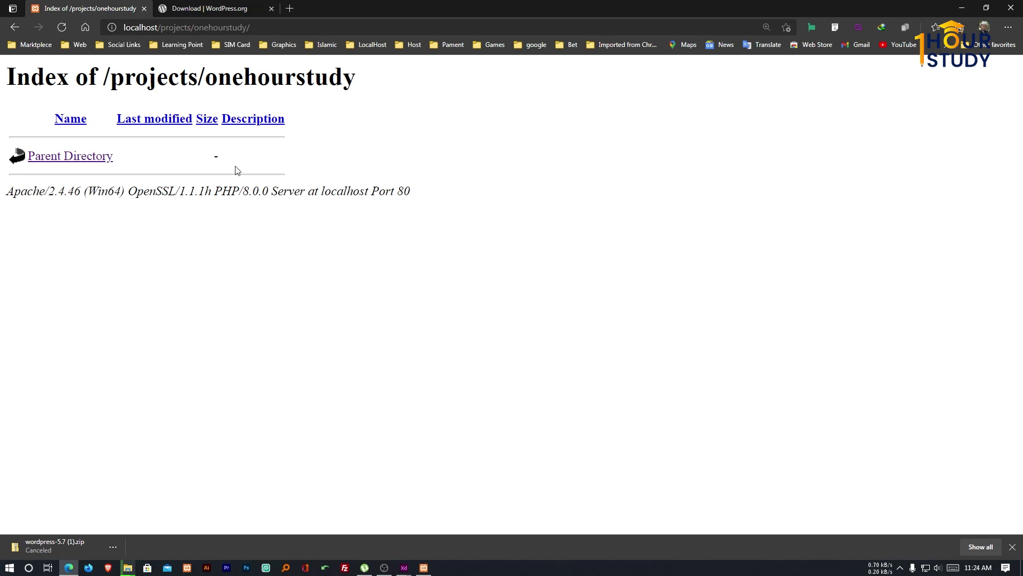
click(61, 158)
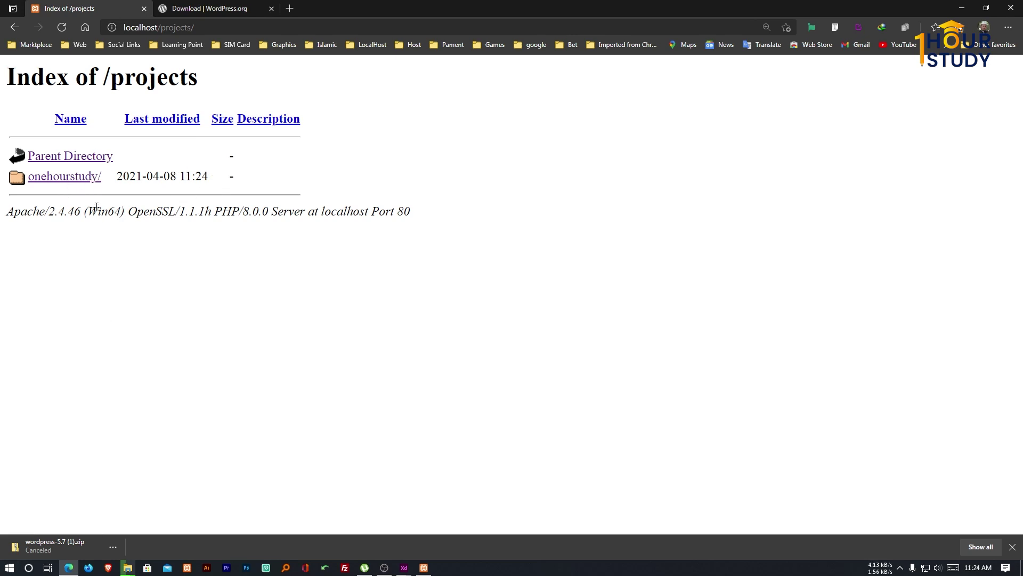
click(1013, 547)
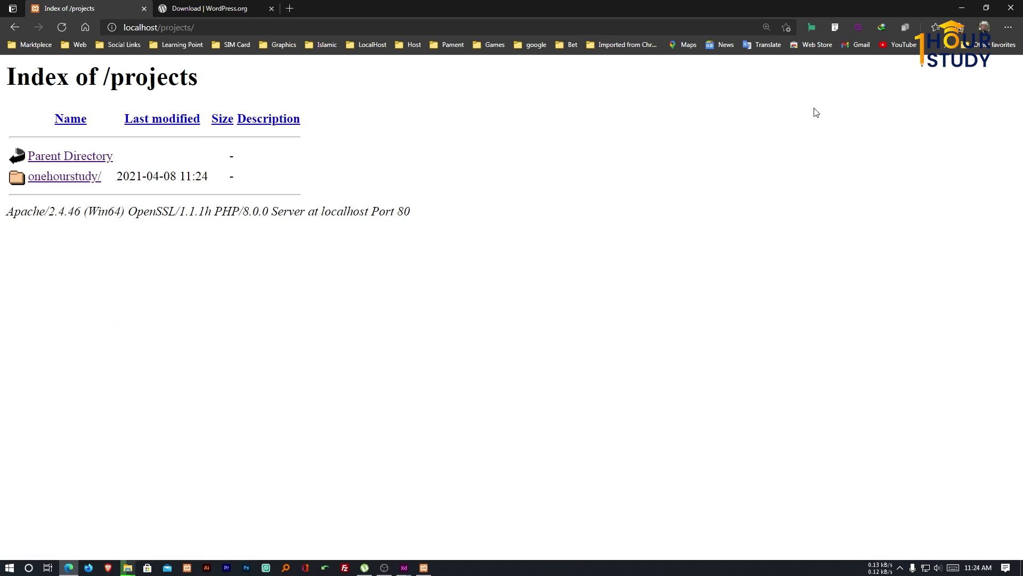
click(962, 7)
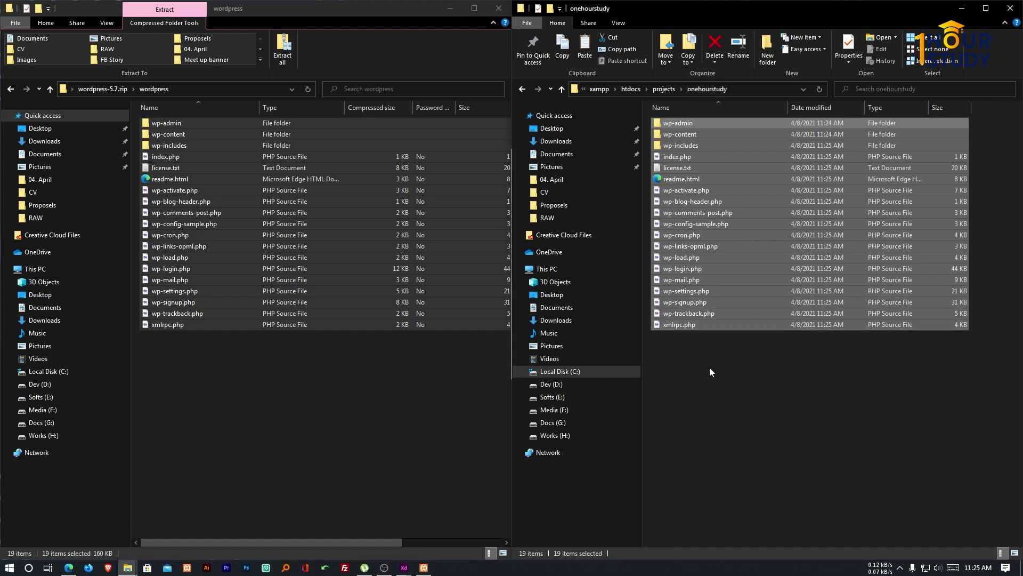
Close the wordpress zip window, tidy the onehourstudy window, and switch back to Edge.
click(474, 8)
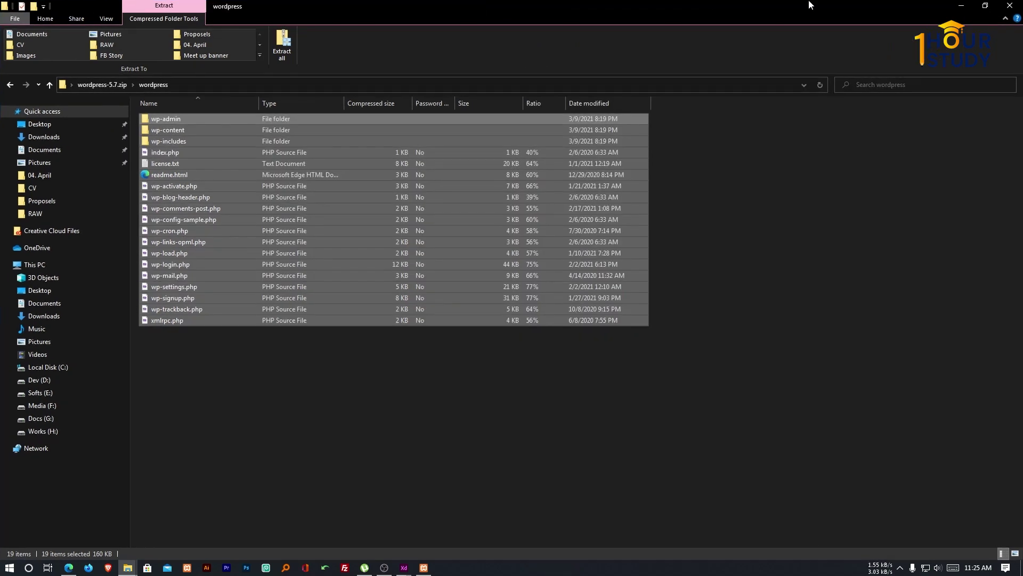
click(985, 6)
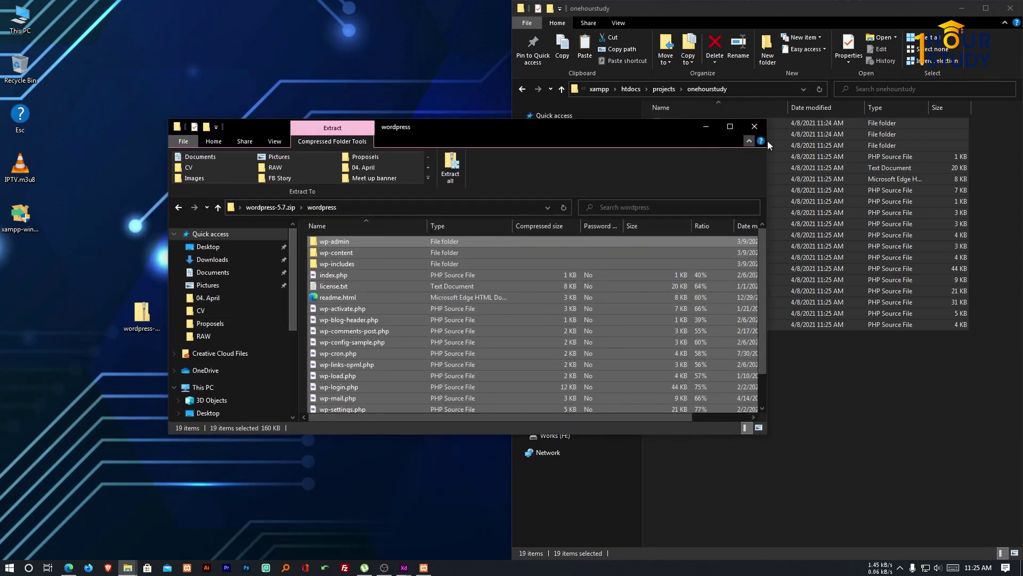
click(762, 128)
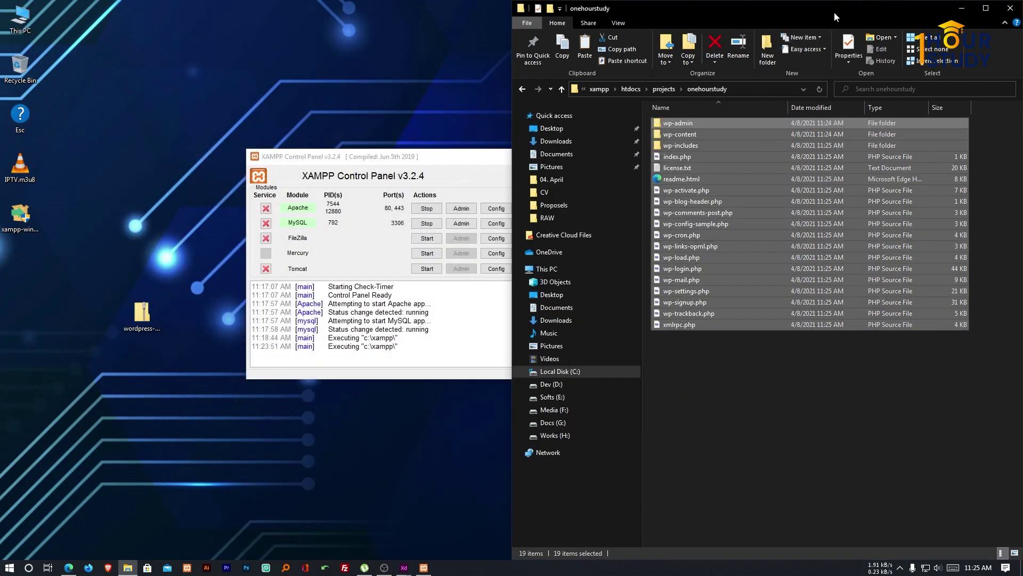
drag(833, 12, 786, 205)
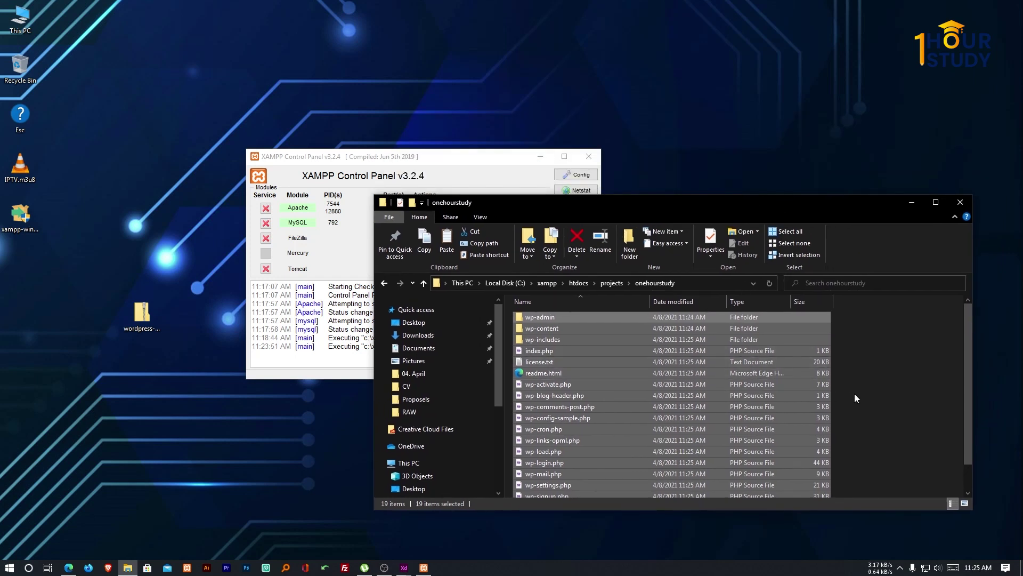
click(855, 394)
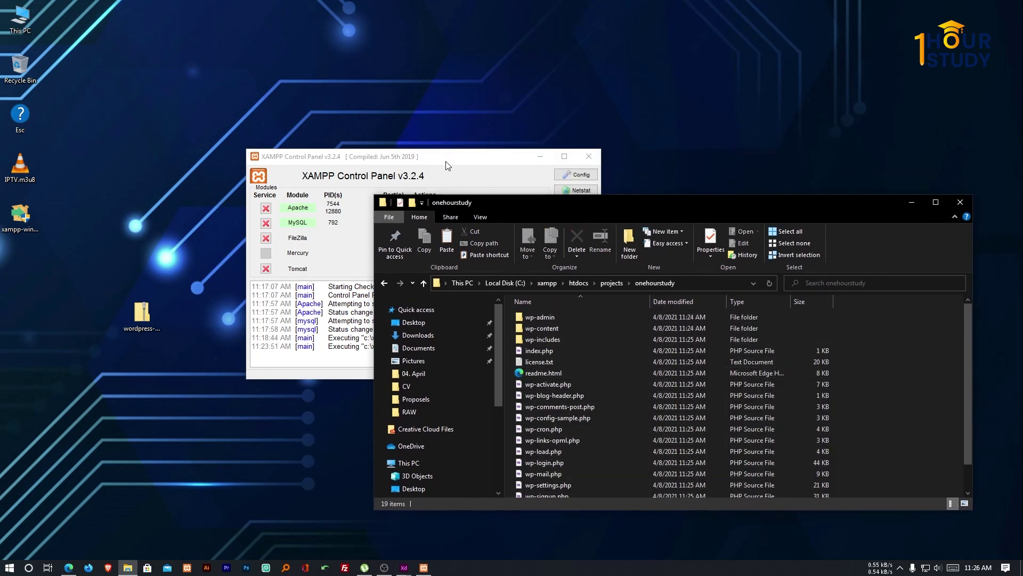
click(69, 568)
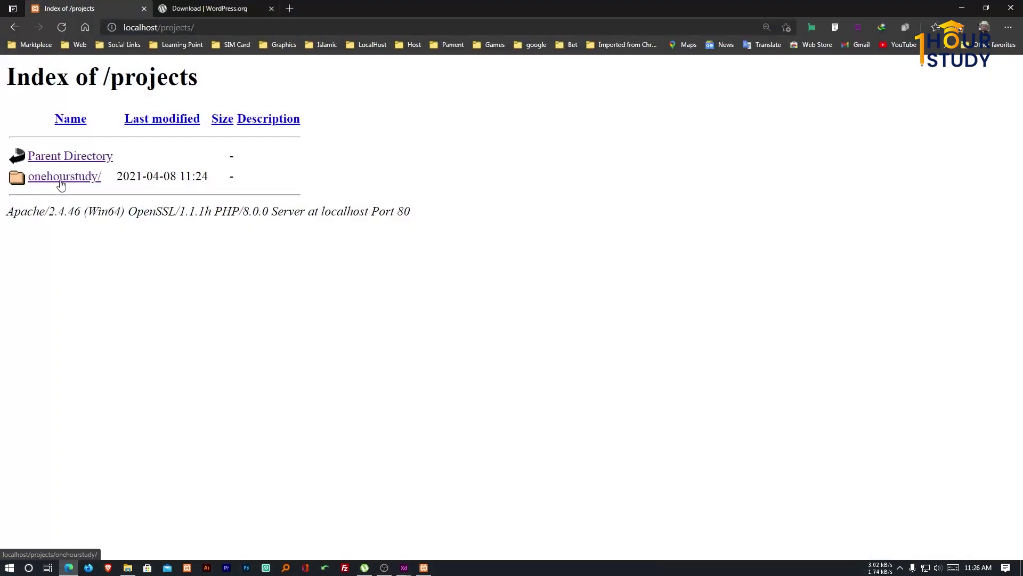
Open localhost/projects/onehourstudy and continue WordPress setup with English (United States).
click(62, 27)
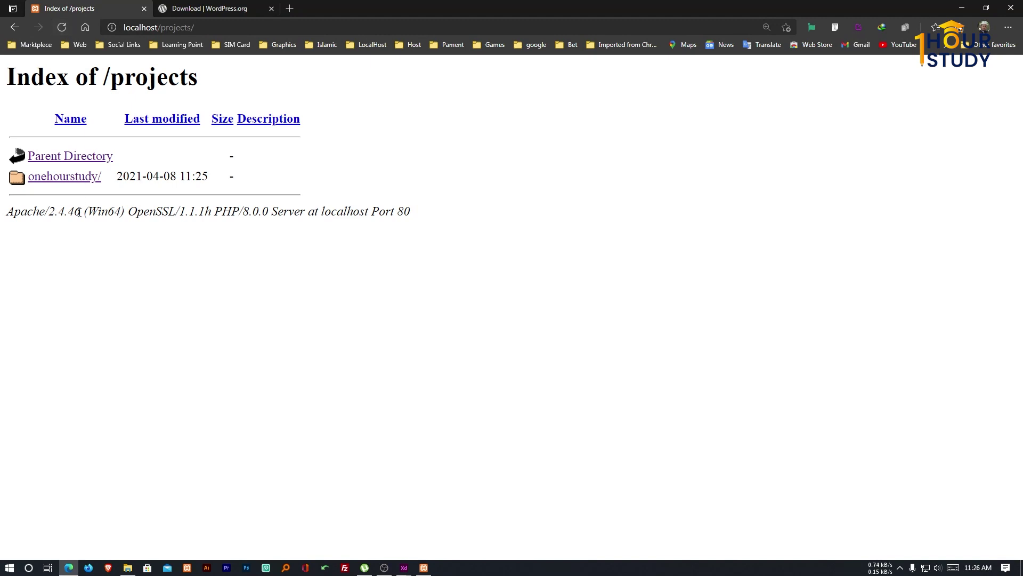
click(83, 180)
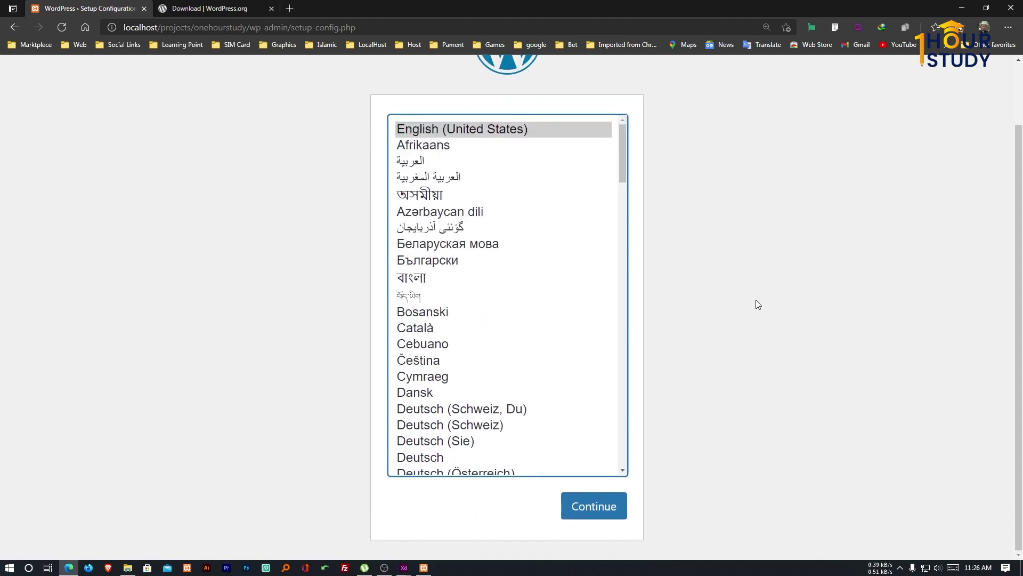
scroll(432, 150, down, 1)
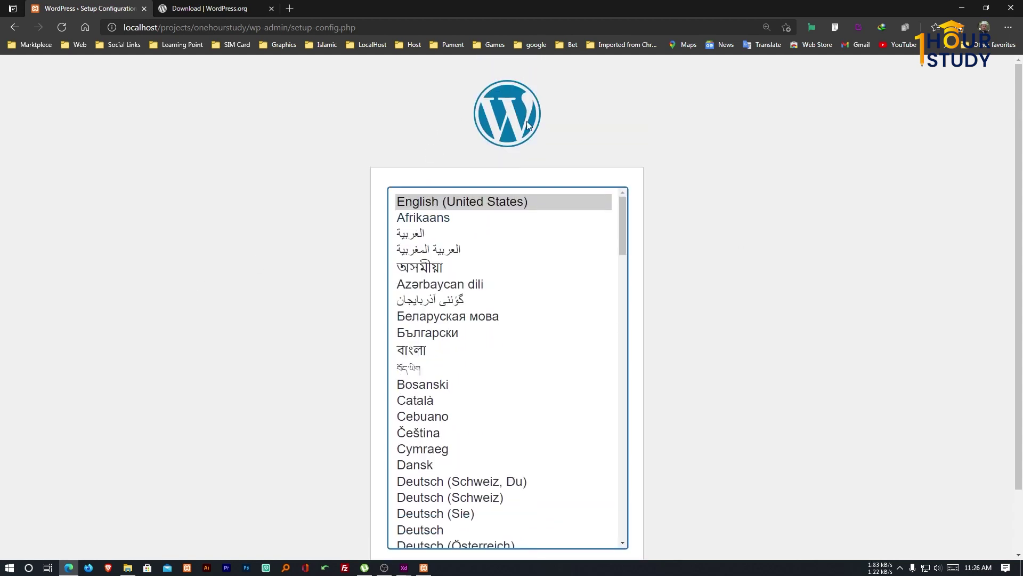
scroll(590, 265, down, 6)
scroll(516, 386, up, 6)
scroll(275, 160, down, 2)
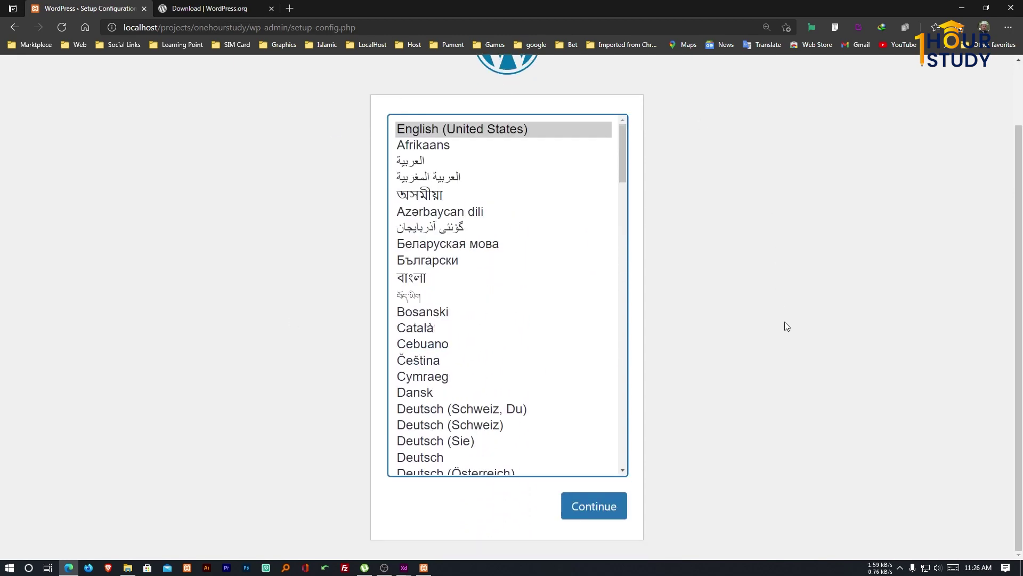
scroll(778, 325, up, 2)
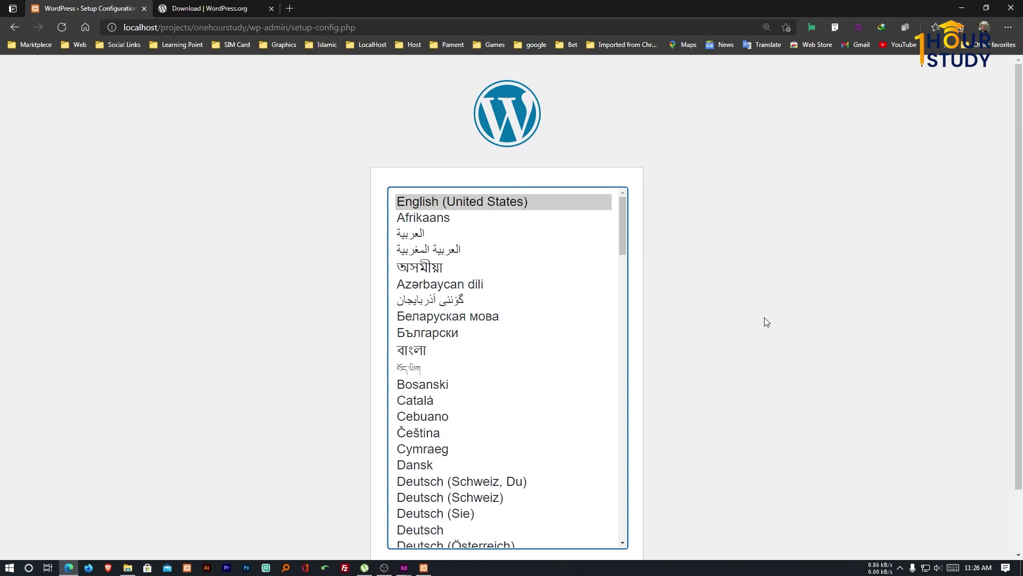
click(766, 321)
scroll(666, 170, down, 2)
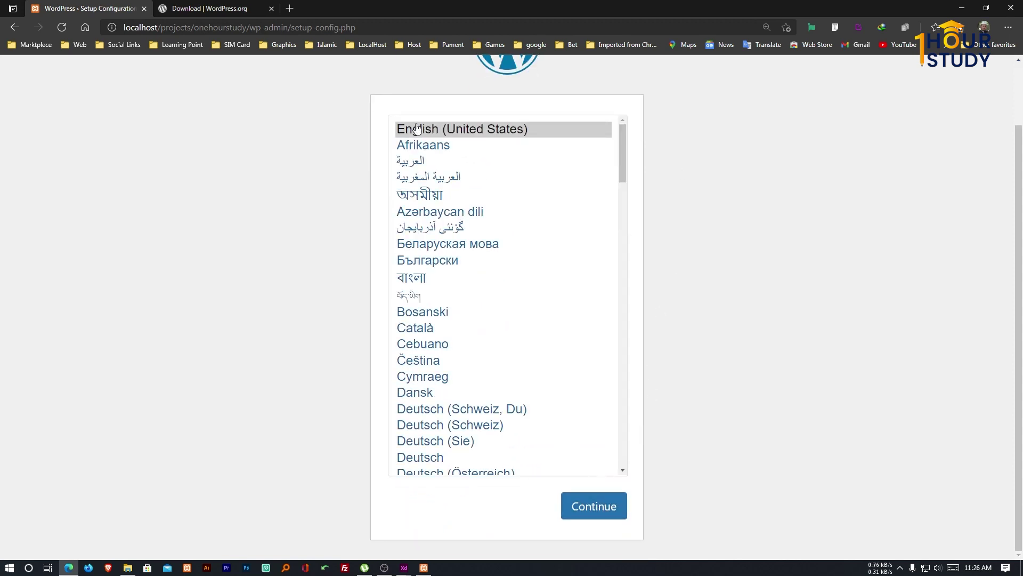
click(586, 517)
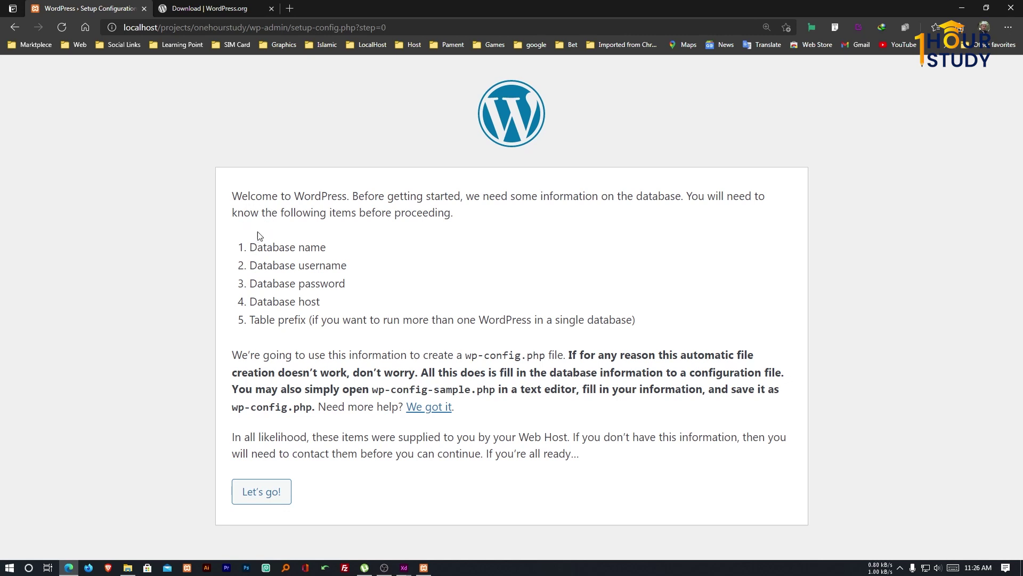
Highlight the database name, username, password, host and table prefix requirements, then switch to XAMPP.
drag(250, 250, 354, 249)
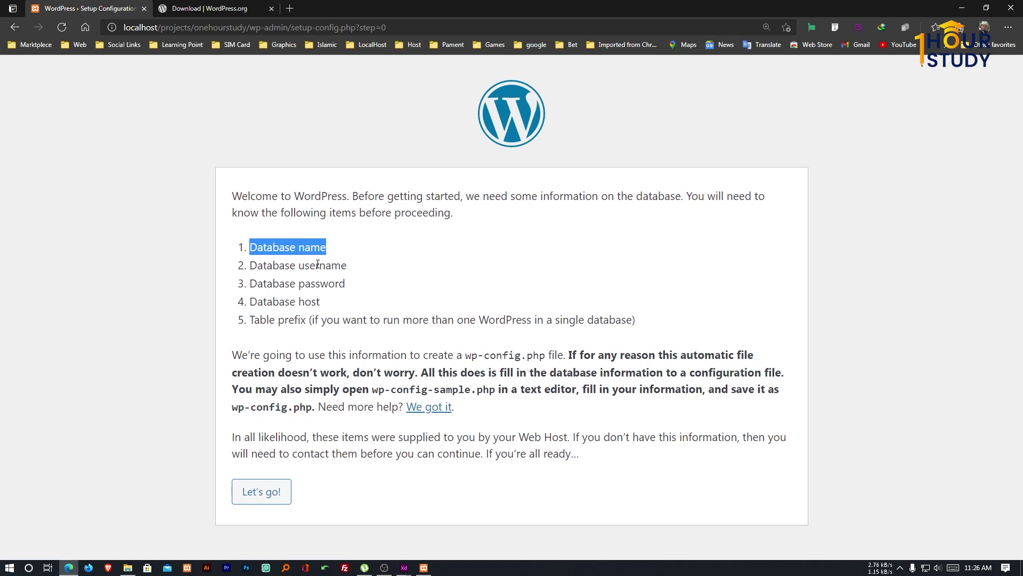
drag(251, 264, 334, 284)
drag(272, 303, 331, 303)
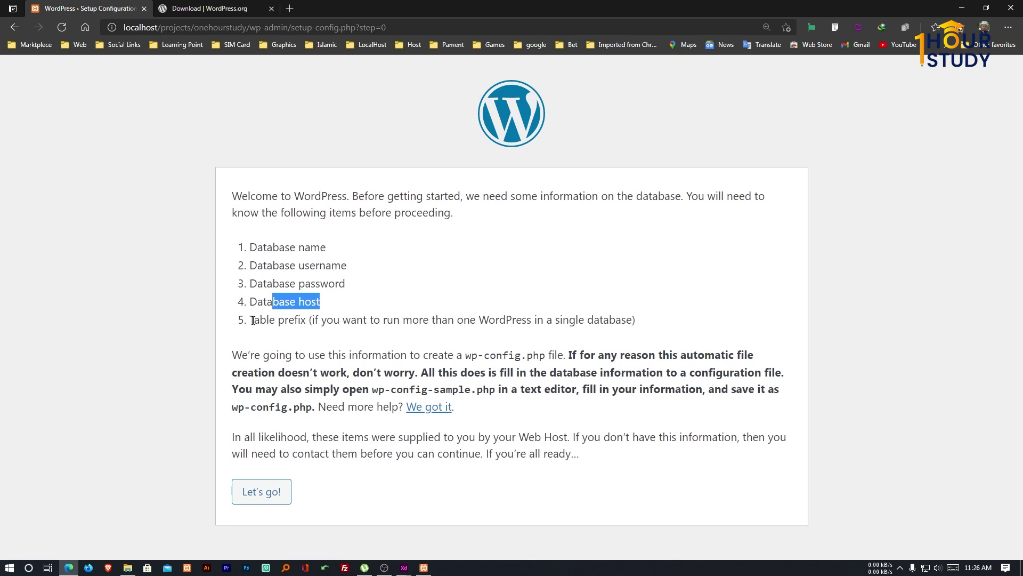
drag(254, 321, 302, 322)
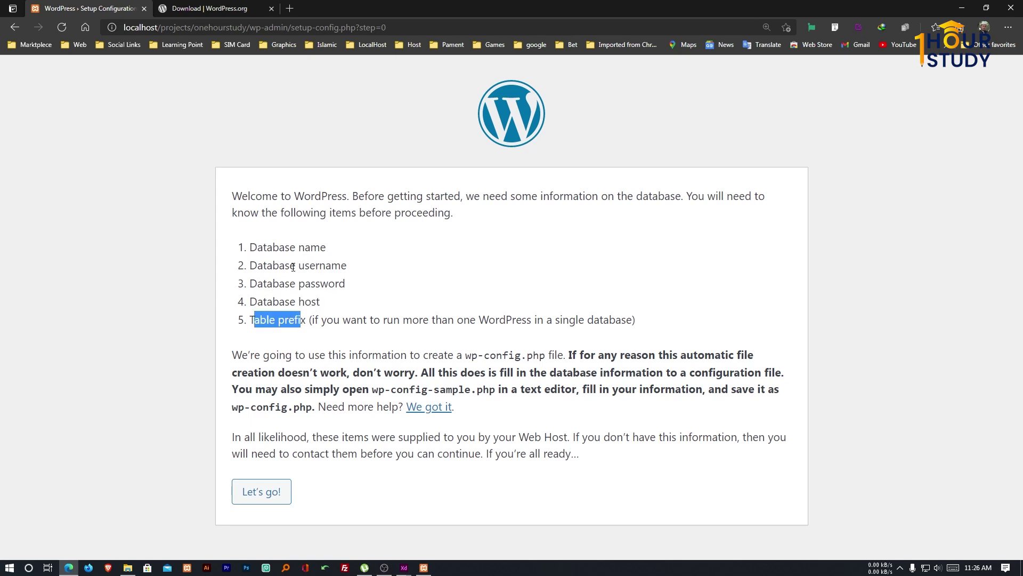
click(423, 567)
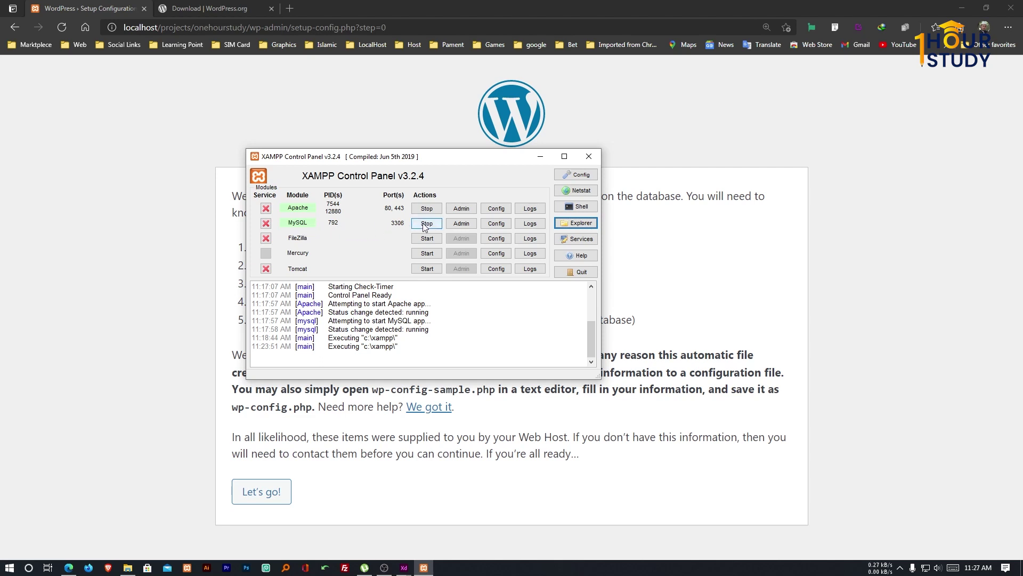
Open phpMyAdmin at localhost/phpmyadmin from XAMPP's MySQL Admin button.
click(461, 223)
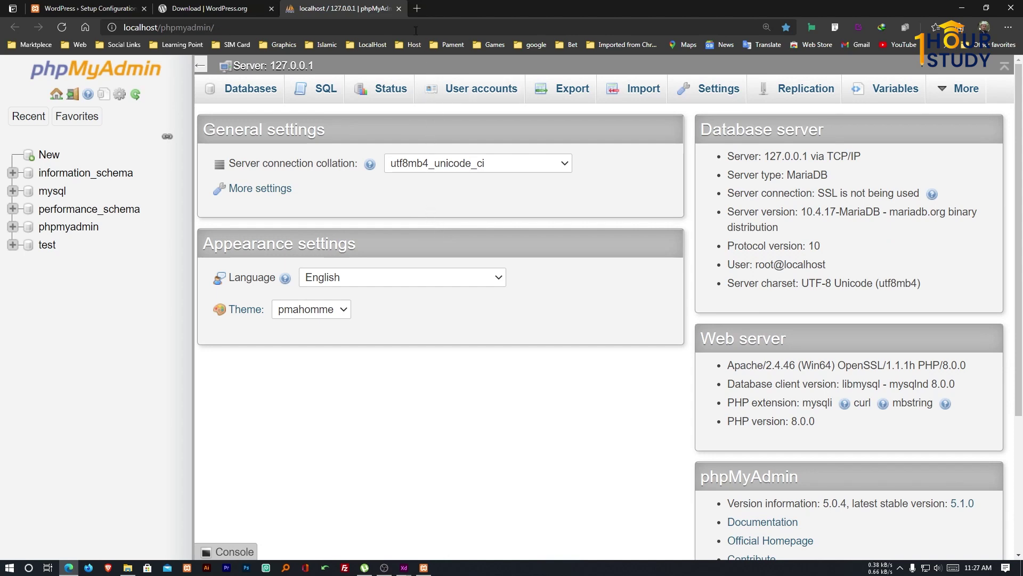
click(414, 10)
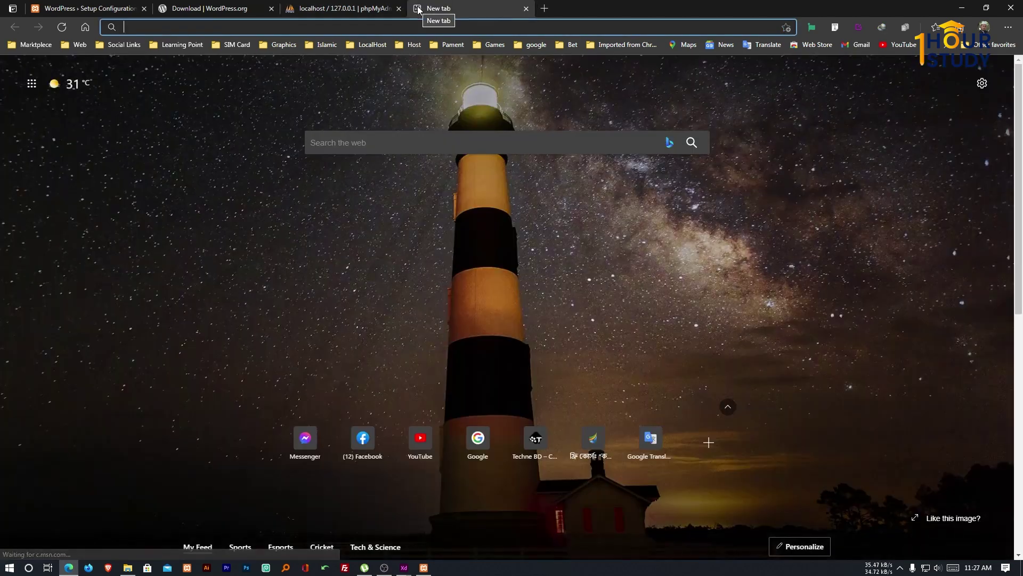
text(loca)
key(Right)
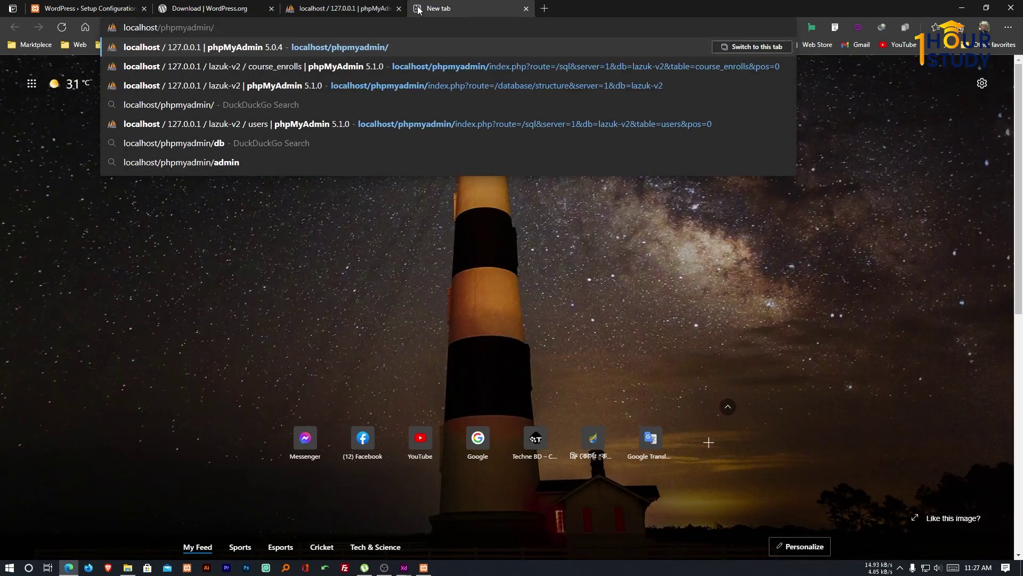
key(Return)
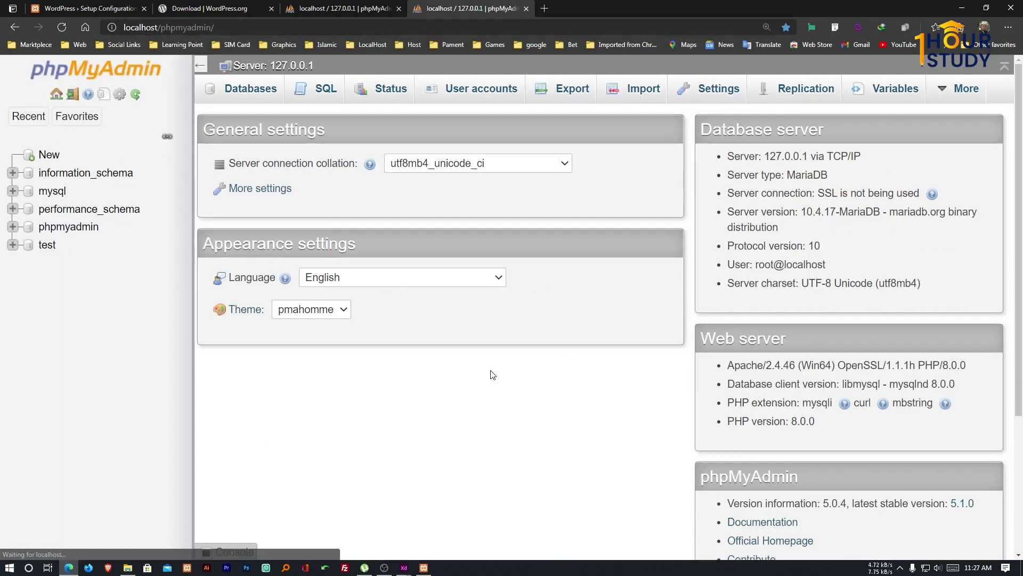
click(525, 9)
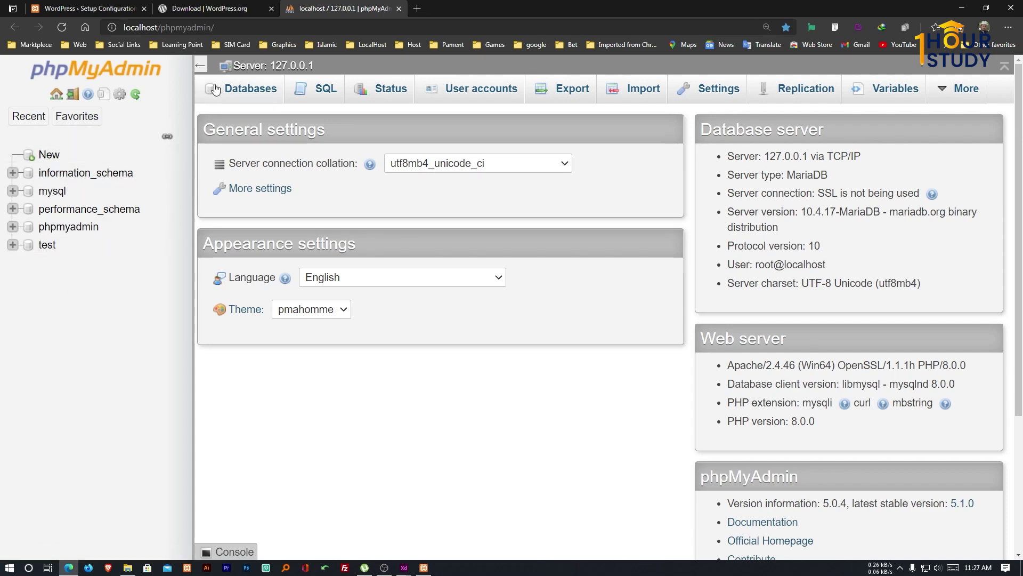
Create a new database named onehourstudy in the Databases tab.
click(241, 90)
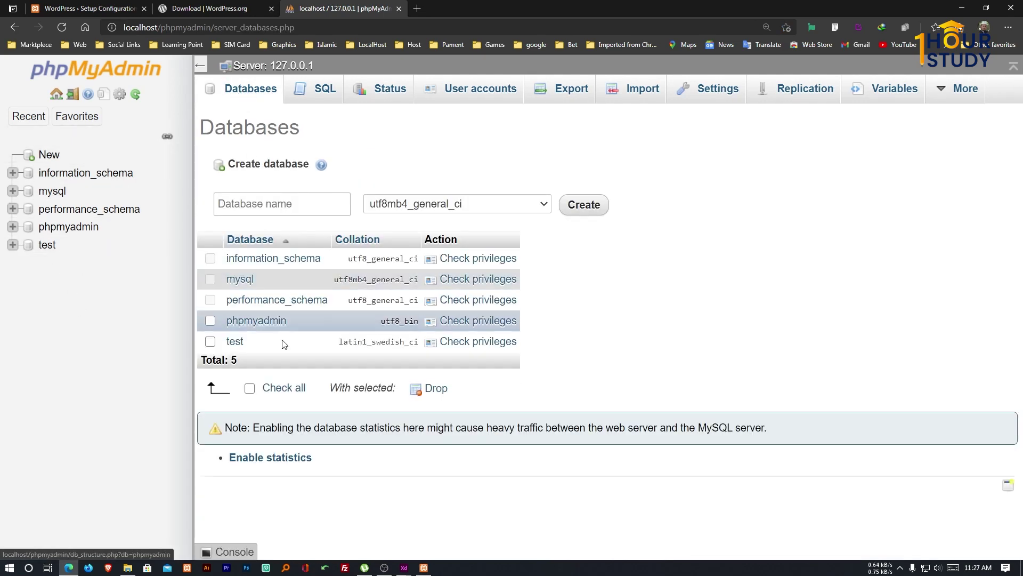
click(283, 206)
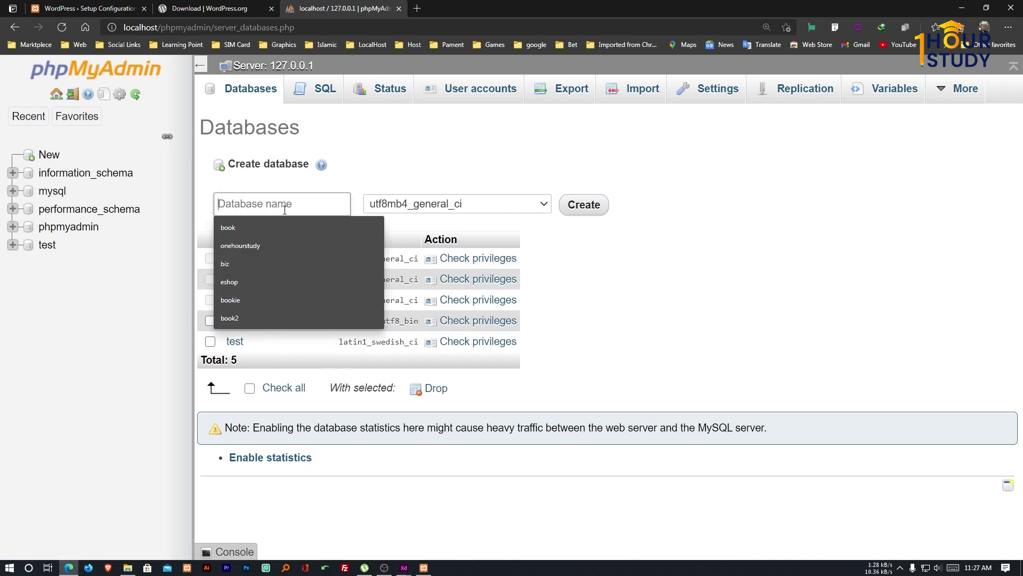
click(253, 245)
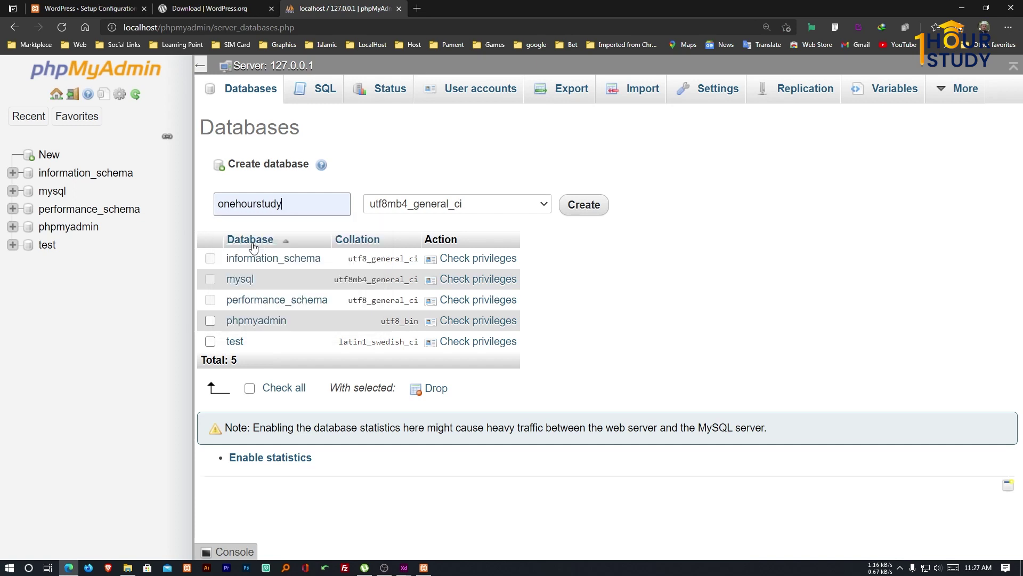
click(597, 213)
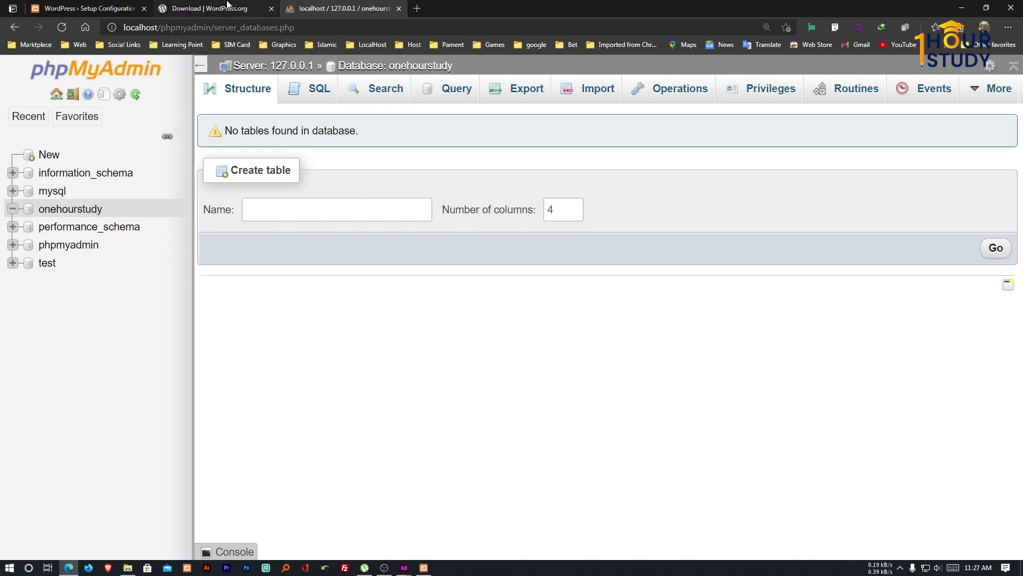
Check the database username requirement on the WordPress setup page, then return to phpMyAdmin.
click(158, 10)
click(88, 8)
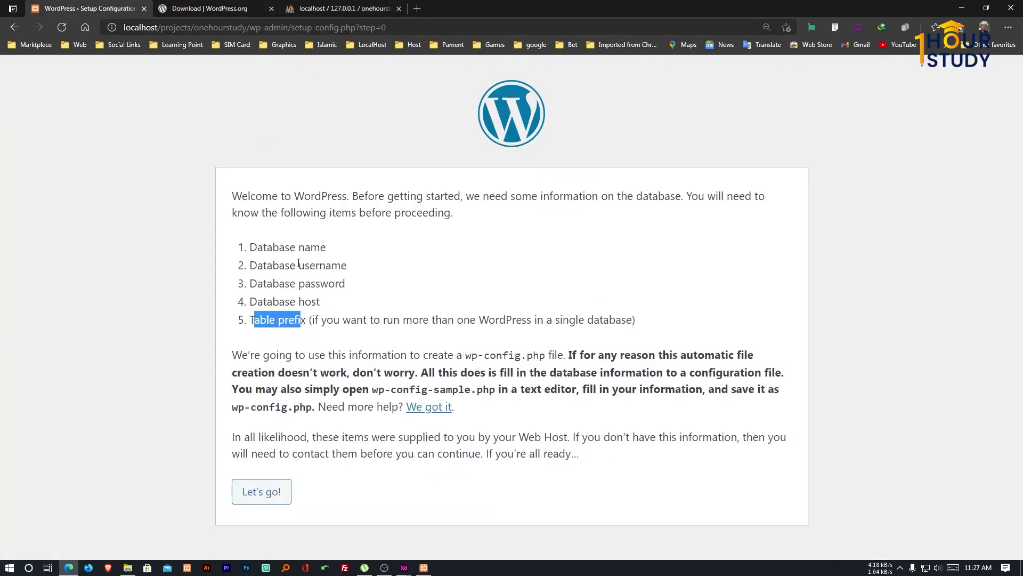
drag(299, 245, 289, 265)
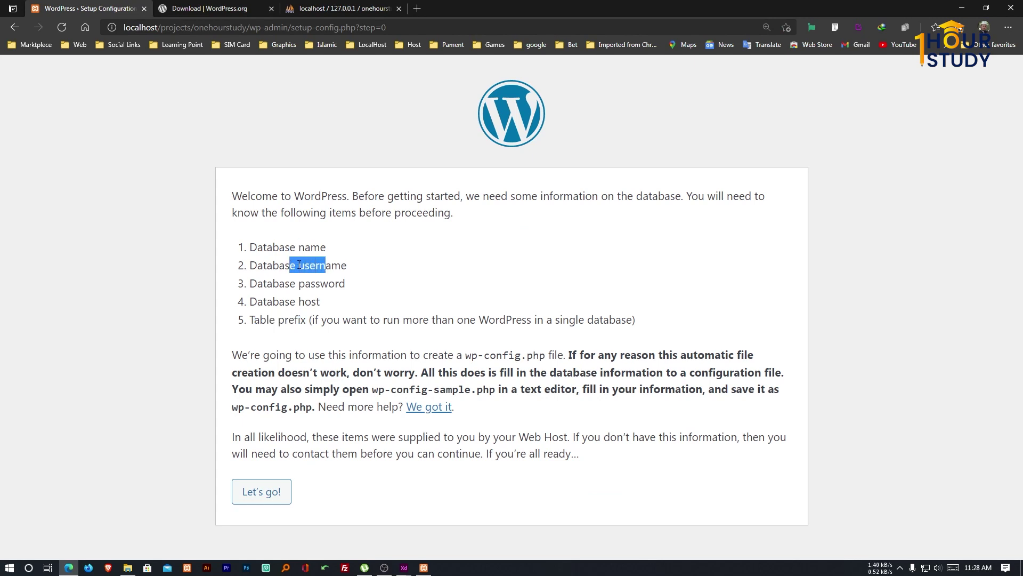
click(371, 269)
click(341, 9)
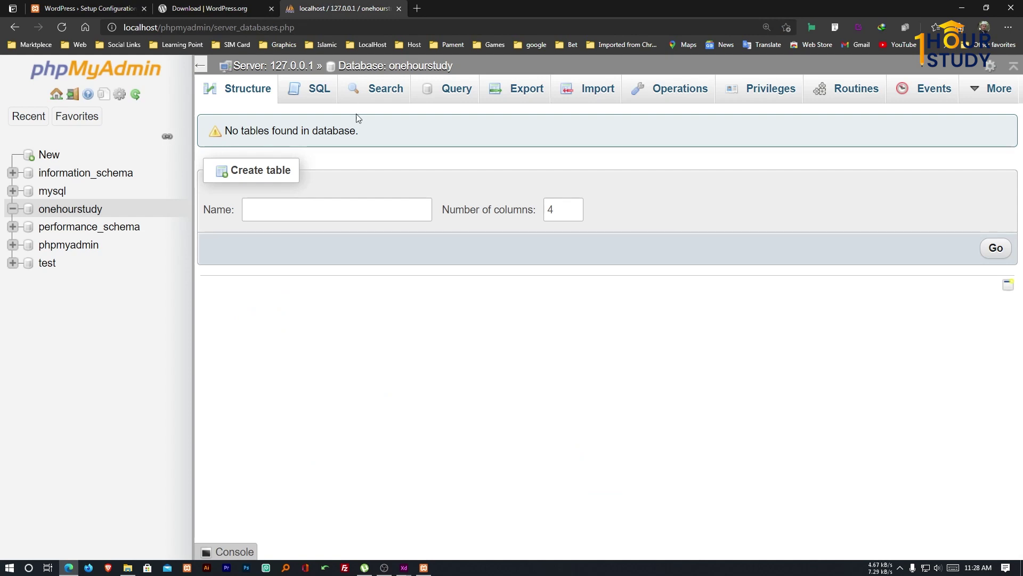
Add a user account named onehourstudy for Any host, entering and confirming its password.
click(772, 102)
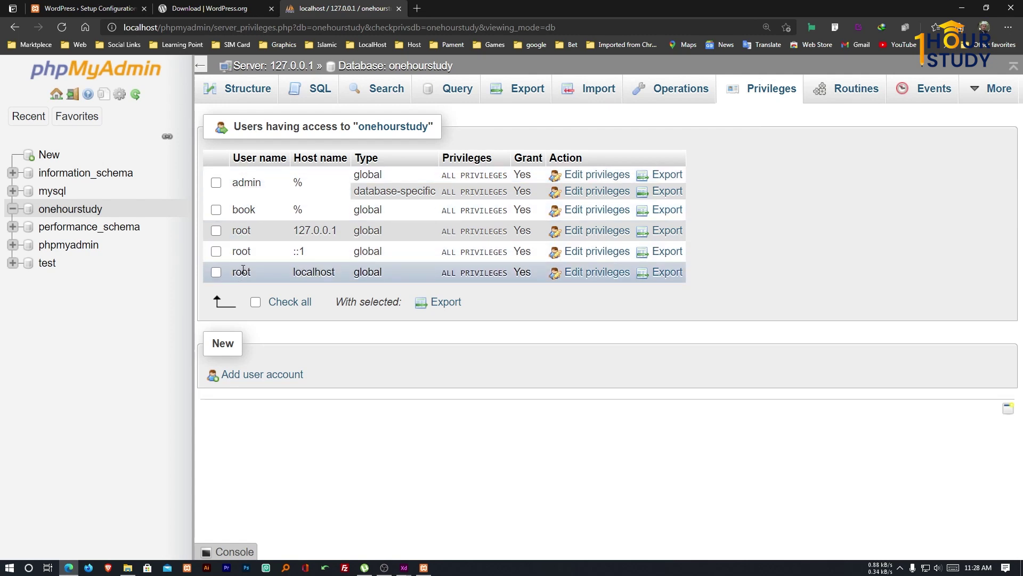
click(269, 376)
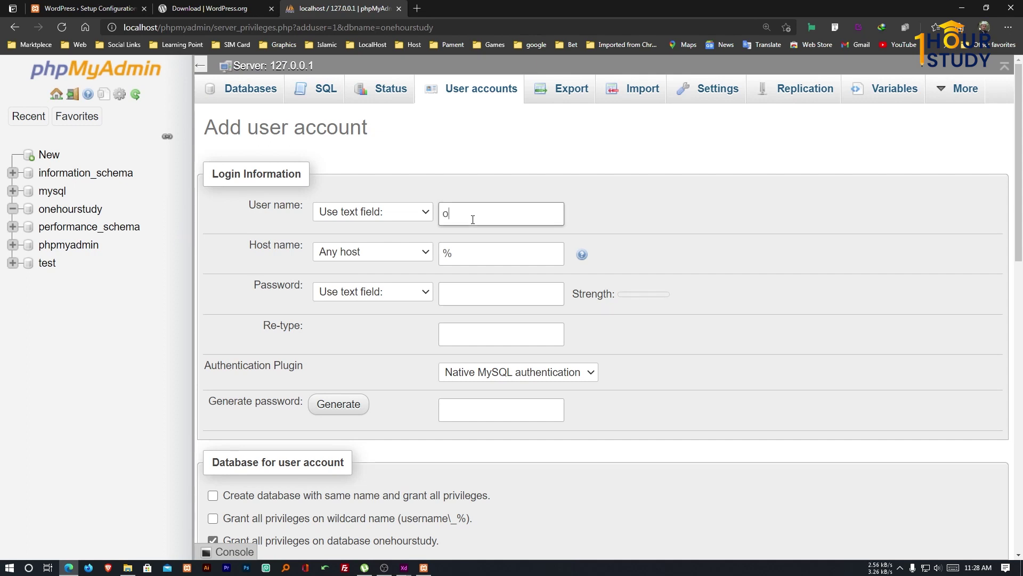
text(one)
text(hours)
text(tudy)
click(475, 254)
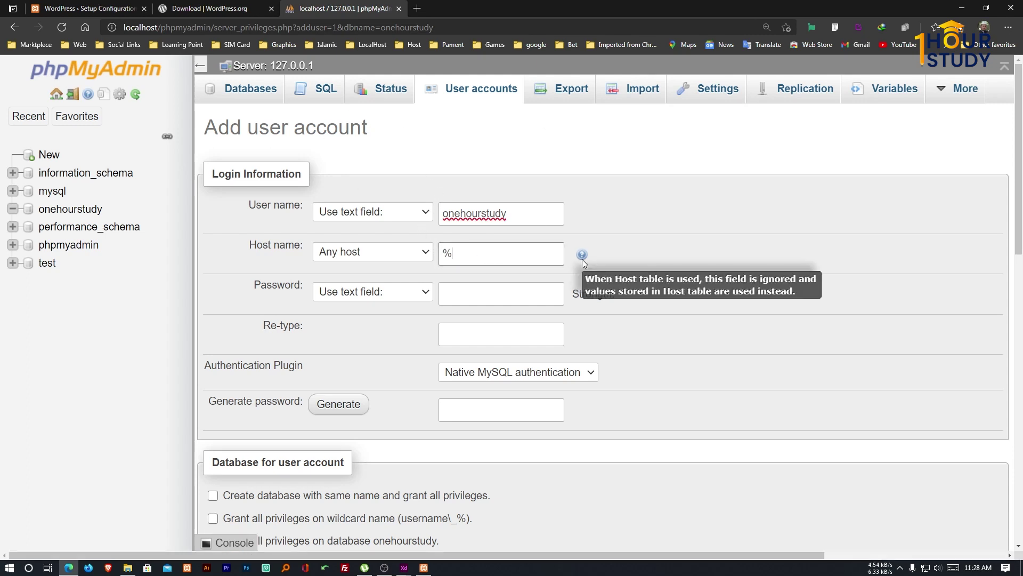
click(502, 291)
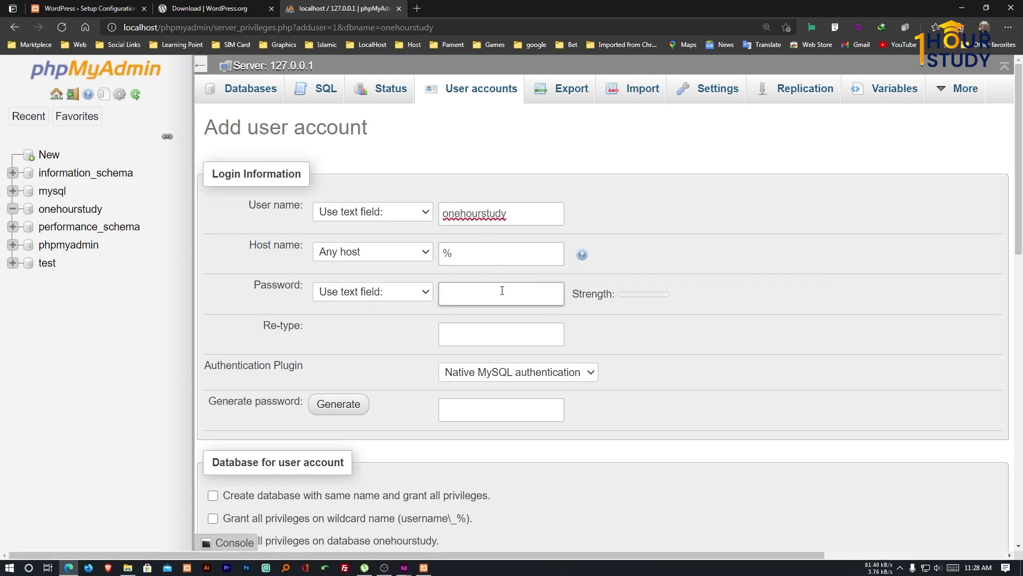
text(•)
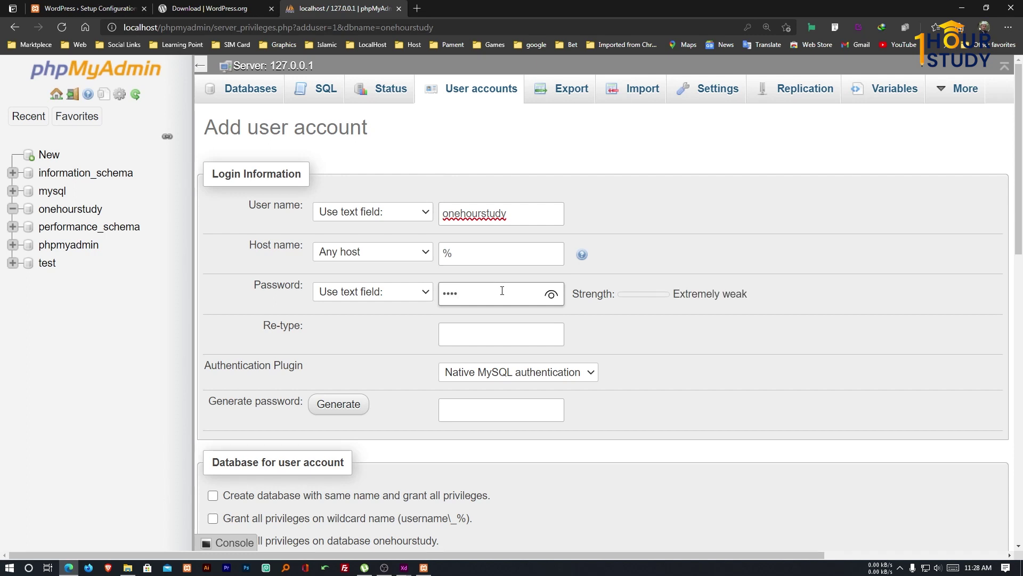
click(514, 340)
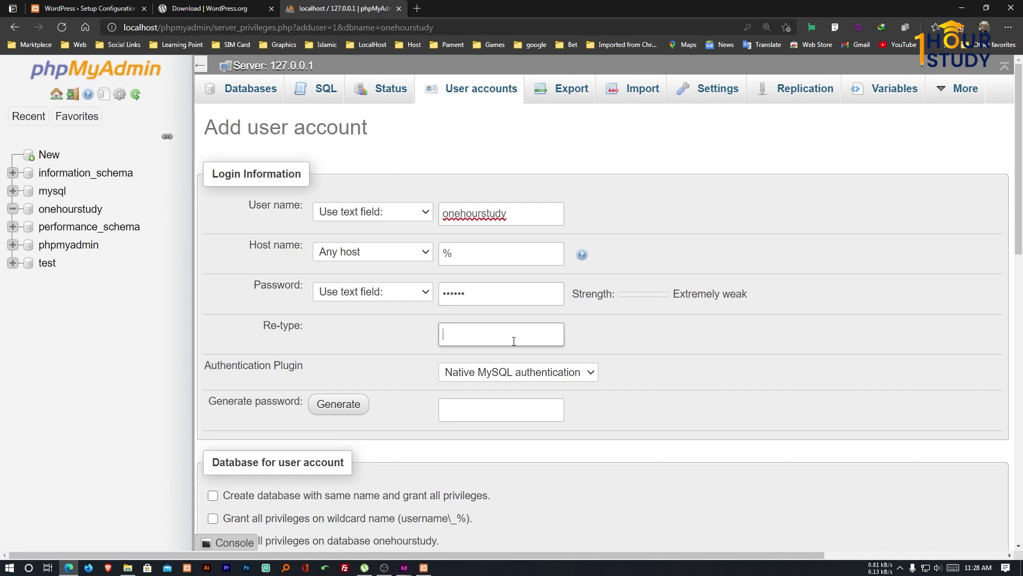
text(••)
click(549, 334)
click(636, 340)
Grant the onehourstudy user every global privilege and create the account.
scroll(623, 348, down, 3)
scroll(623, 347, down, 2)
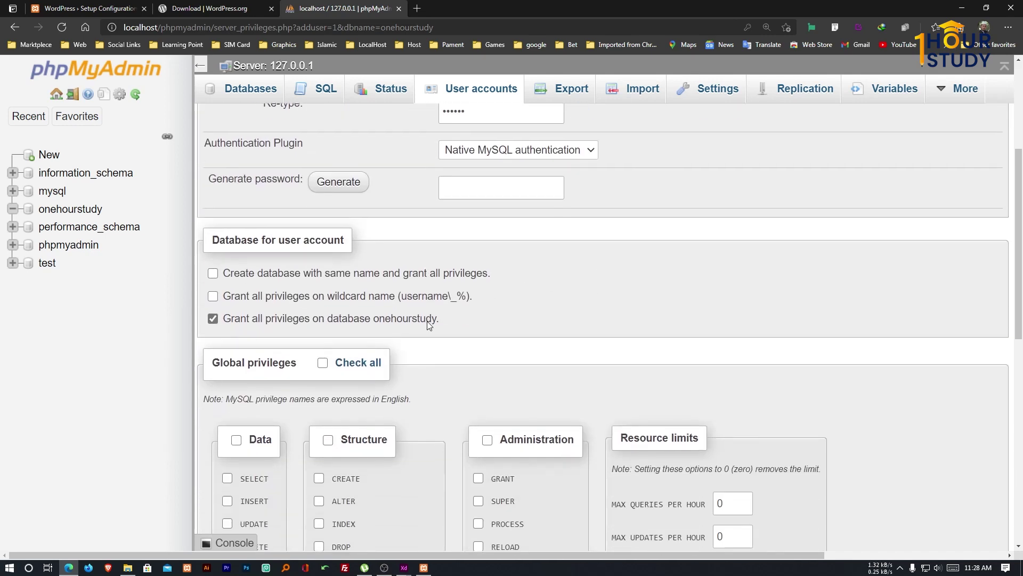
scroll(334, 299, down, 3)
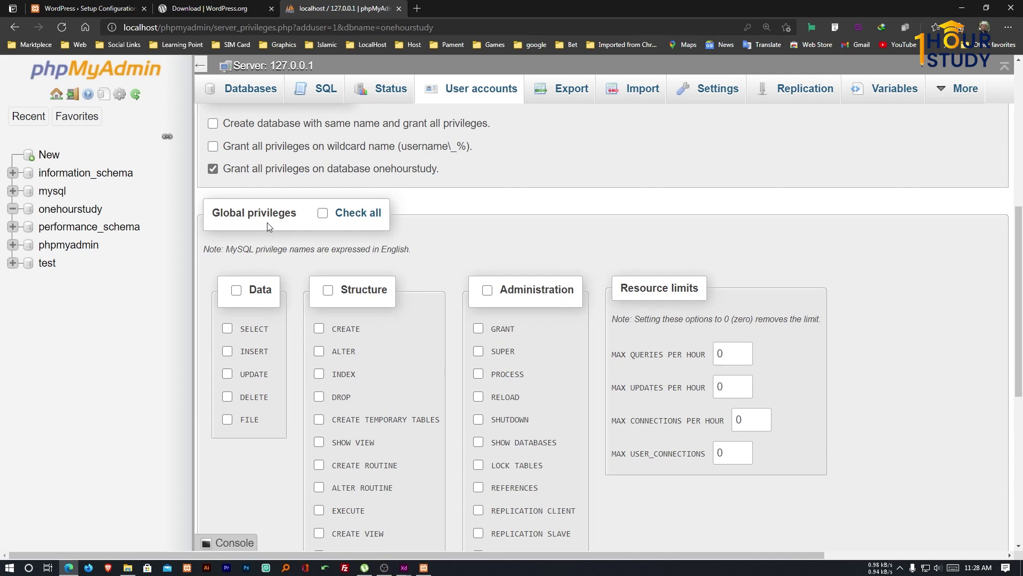
click(322, 215)
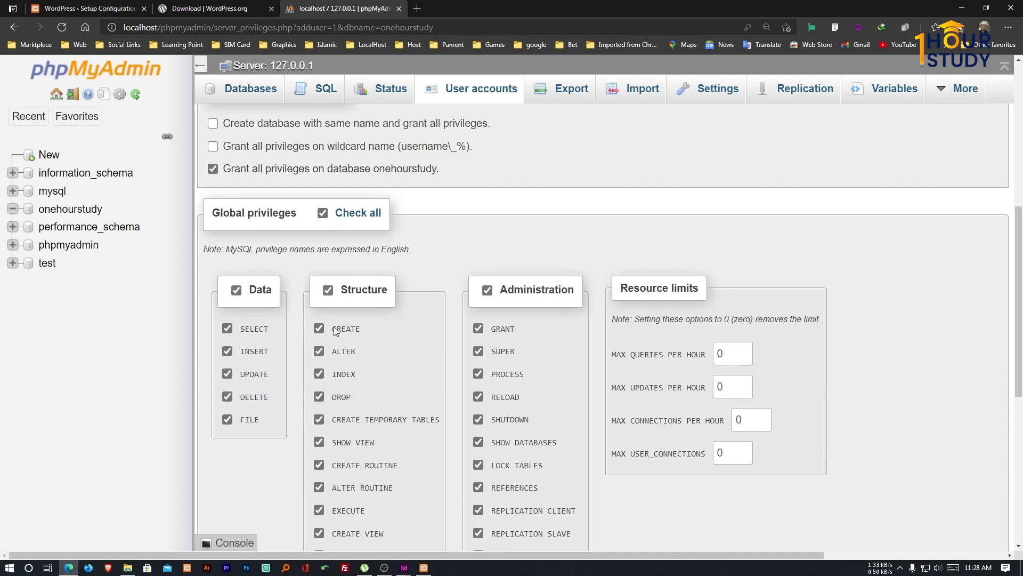
scroll(356, 353, down, 3)
scroll(348, 350, down, 5)
scroll(346, 354, up, 9)
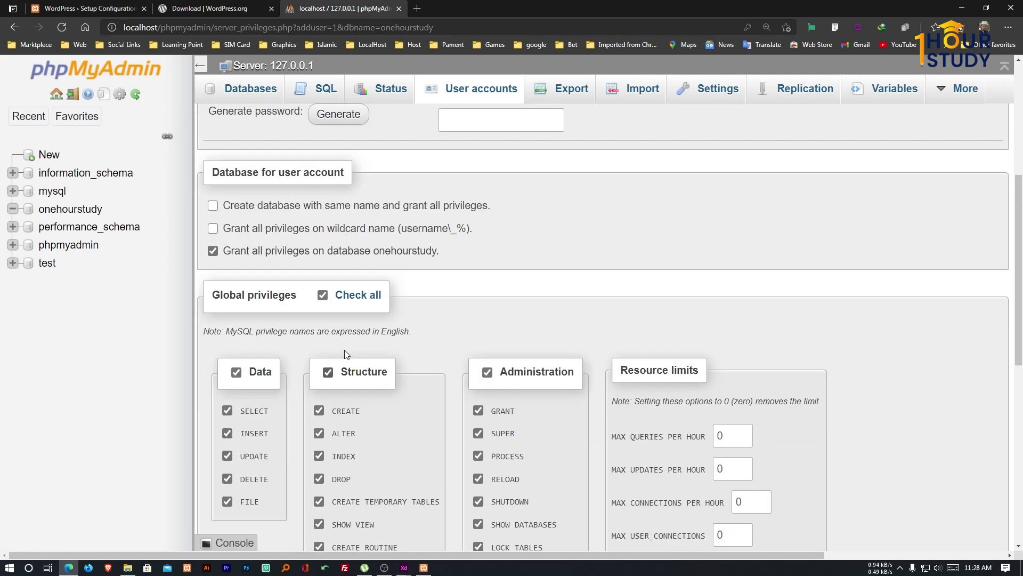
scroll(347, 354, up, 5)
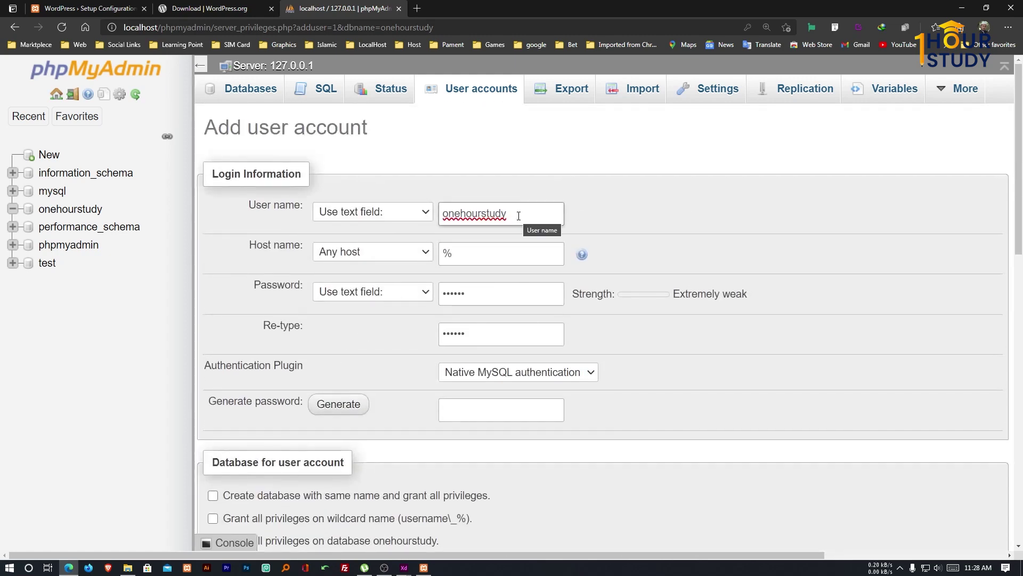
scroll(490, 247, down, 14)
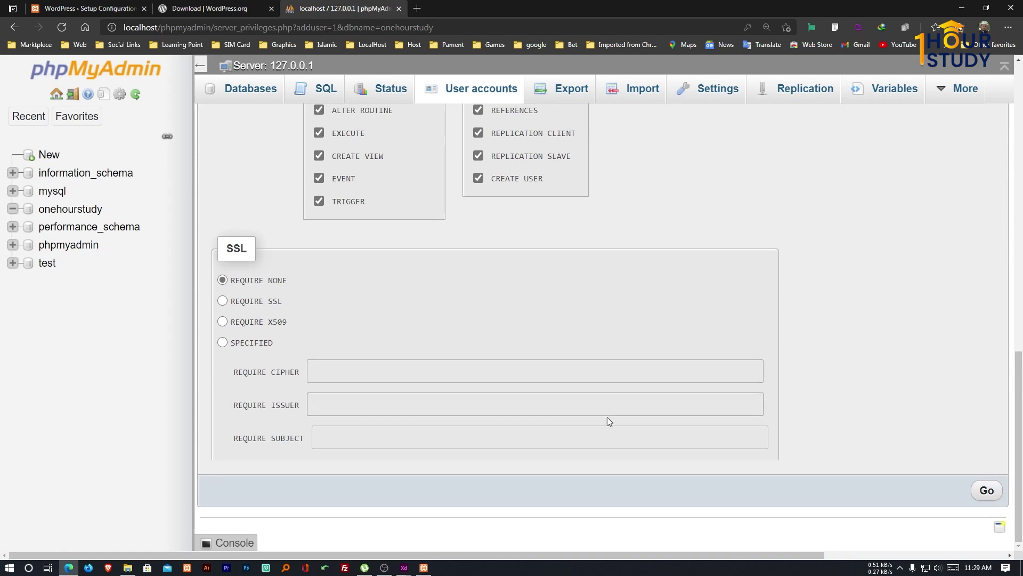
click(983, 490)
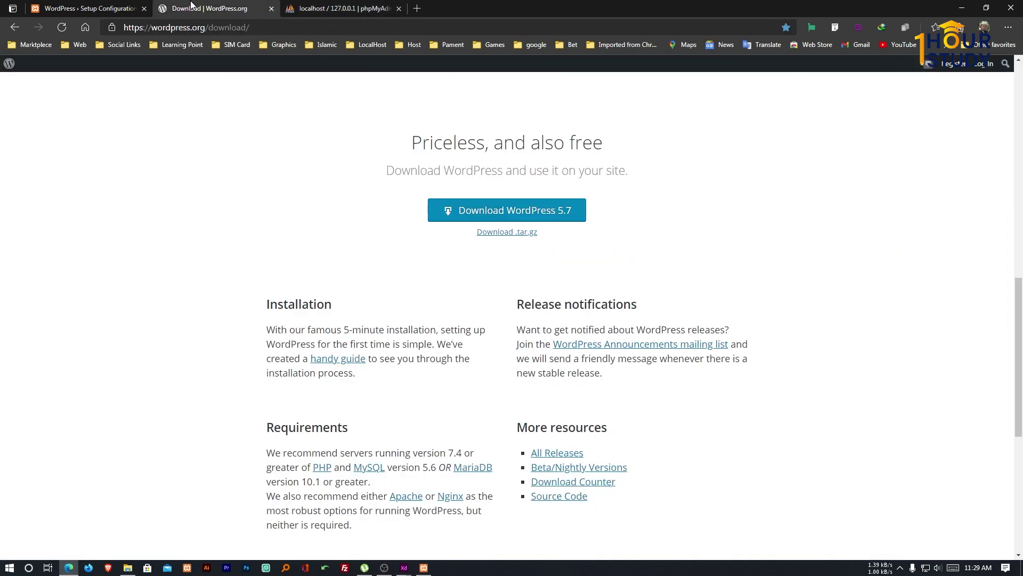
Return to the WordPress setup page and review the required database name and username.
click(198, 8)
click(98, 6)
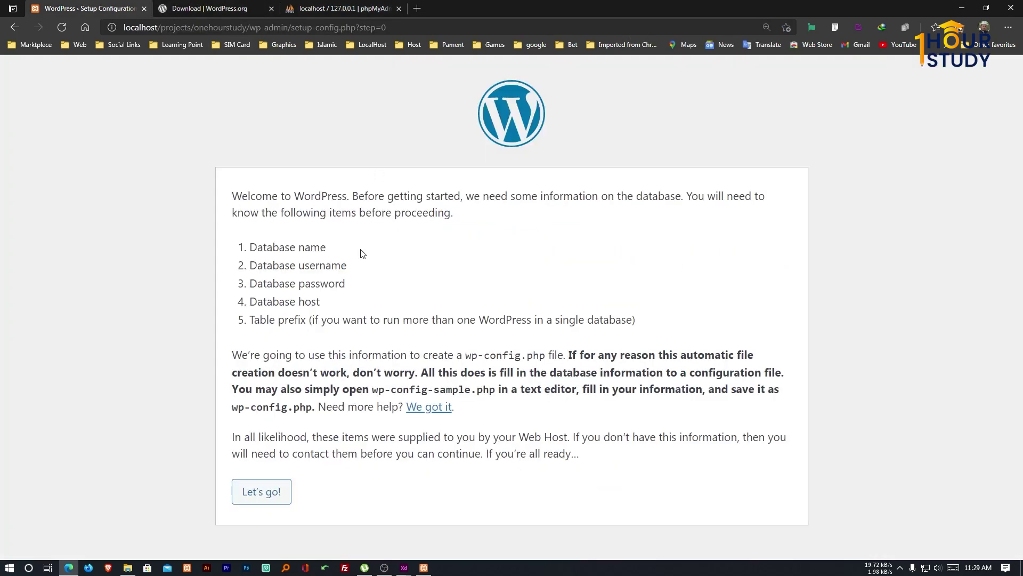
drag(326, 248, 273, 248)
drag(350, 266, 272, 266)
click(352, 288)
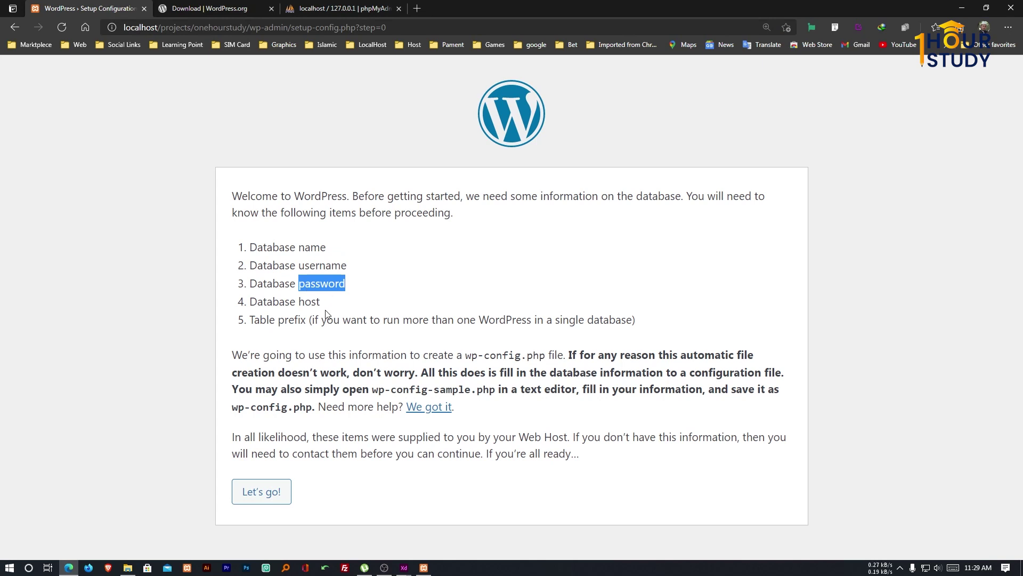
Begin the connection setup, entering onehourstudy as both database name and username.
click(272, 493)
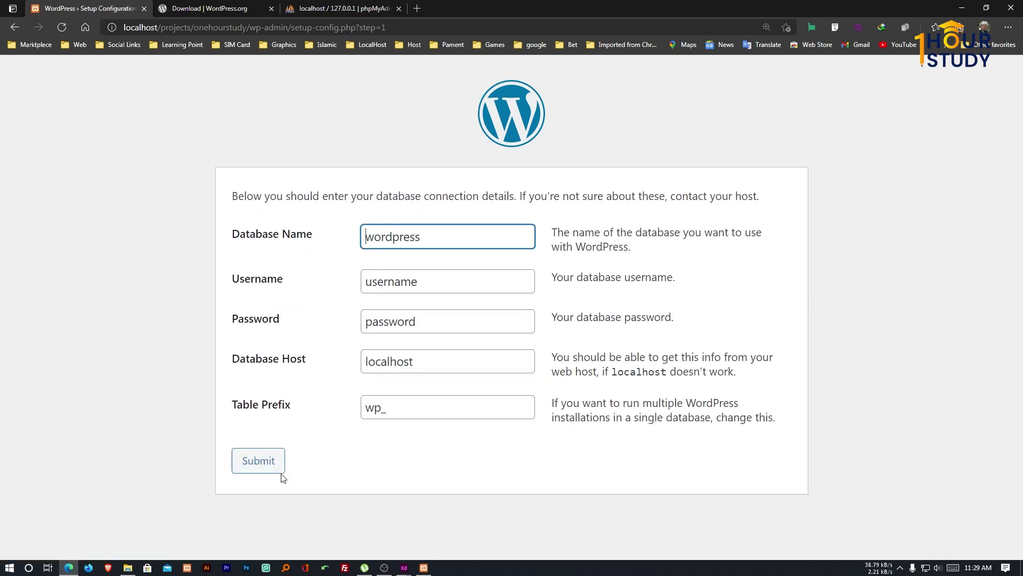
drag(427, 237, 356, 241)
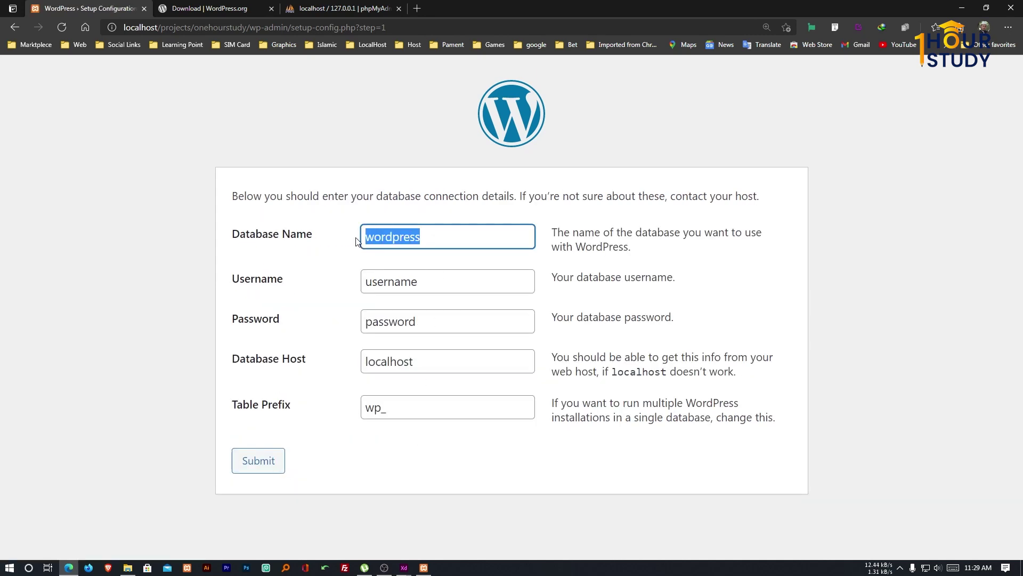
text(onehourstudy)
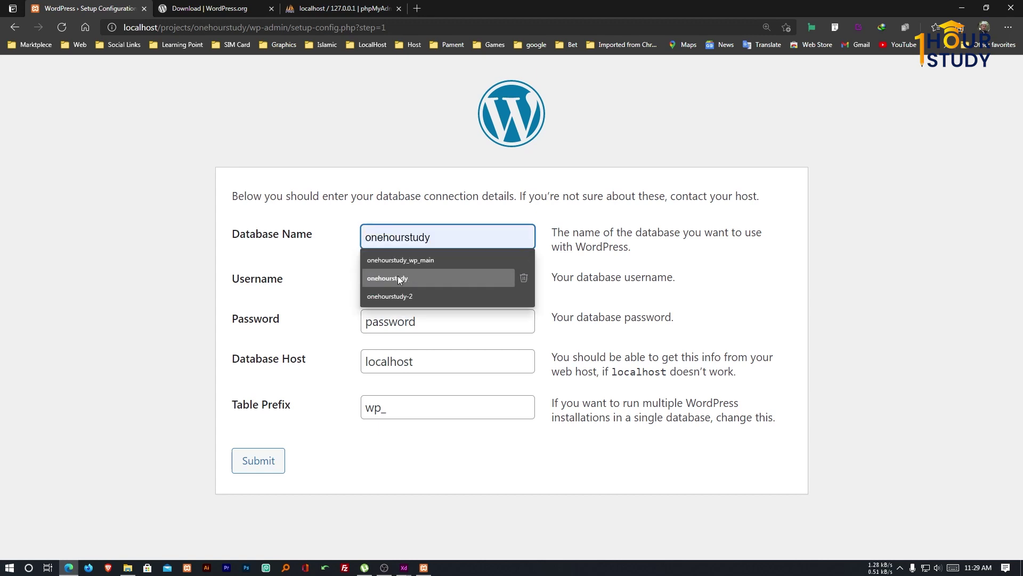
click(400, 279)
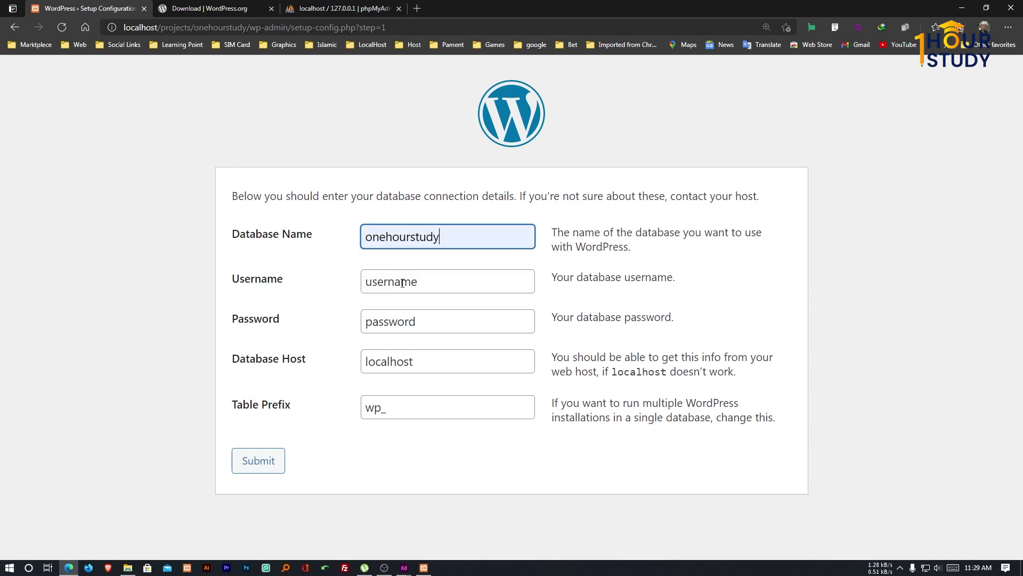
double_click(402, 282)
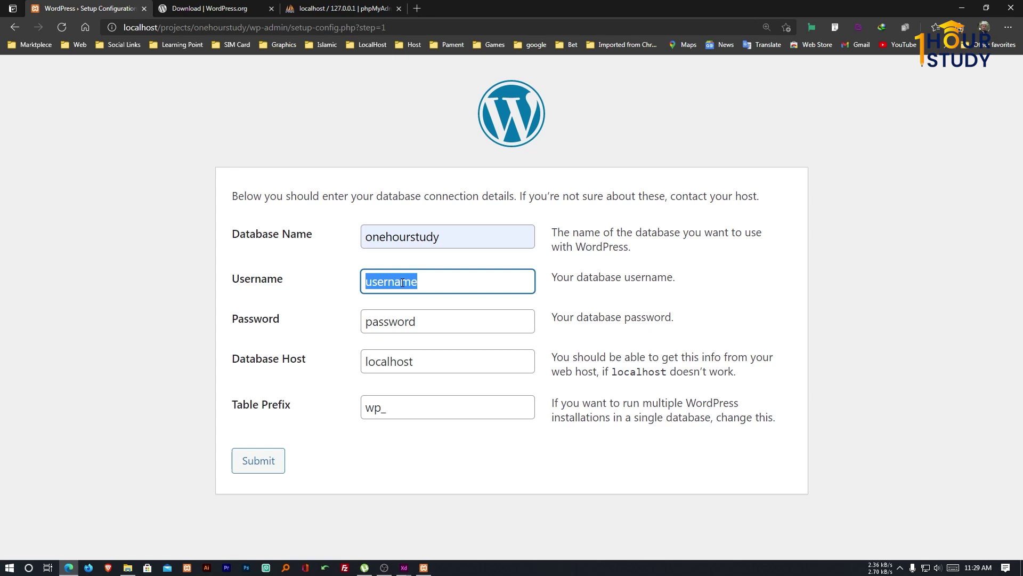
text(onehourstudy_wp_main)
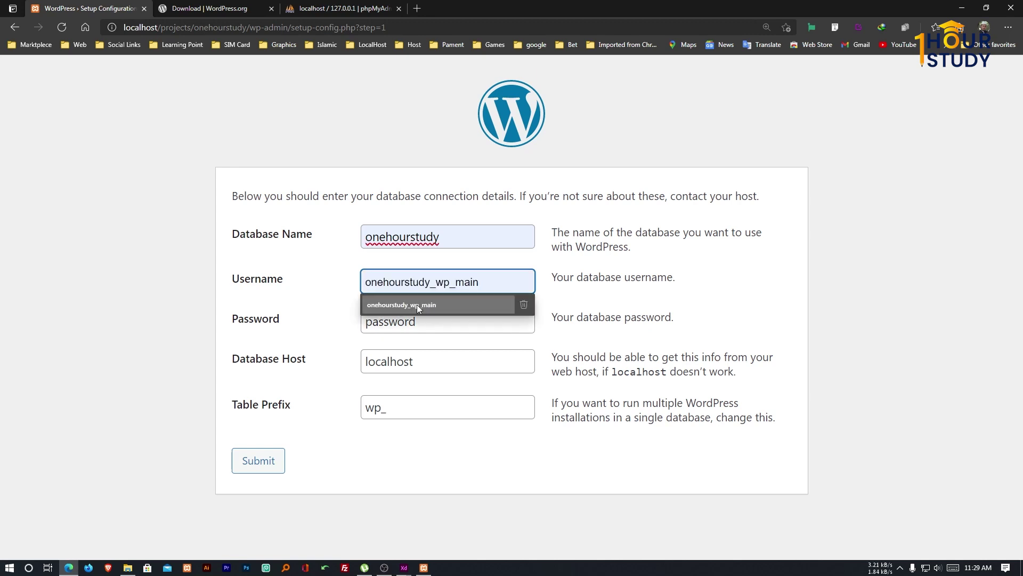
click(417, 305)
drag(442, 281, 493, 281)
key(BackSpace)
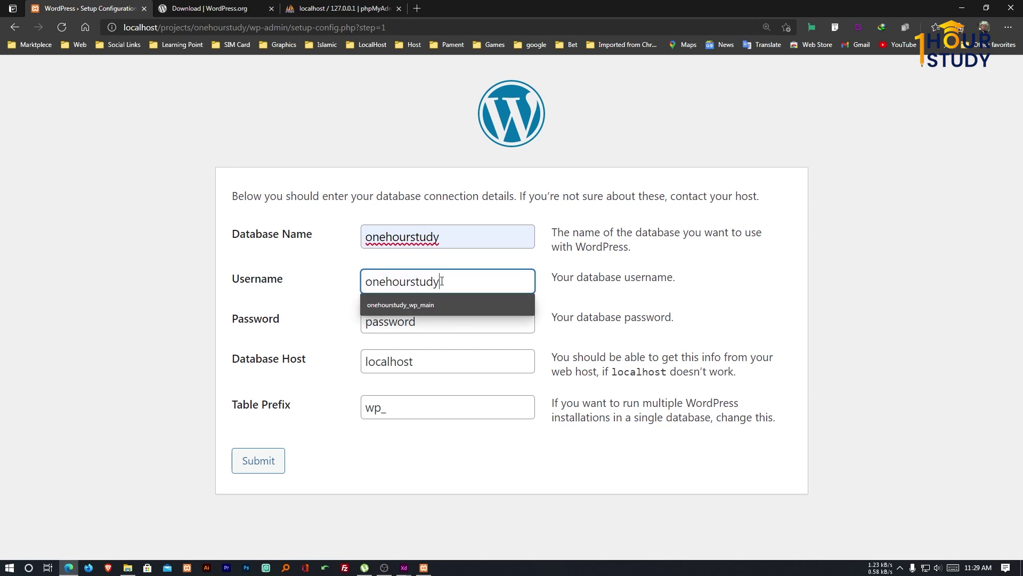
Enter the account password, keep host localhost, and select the wp_ table prefix.
click(439, 322)
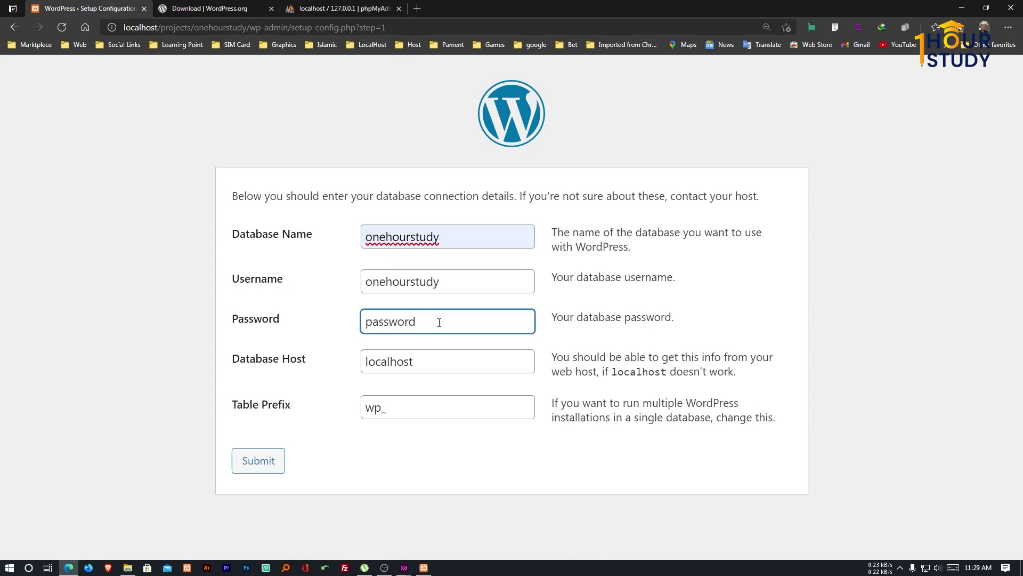
double_click(439, 321)
text(1234)
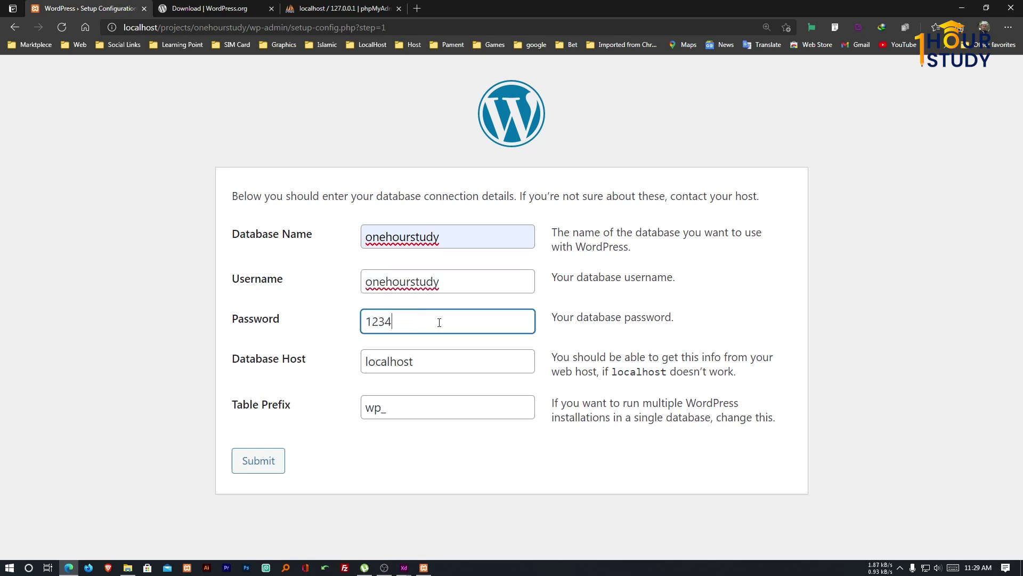
text(56)
click(442, 354)
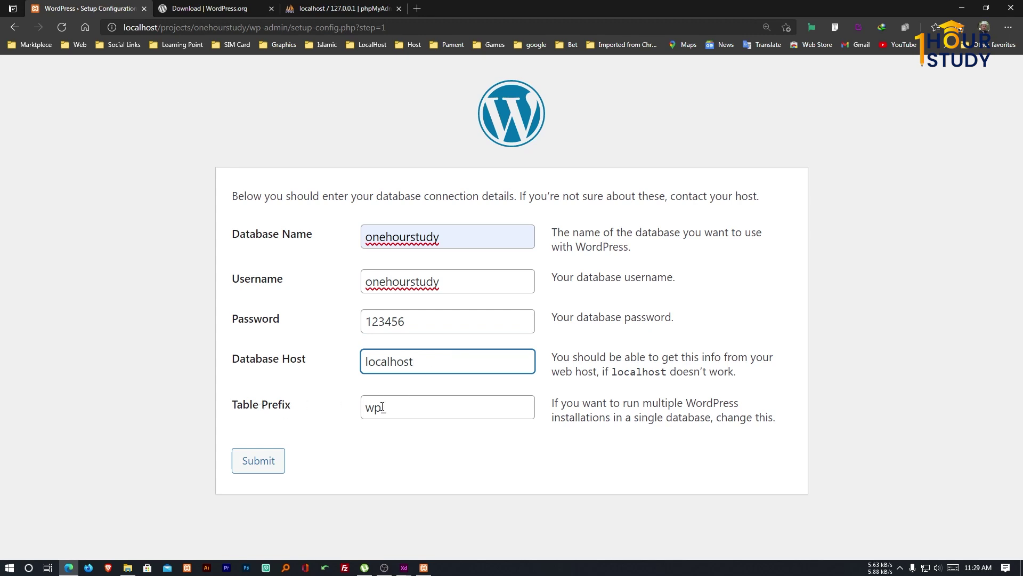
drag(382, 406, 344, 411)
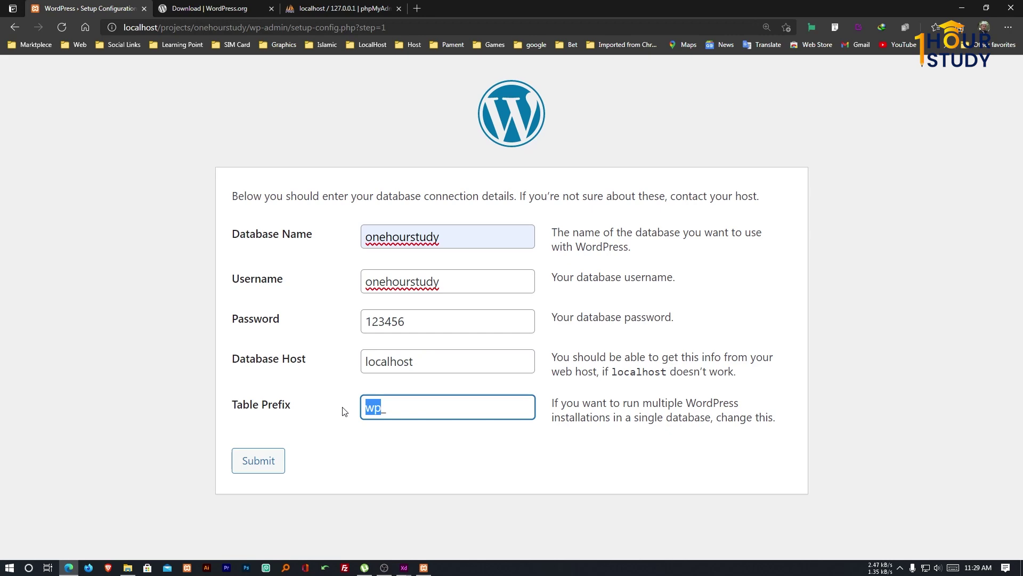
Browse the test and information_schema databases, then go back to the WordPress setup form.
click(323, 8)
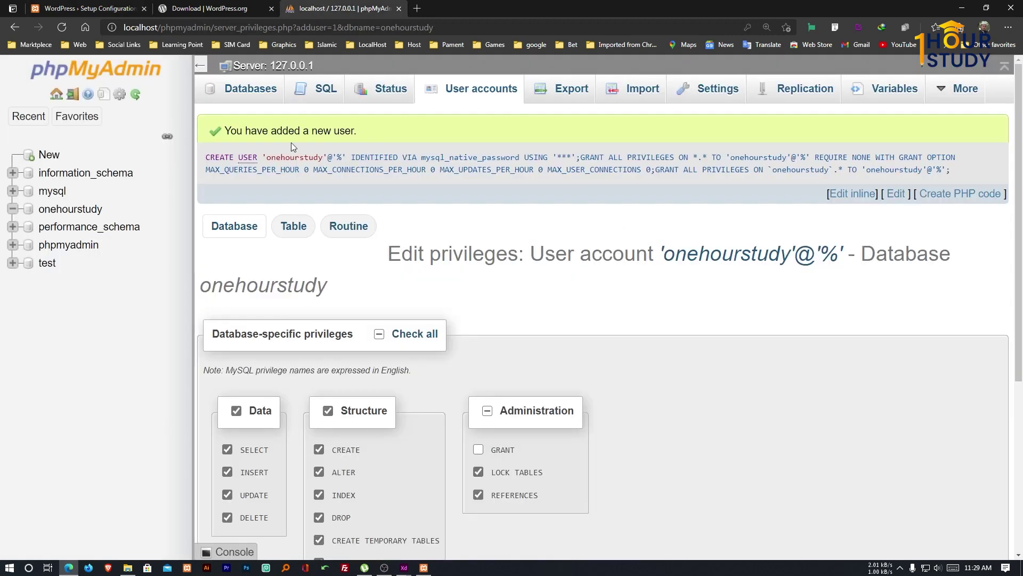
click(47, 262)
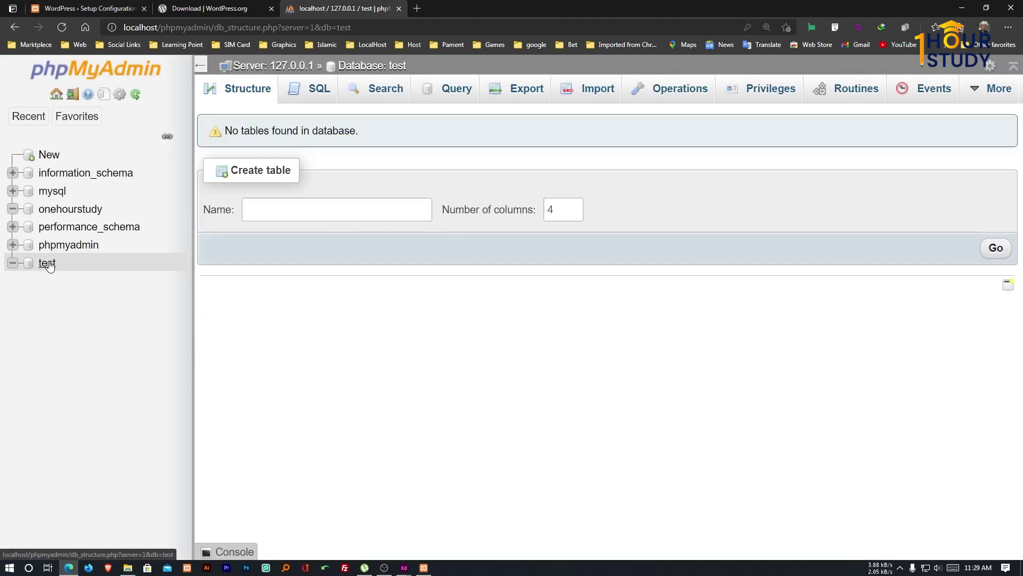
click(65, 178)
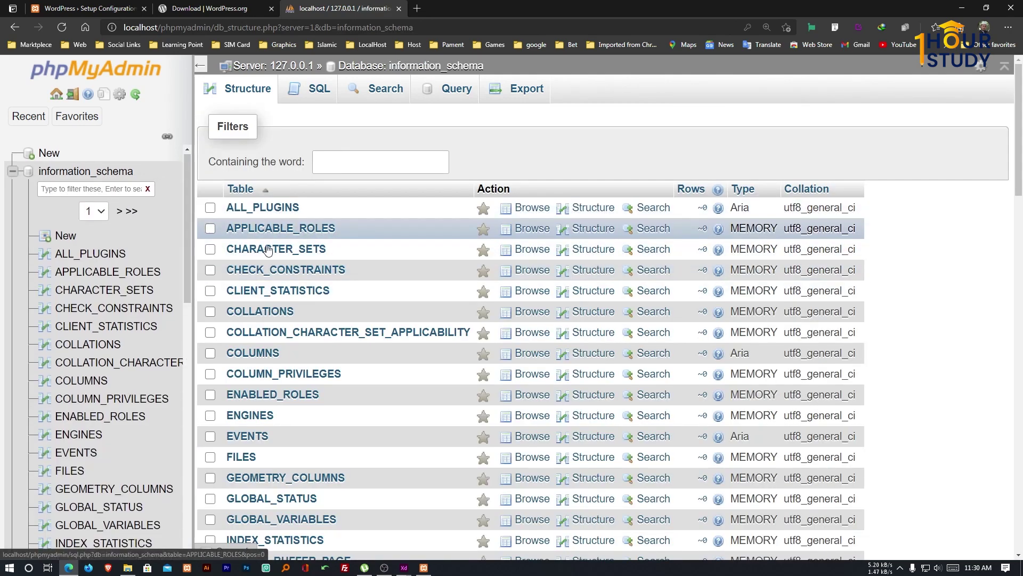
scroll(268, 286, down, 10)
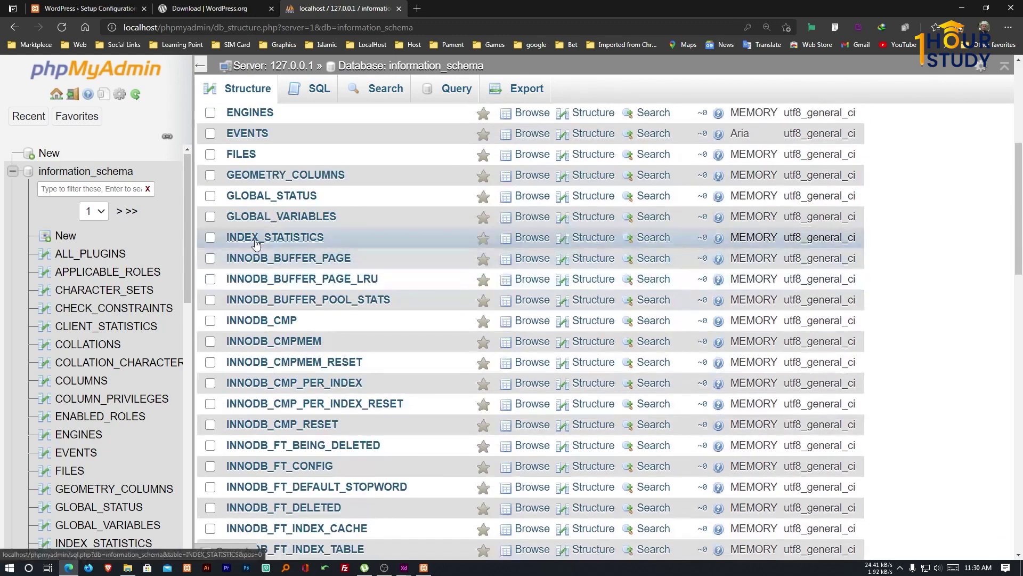
scroll(255, 311, up, 10)
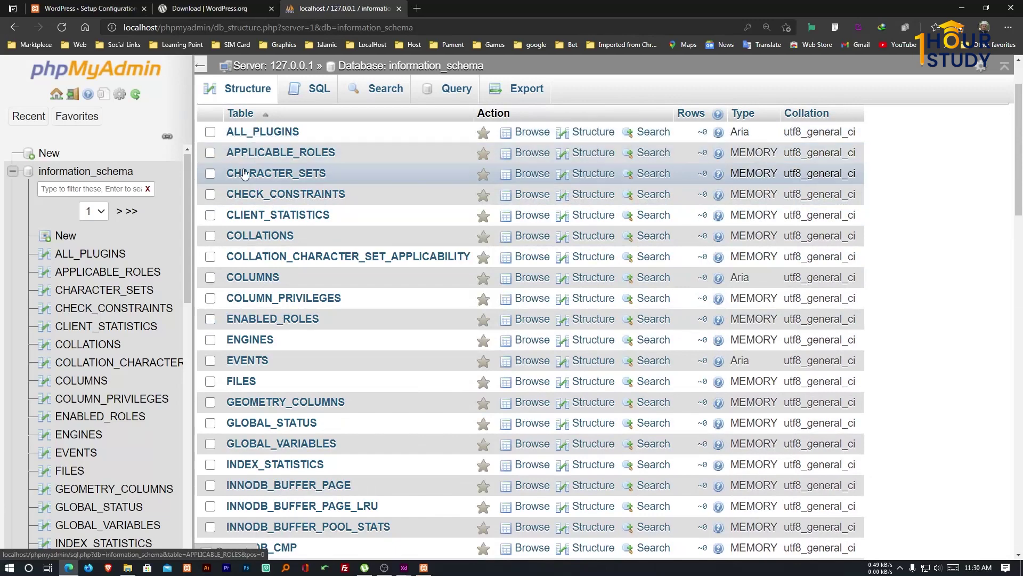
scroll(241, 176, down, 10)
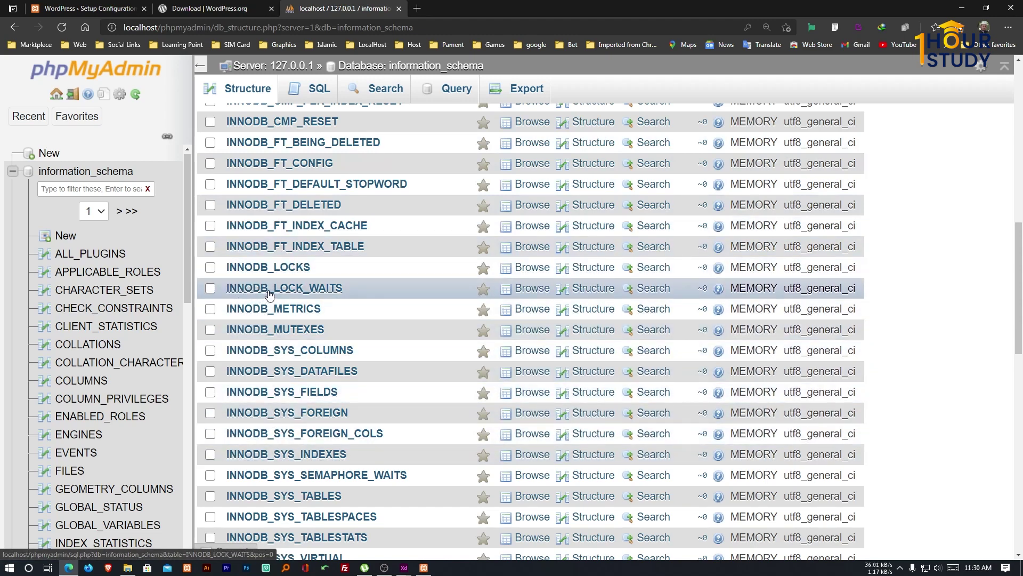
scroll(266, 282, up, 2)
scroll(261, 276, up, 10)
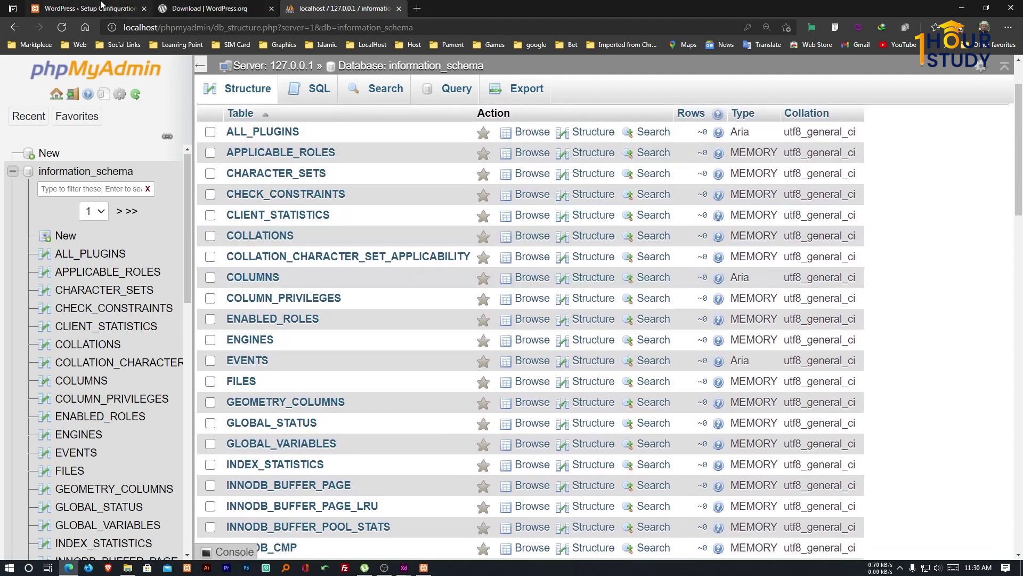
click(86, 8)
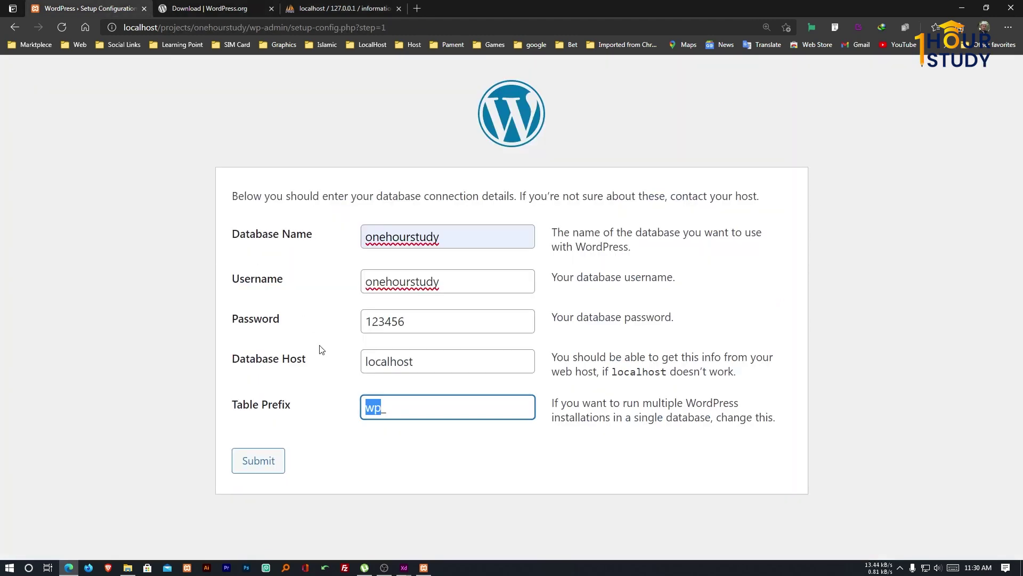
Submit the database details with the wp_ prefix and run the installation.
click(388, 411)
click(274, 464)
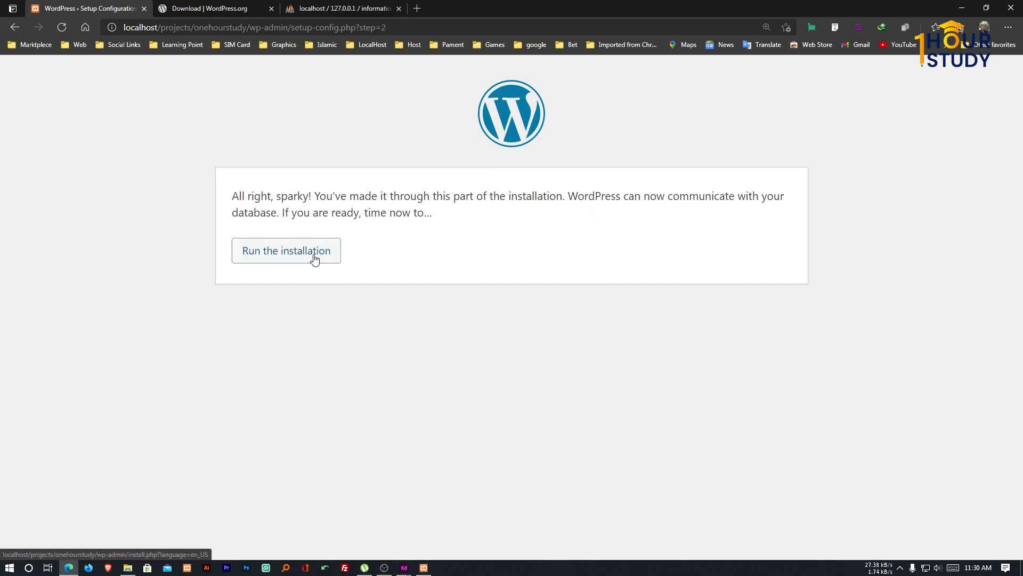
click(315, 259)
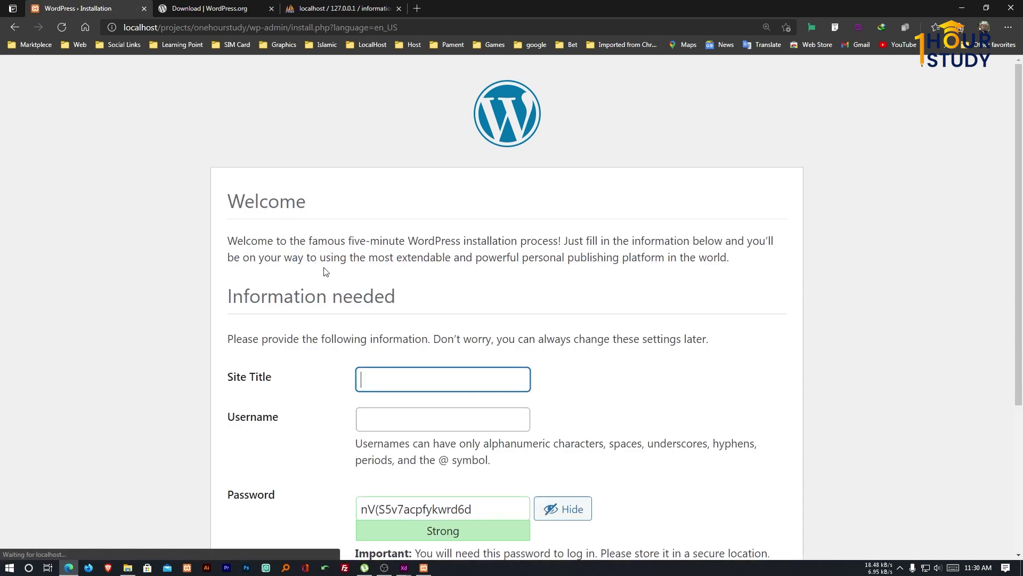
scroll(354, 331, down, 3)
key(ctrl+minus)
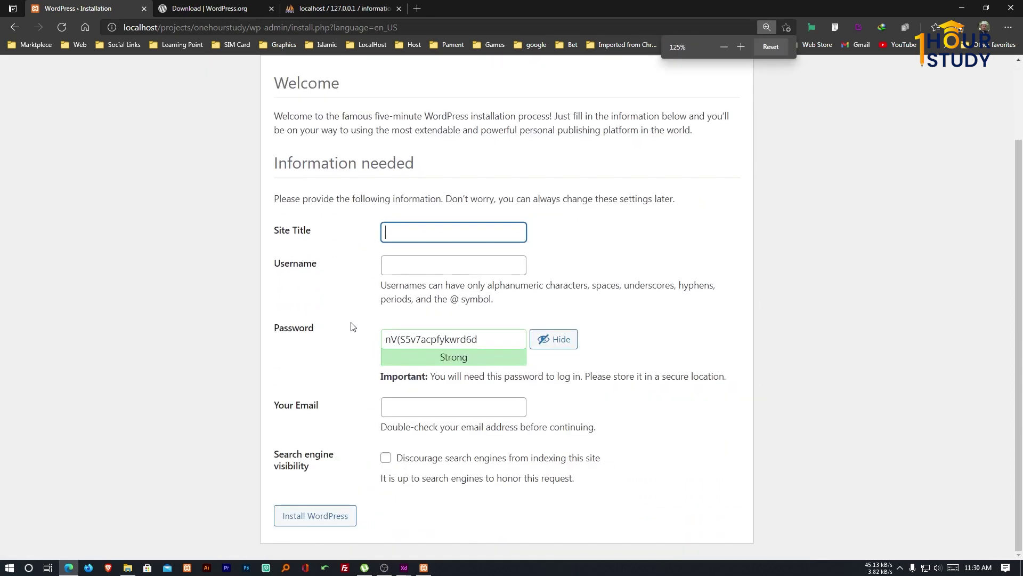
Set site title '1 Hour Study', the admin username, and a confirmed weak password.
click(467, 227)
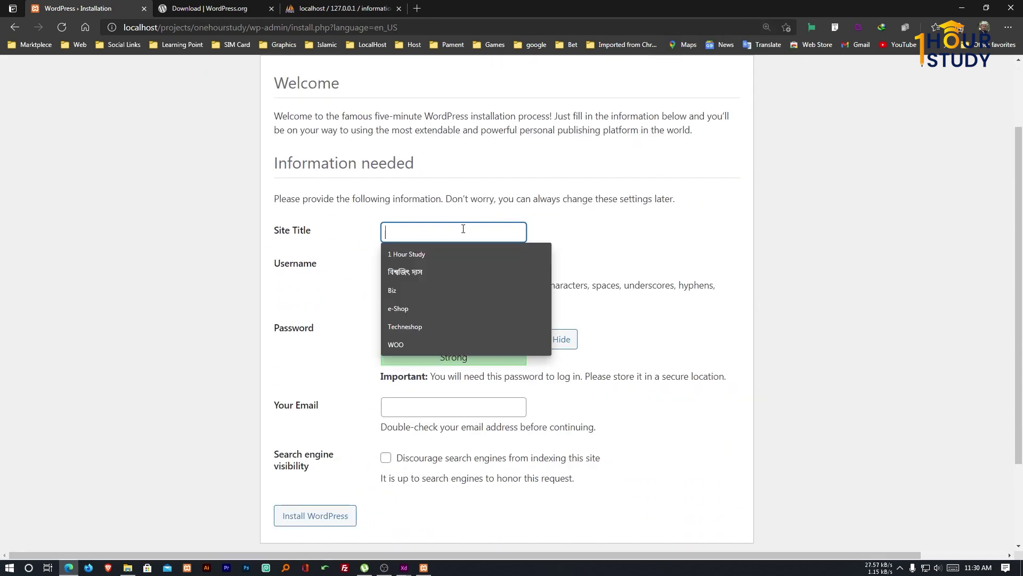
click(433, 254)
click(441, 265)
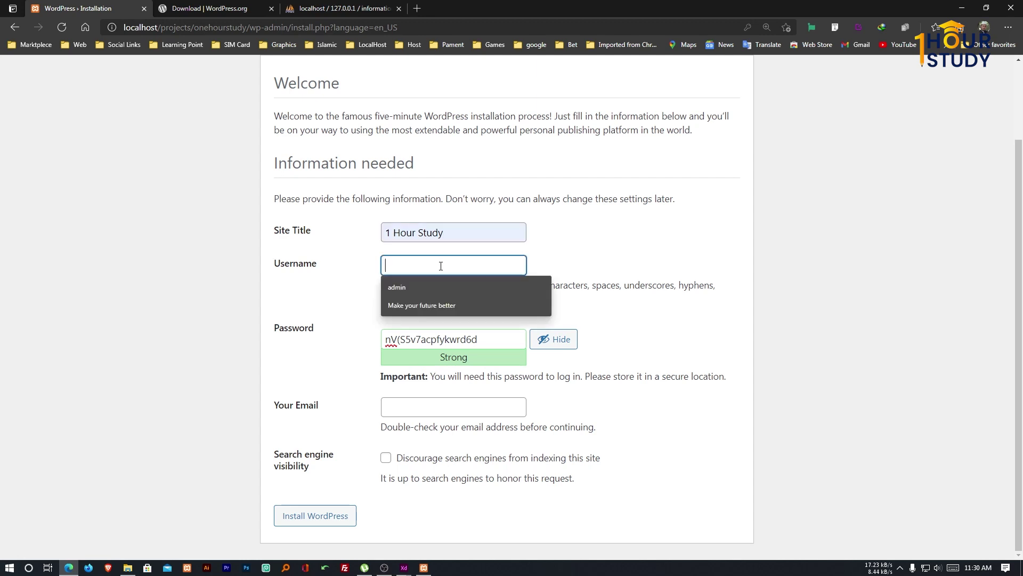
click(431, 286)
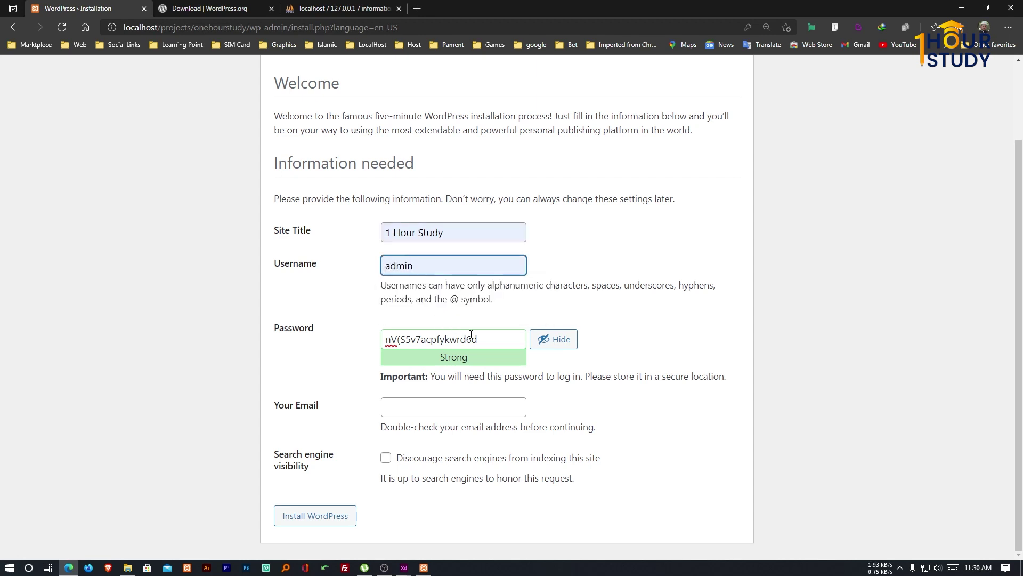
drag(477, 339, 347, 342)
text(123456)
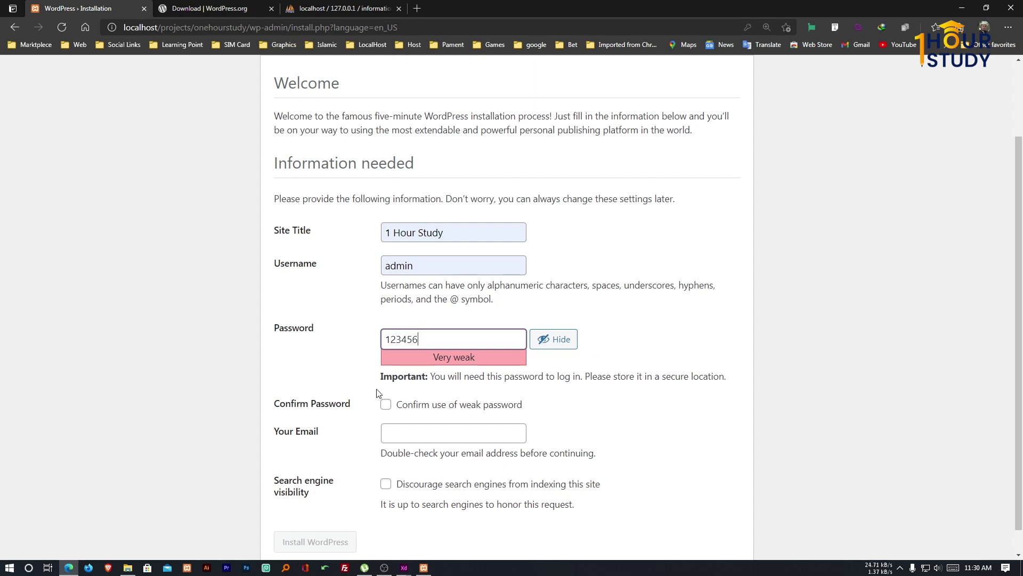
click(419, 406)
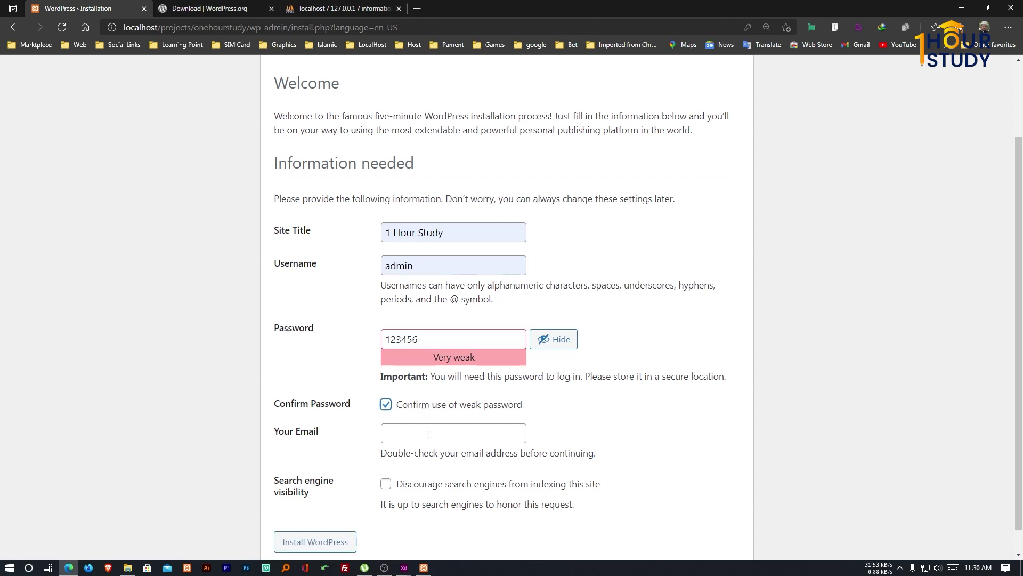
Enter the contact email address and install WordPress.
click(429, 435)
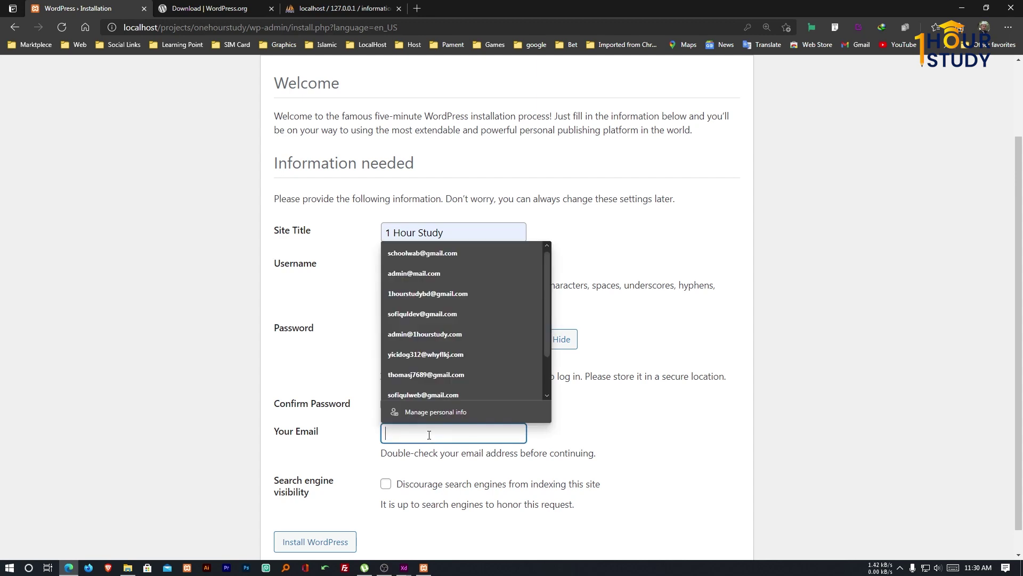
click(447, 293)
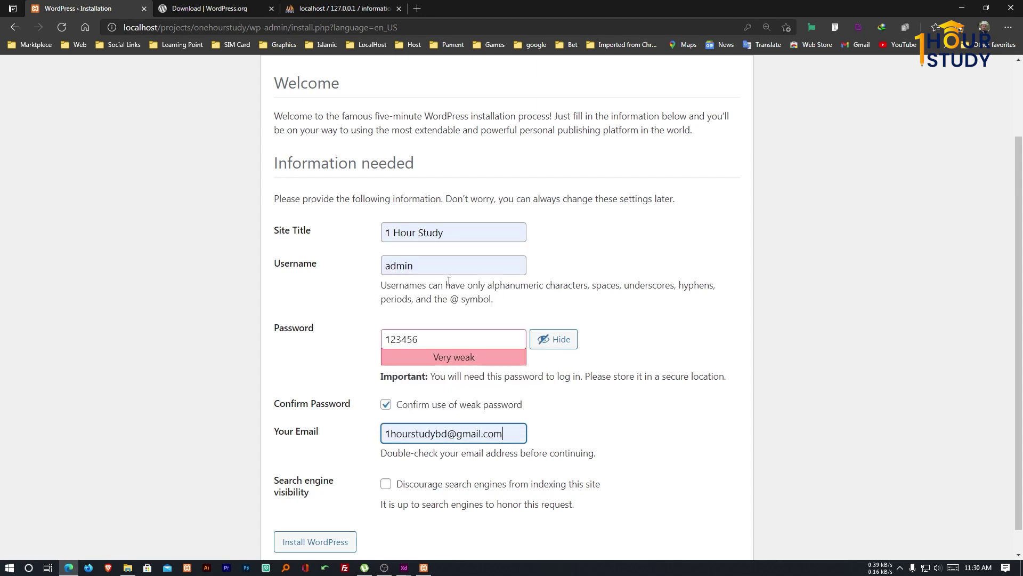
triple_click(455, 433)
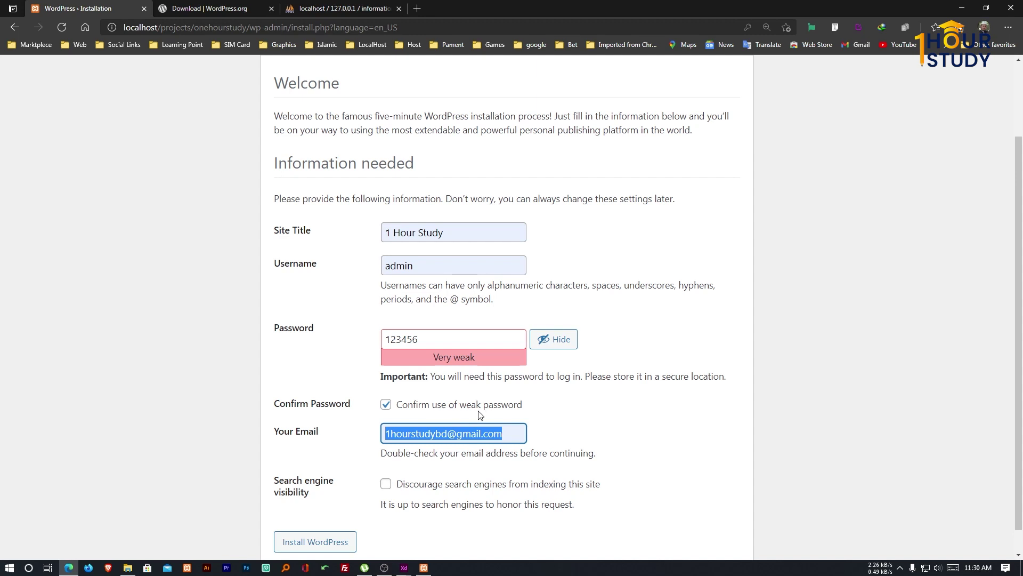
click(548, 417)
scroll(547, 417, down, 1)
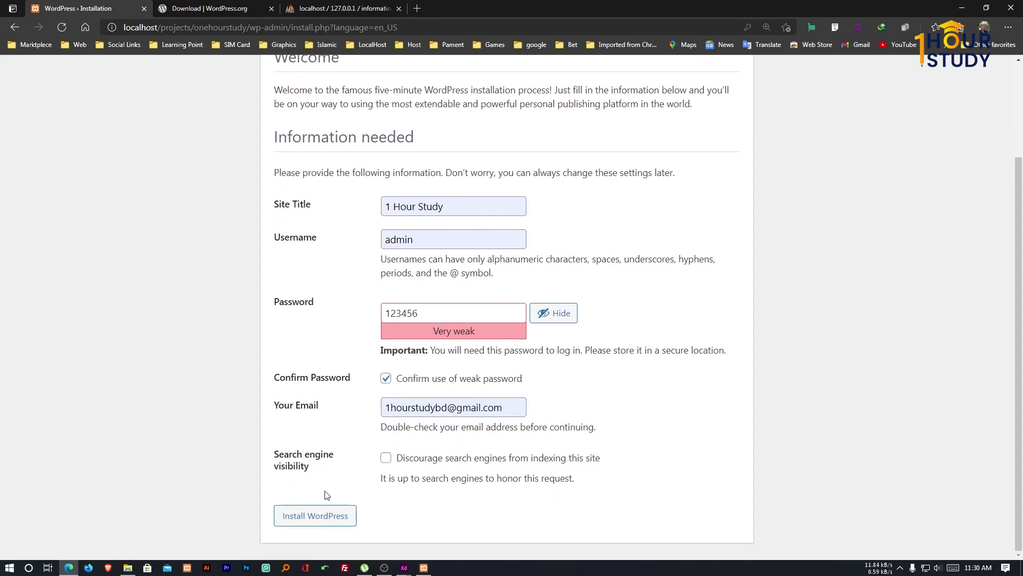
triple_click(481, 409)
key(BackSpace)
text(ad)
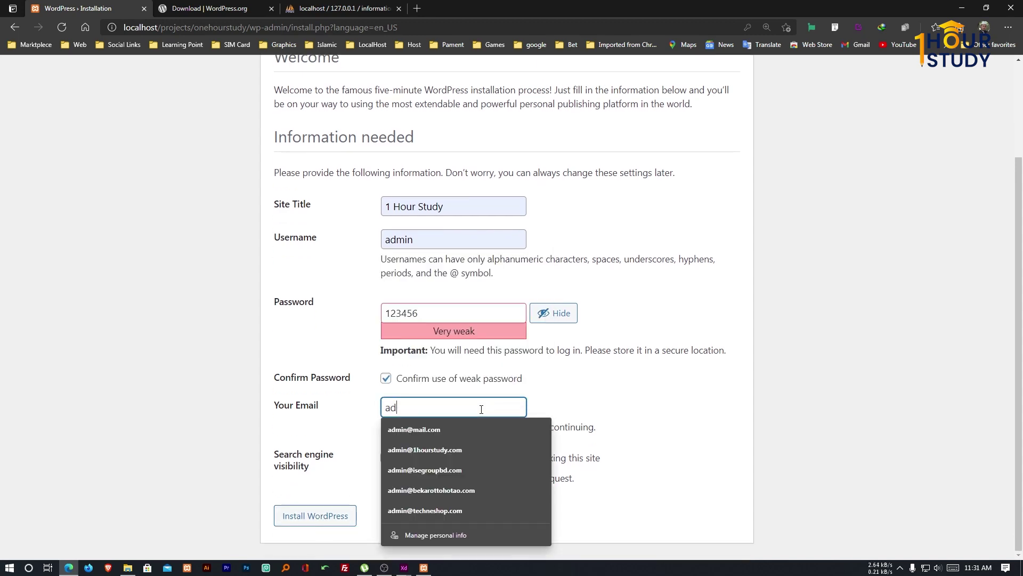
click(482, 422)
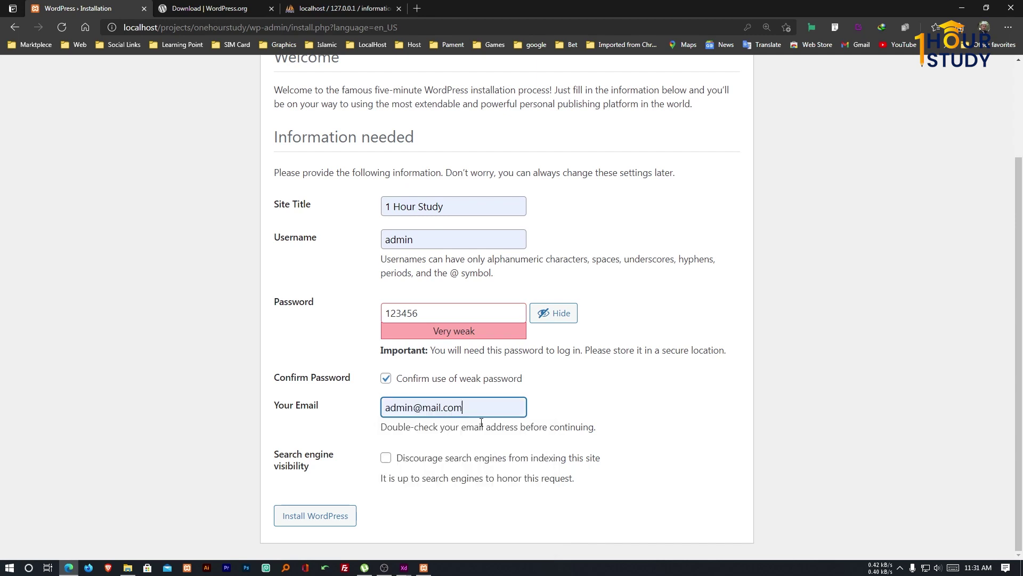
click(429, 408)
text(g)
click(577, 399)
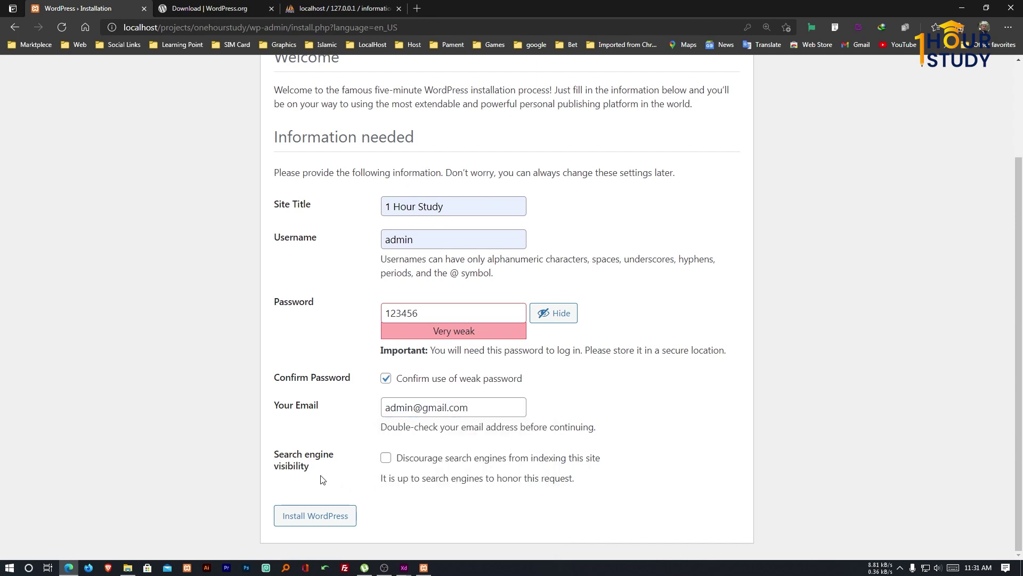
click(310, 516)
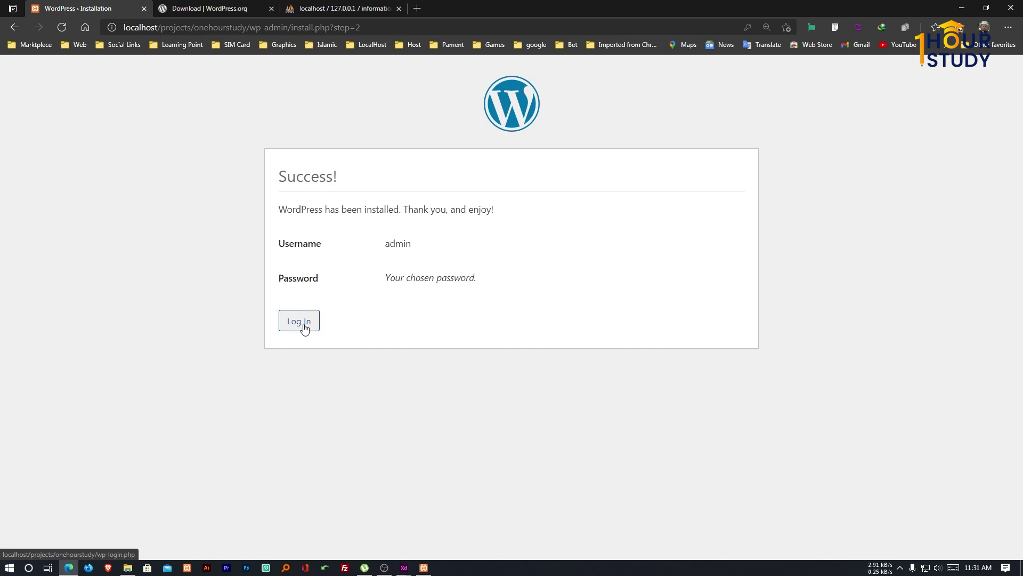
Log in at wp-login.php as admin with the account password.
click(303, 325)
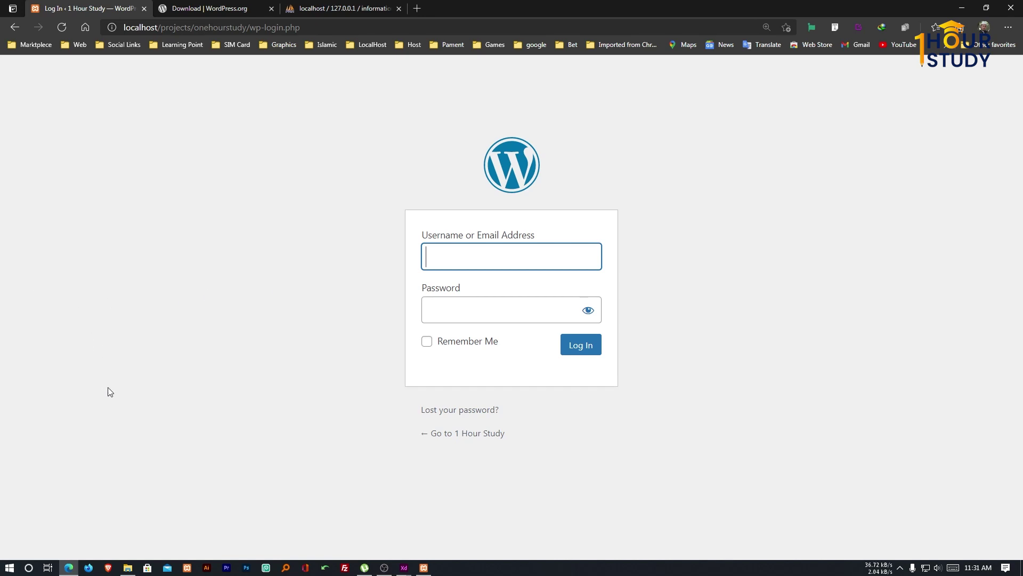
click(477, 261)
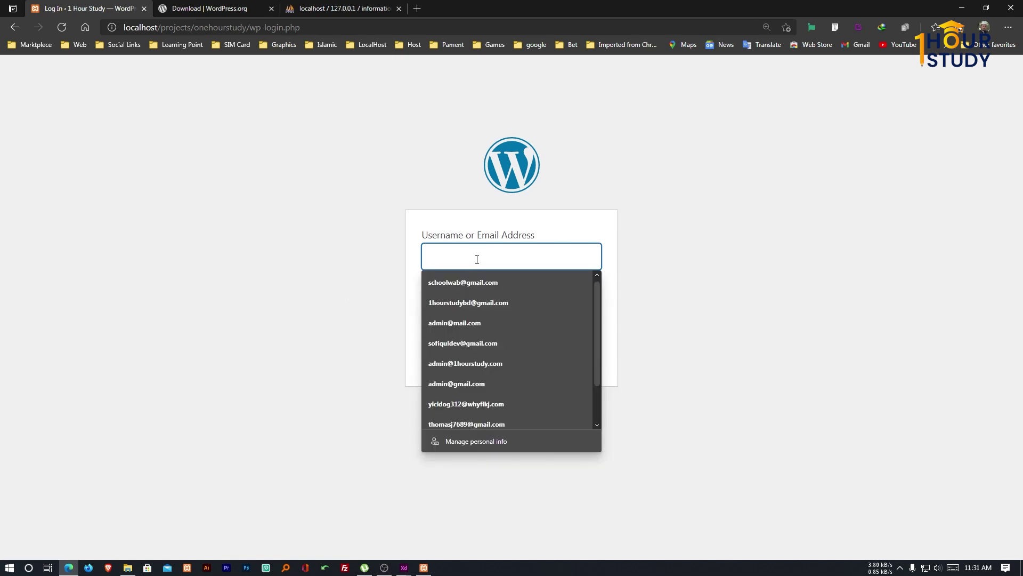
click(372, 248)
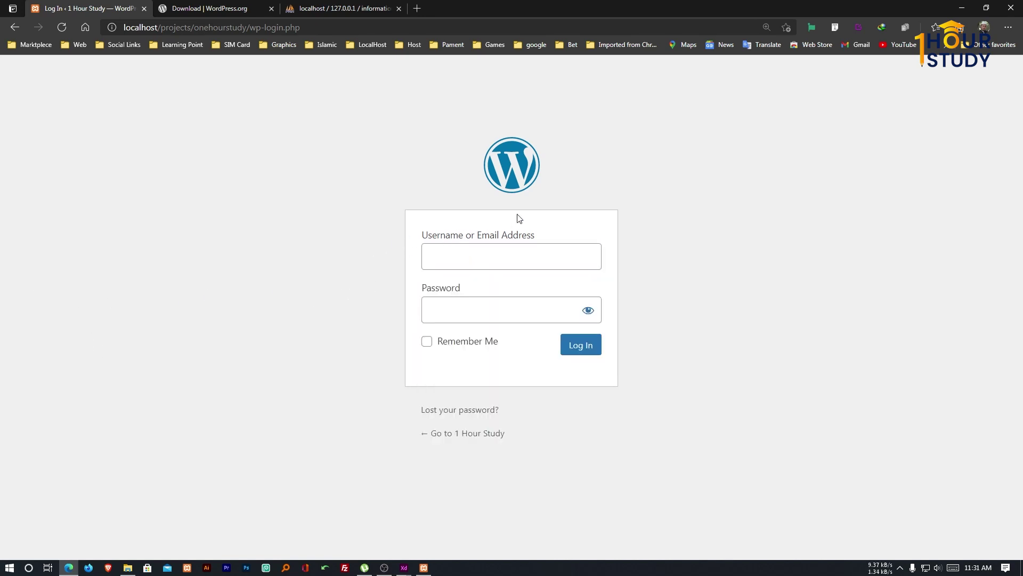
click(482, 260)
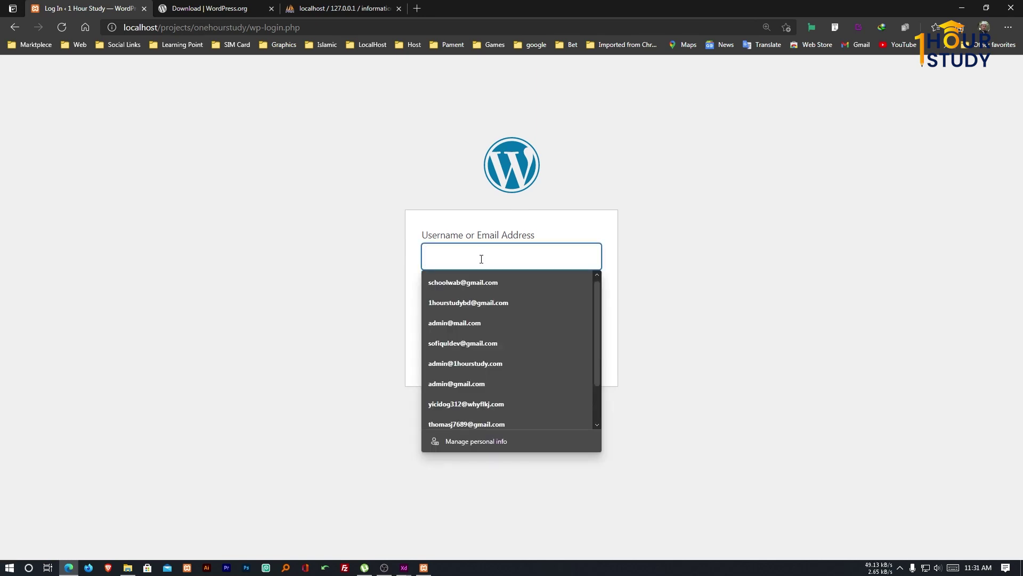
text(a)
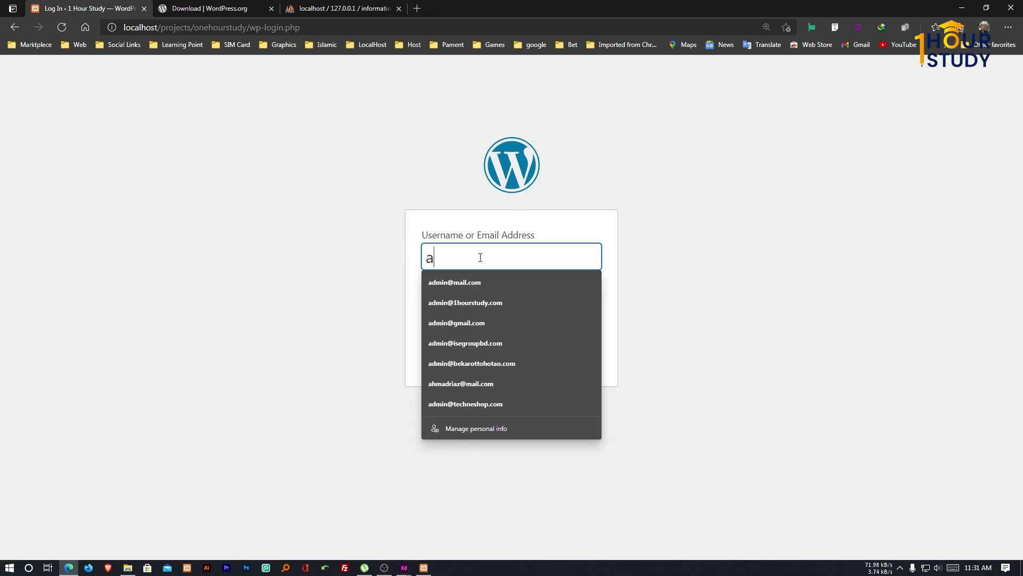
text(dmin)
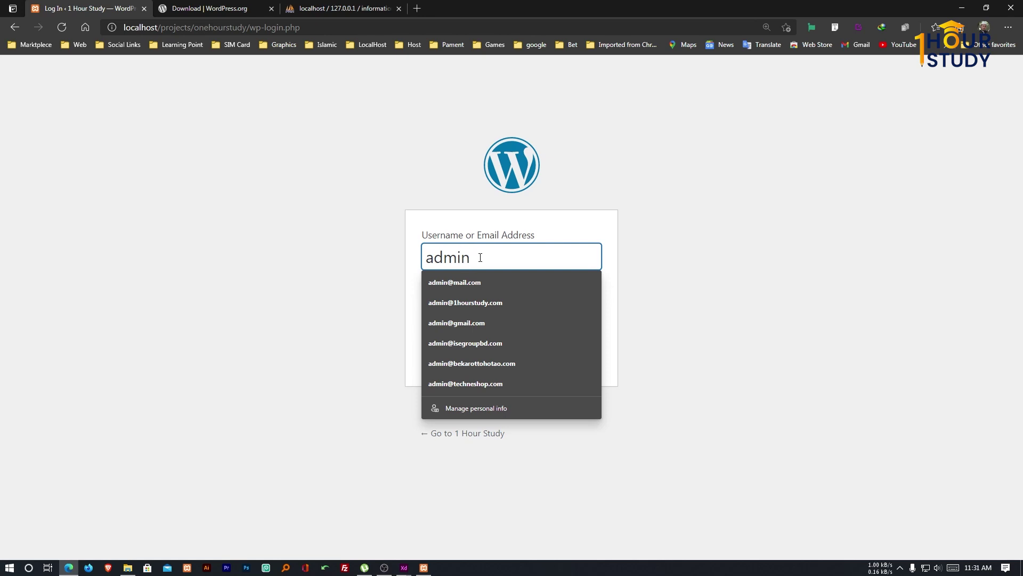
key(Tab)
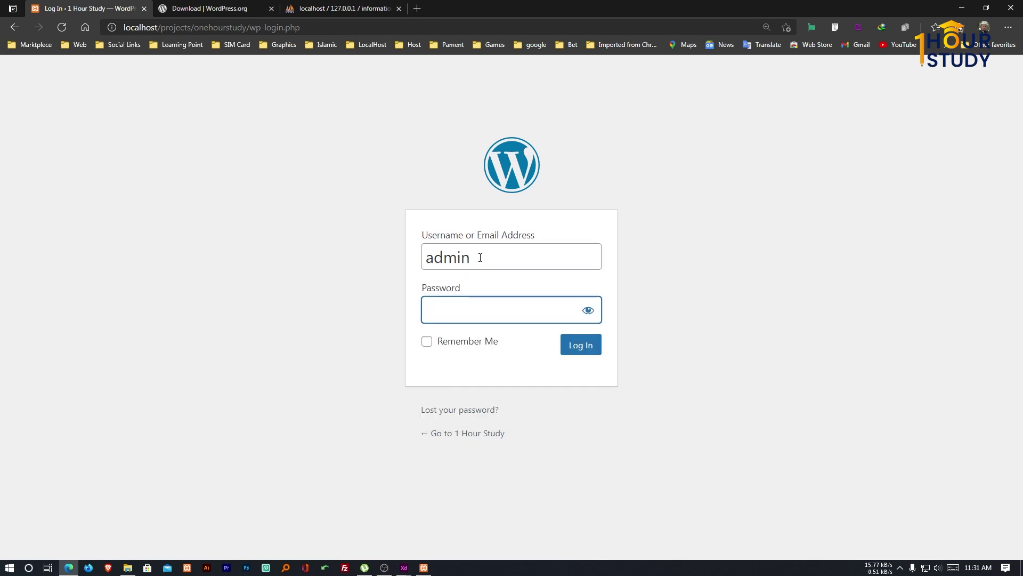
text(123456)
click(581, 354)
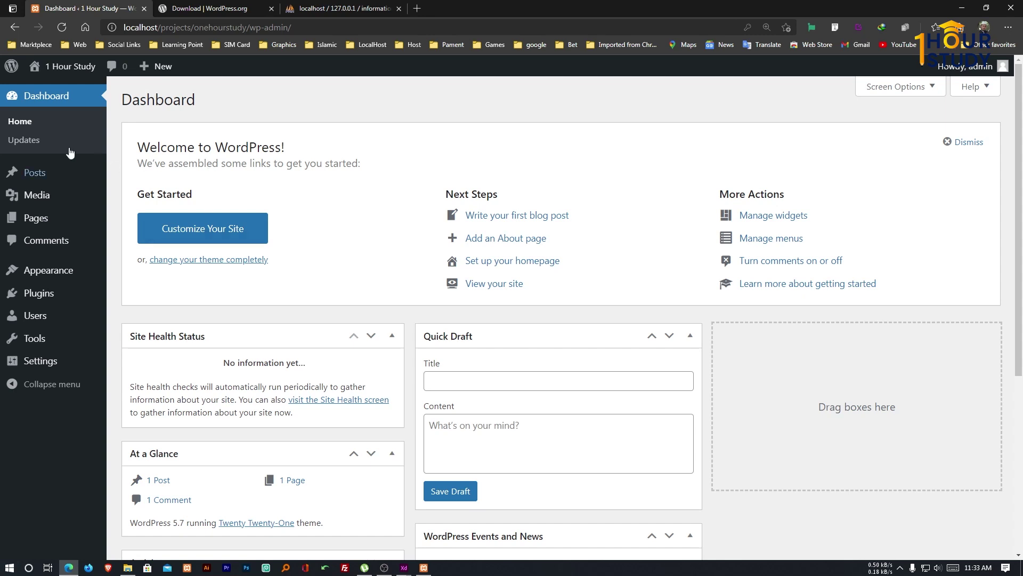
Bring up the context menu for Visit Site under the 1 Hour Study admin-bar menu.
mouse_move(55, 72)
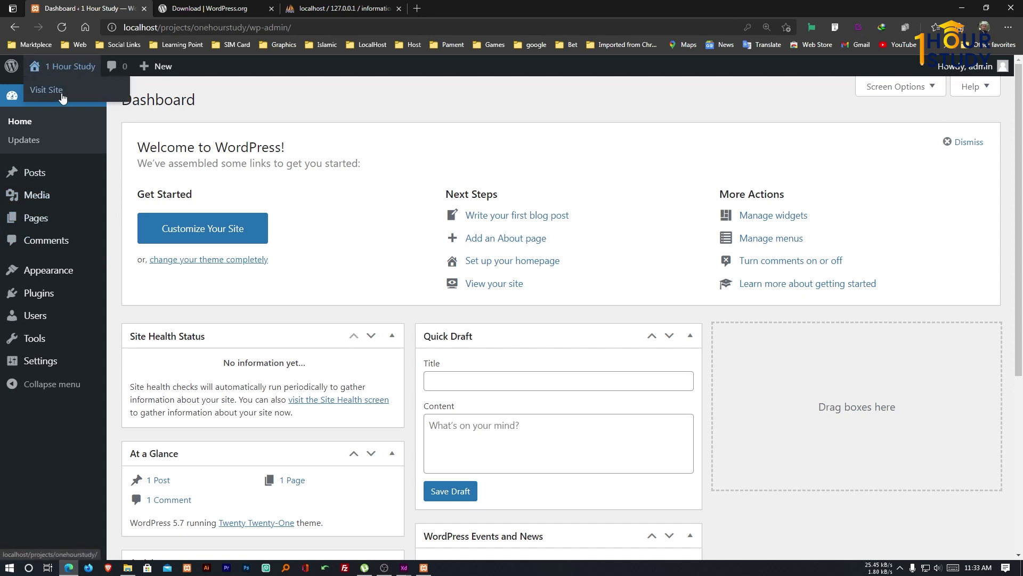
right_click(64, 90)
Open Visit Site in a new tab and view the Hello world! front page.
click(116, 98)
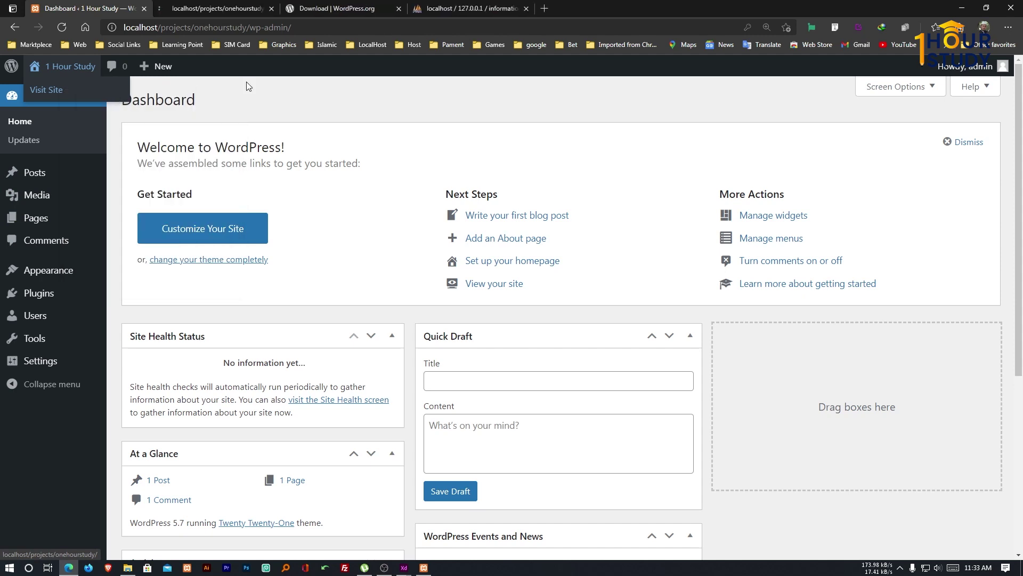
click(221, 9)
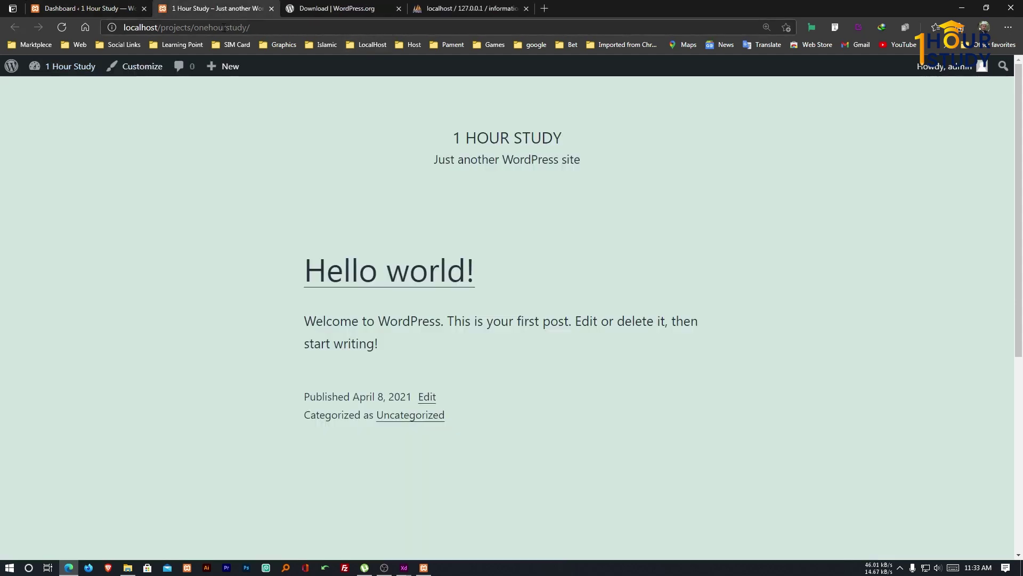
drag(168, 113, 641, 397)
click(470, 330)
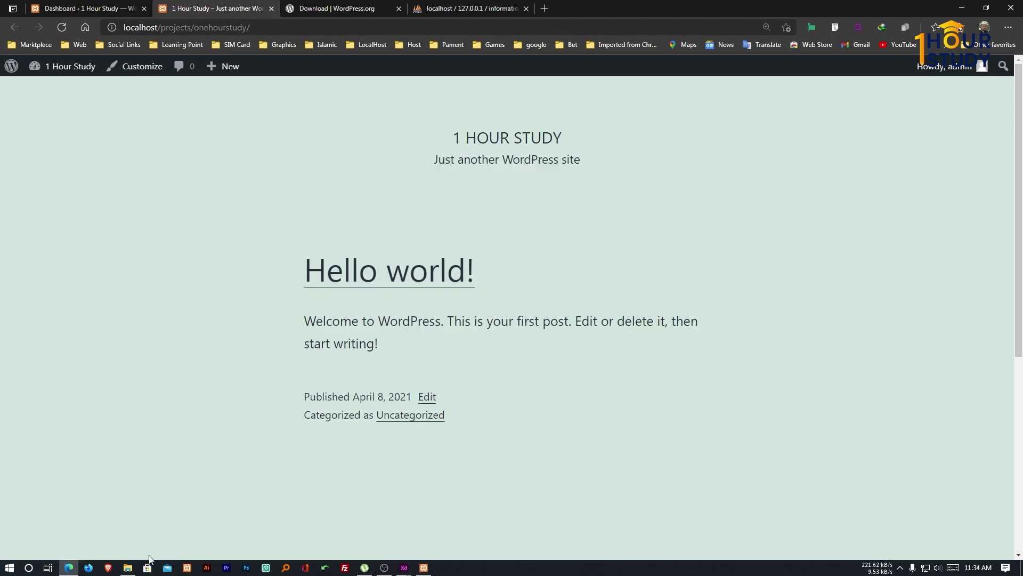
Open C:\xampp\htdocs\projects in File Explorer from the XAMPP Control Panel.
click(423, 568)
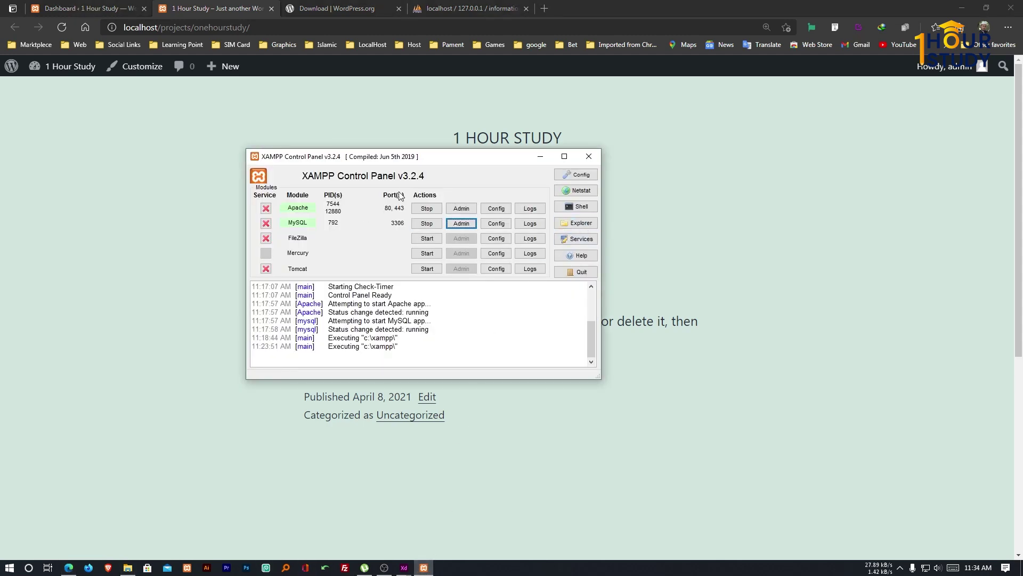
click(571, 226)
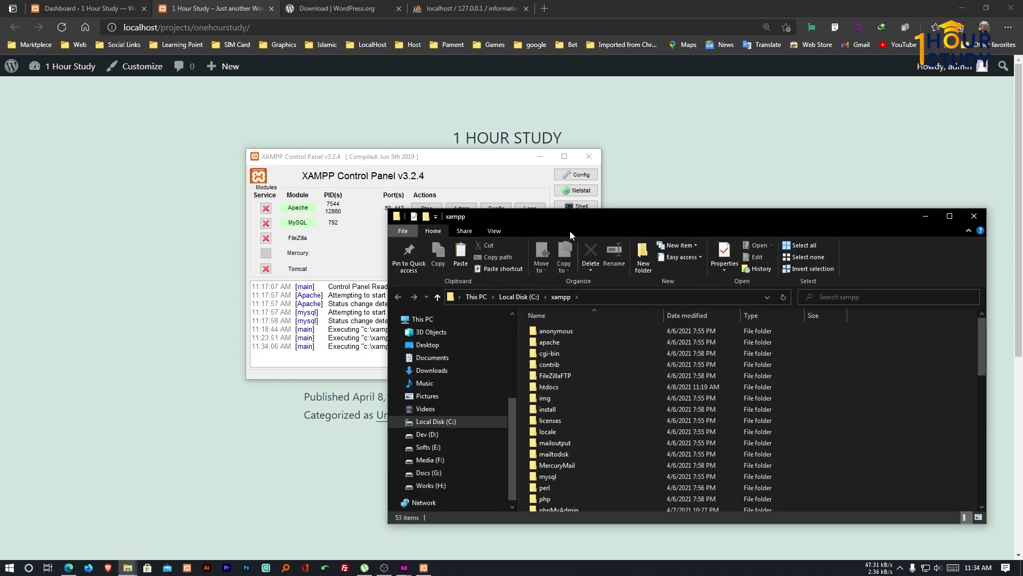
double_click(551, 388)
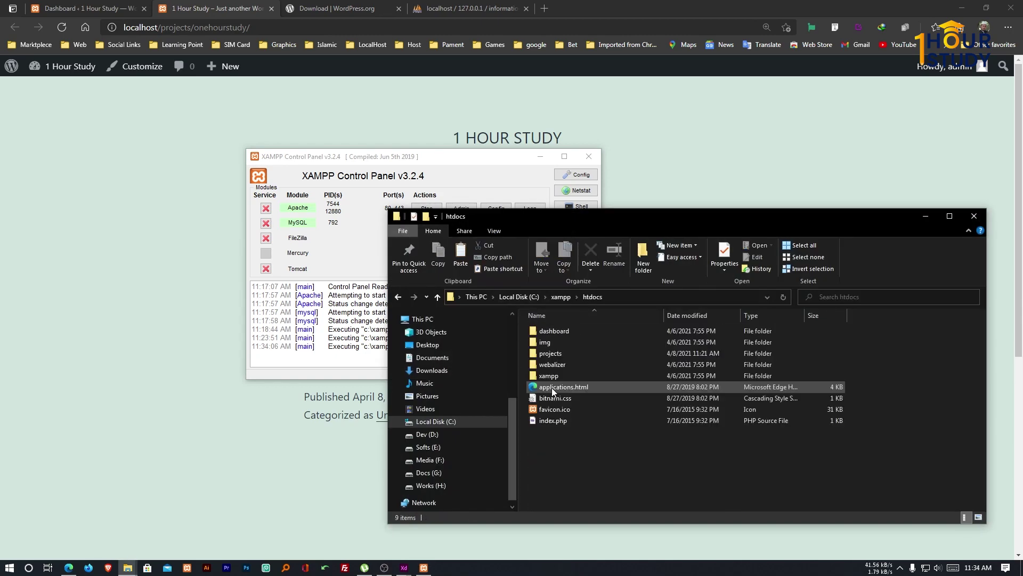
double_click(569, 353)
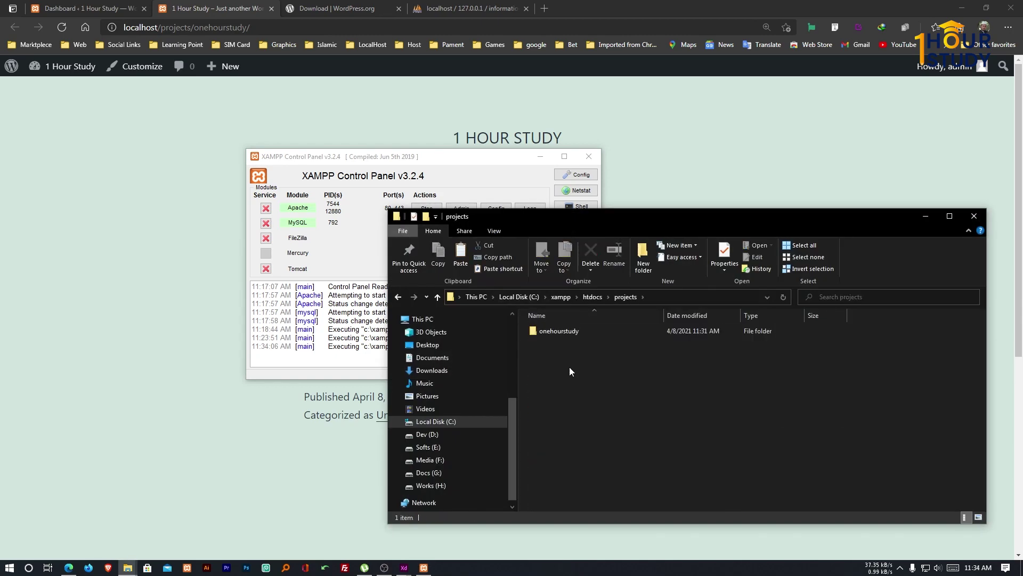
Create a new folder named book in projects and open it.
right_click(568, 367)
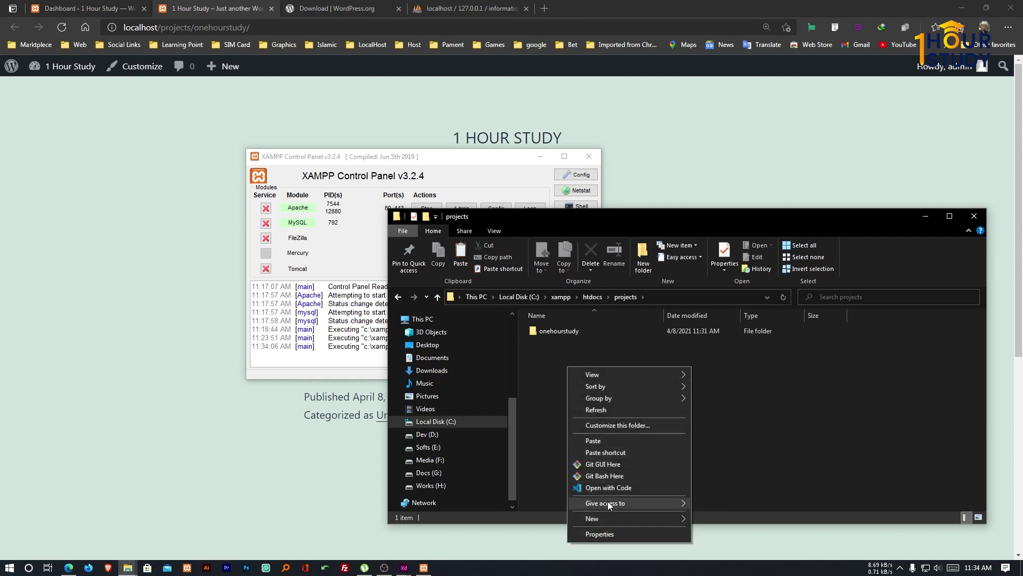
mouse_move(607, 517)
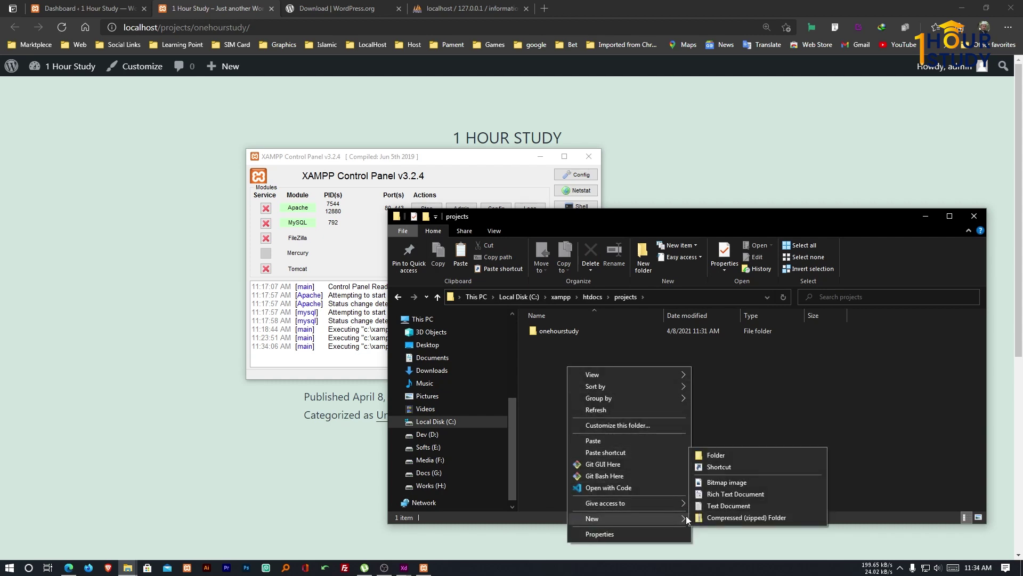
click(722, 455)
text(book)
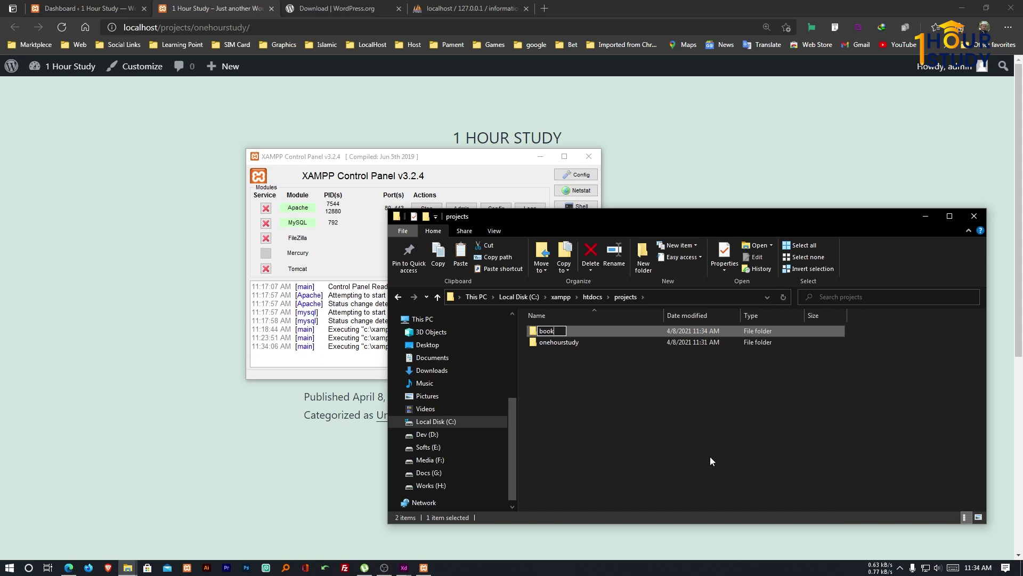
key(Return)
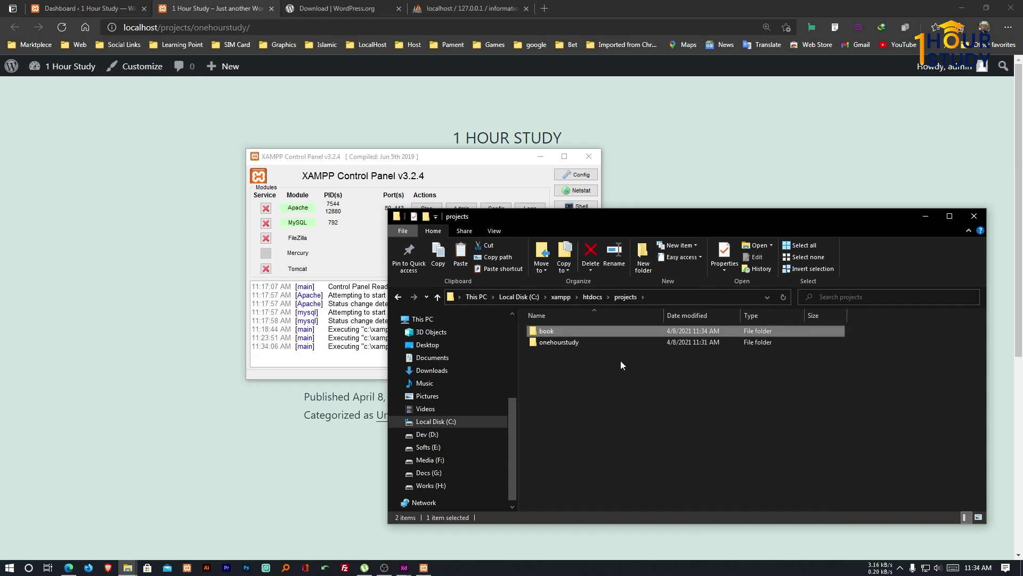
double_click(628, 331)
drag(661, 219, 632, 154)
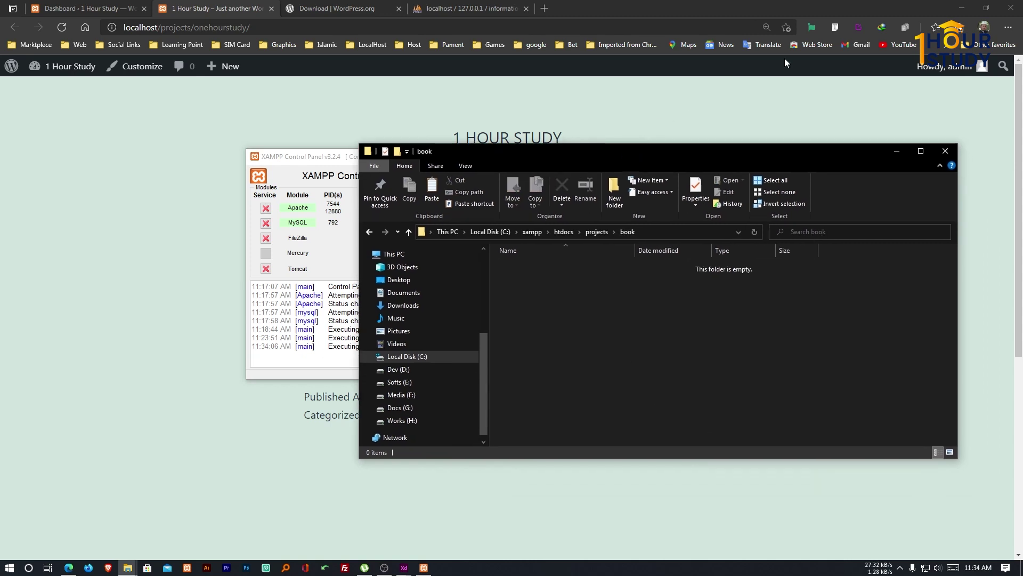
click(962, 6)
Copy all files from the wordpress folder inside wordpress-5.7.zip.
double_click(140, 313)
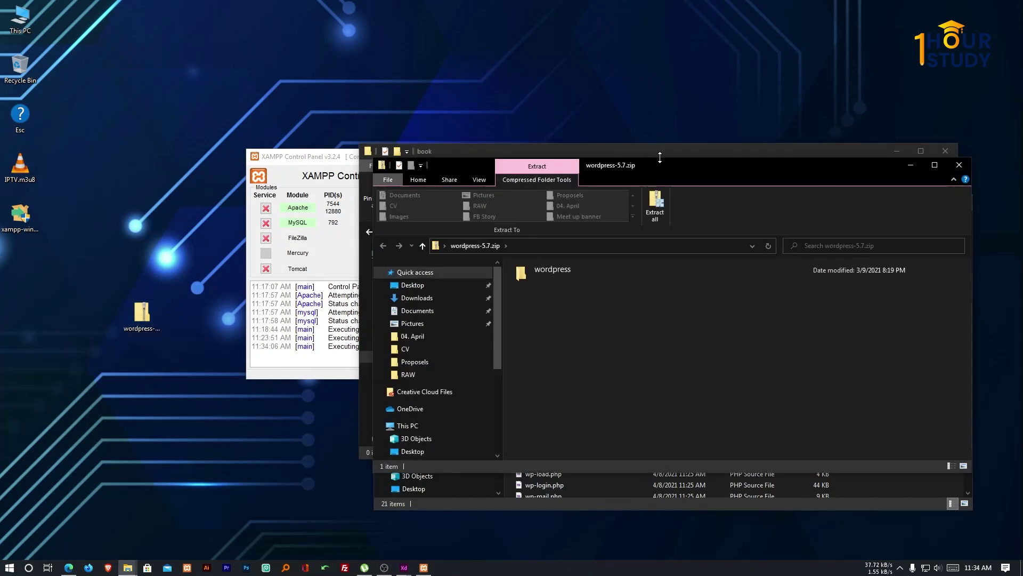
drag(730, 169, 416, 178)
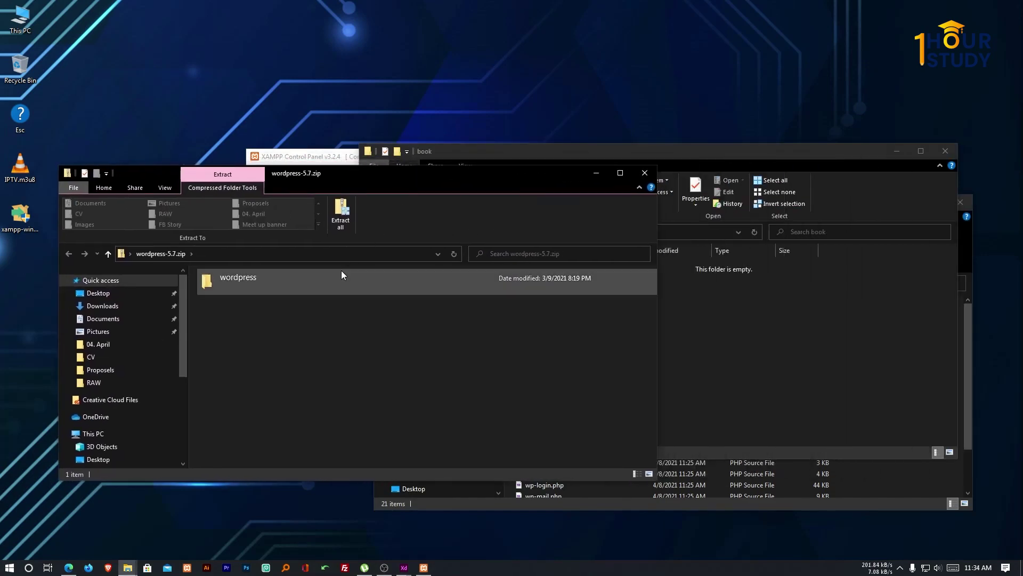
double_click(257, 272)
key(ctrl+a)
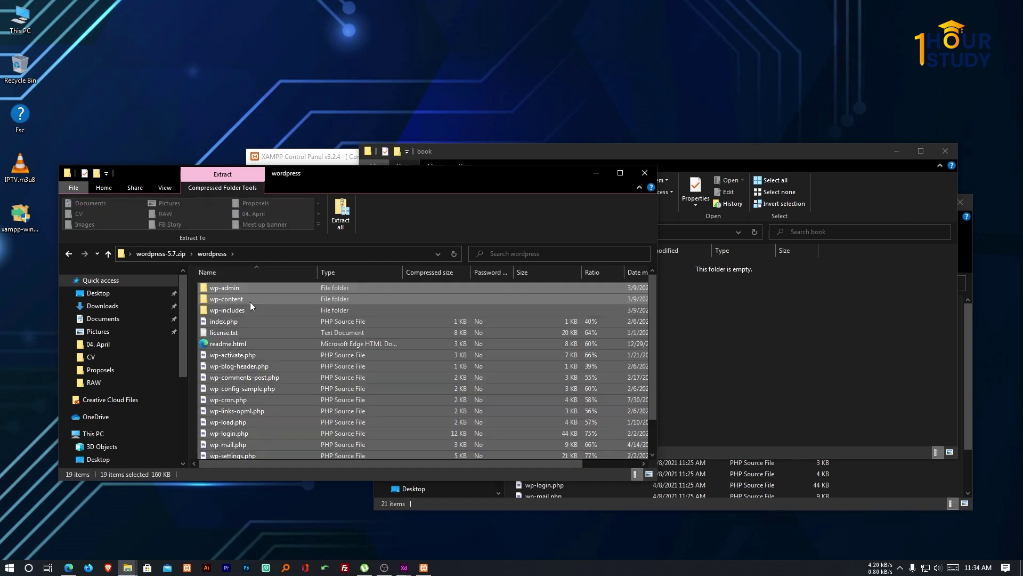
right_click(234, 288)
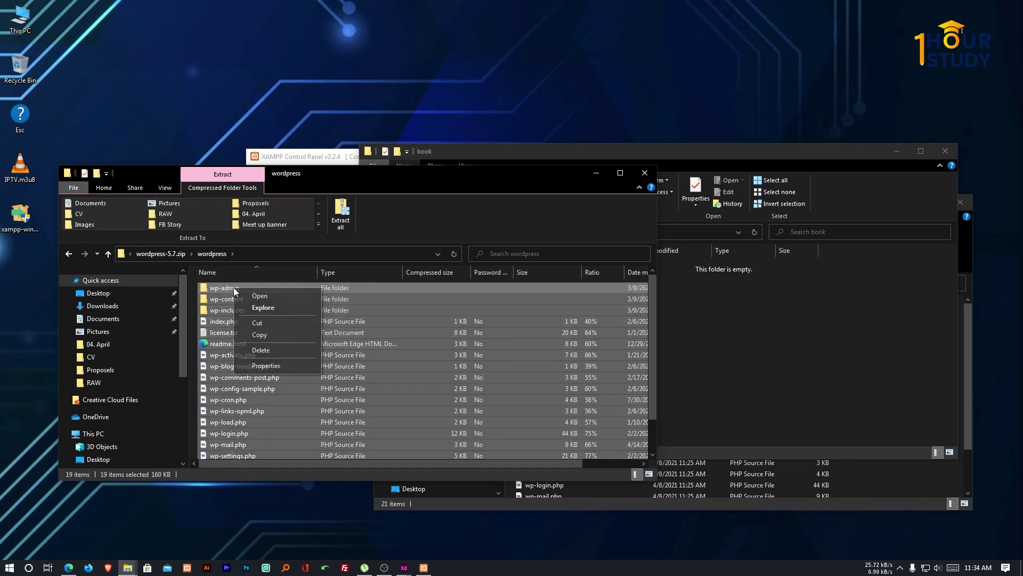
click(274, 331)
Paste the copied WordPress files into the book folder.
click(684, 336)
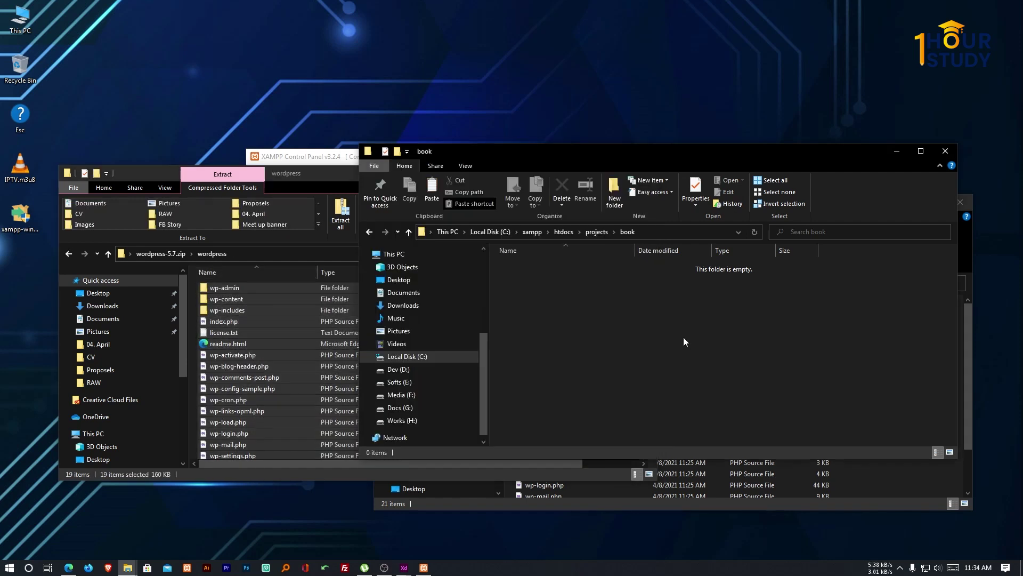
right_click(683, 337)
click(725, 411)
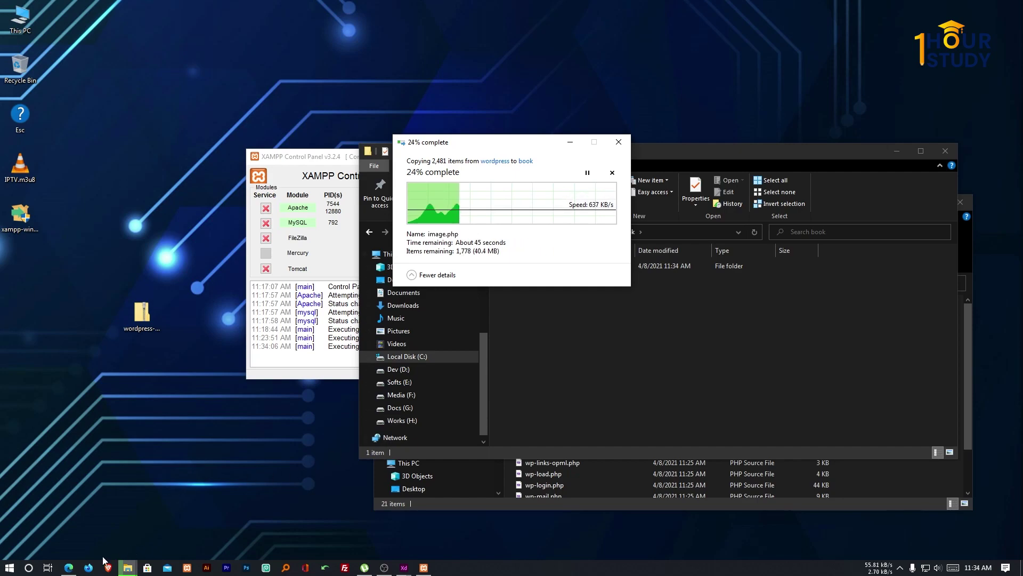
click(69, 567)
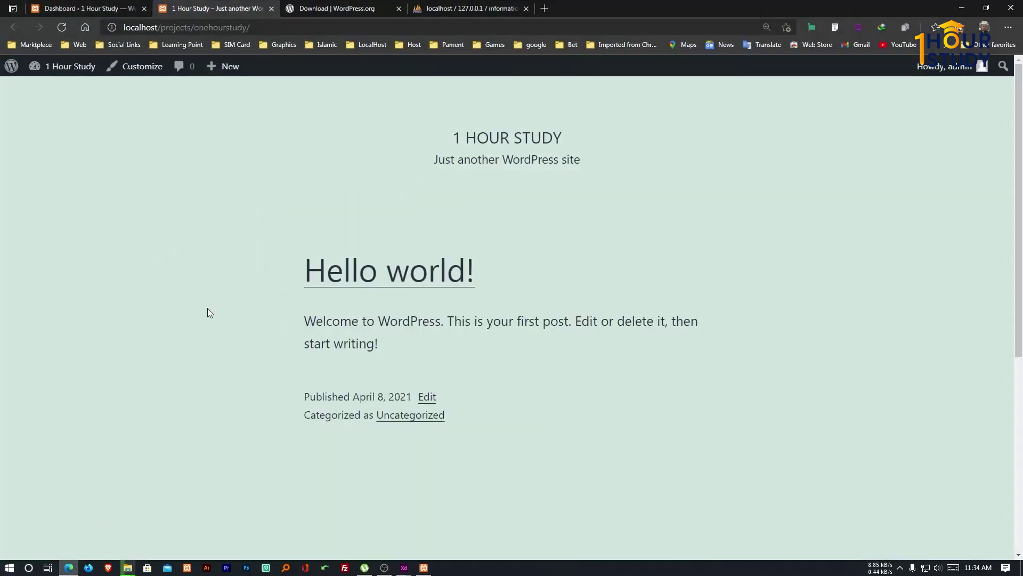
Open phpMyAdmin from XAMPP's MySQL Admin and create a database named book.
click(464, 8)
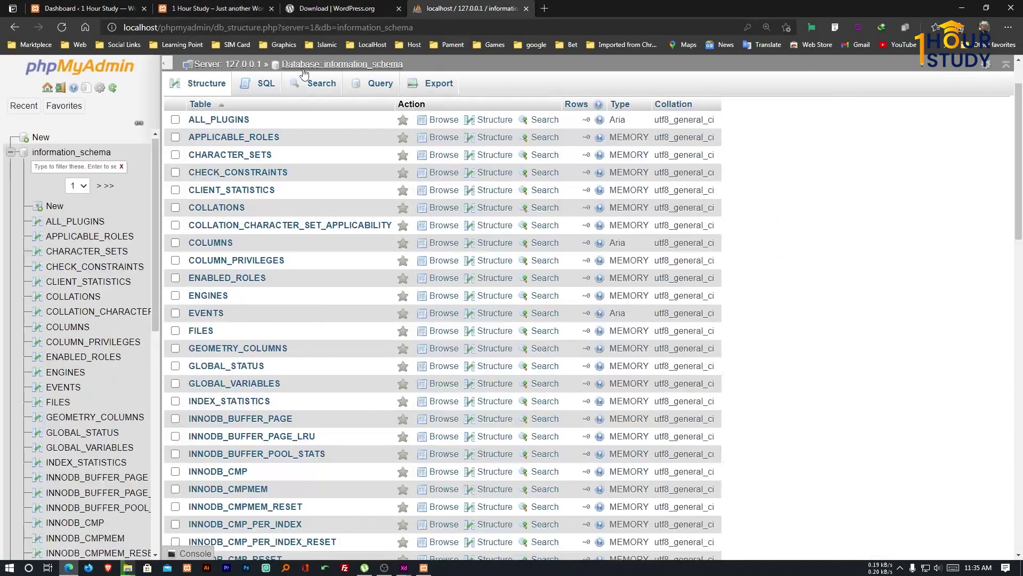
click(111, 72)
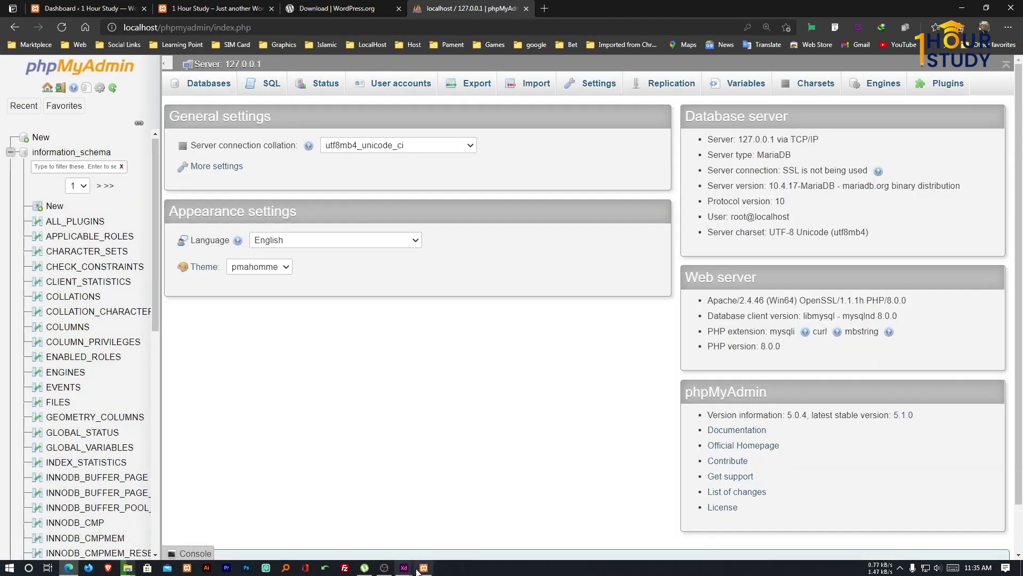
click(425, 567)
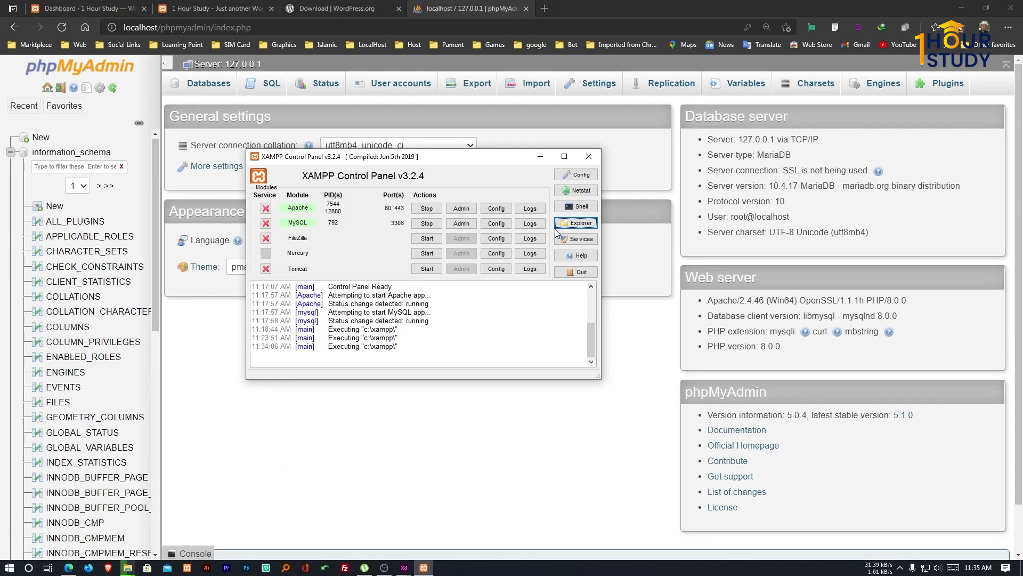
click(459, 224)
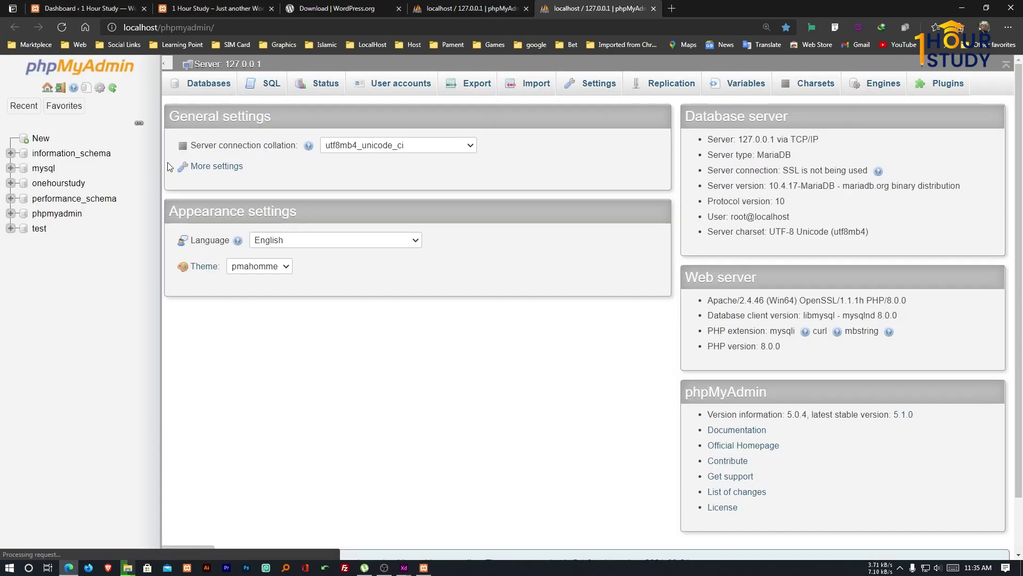
click(209, 88)
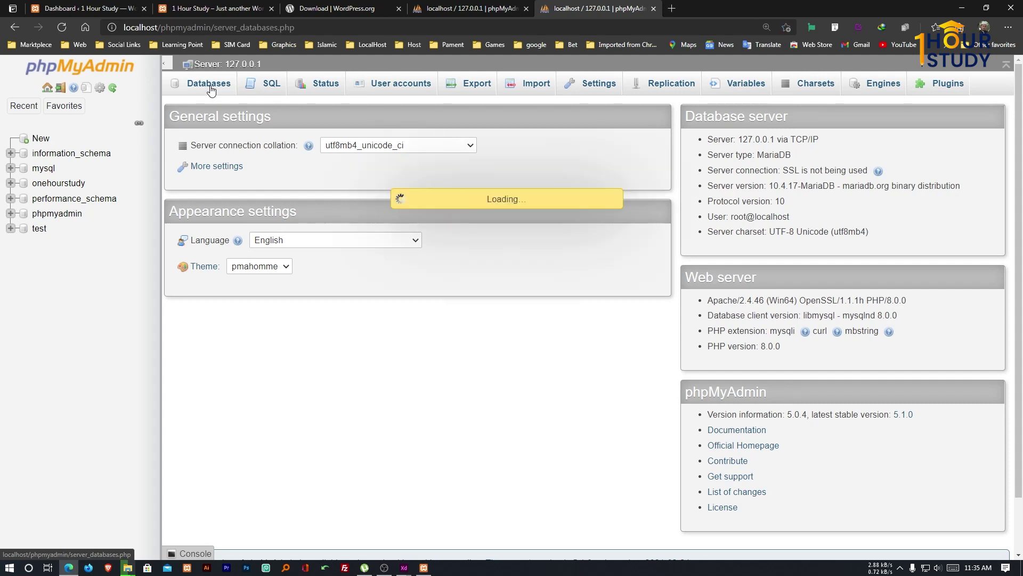
click(229, 179)
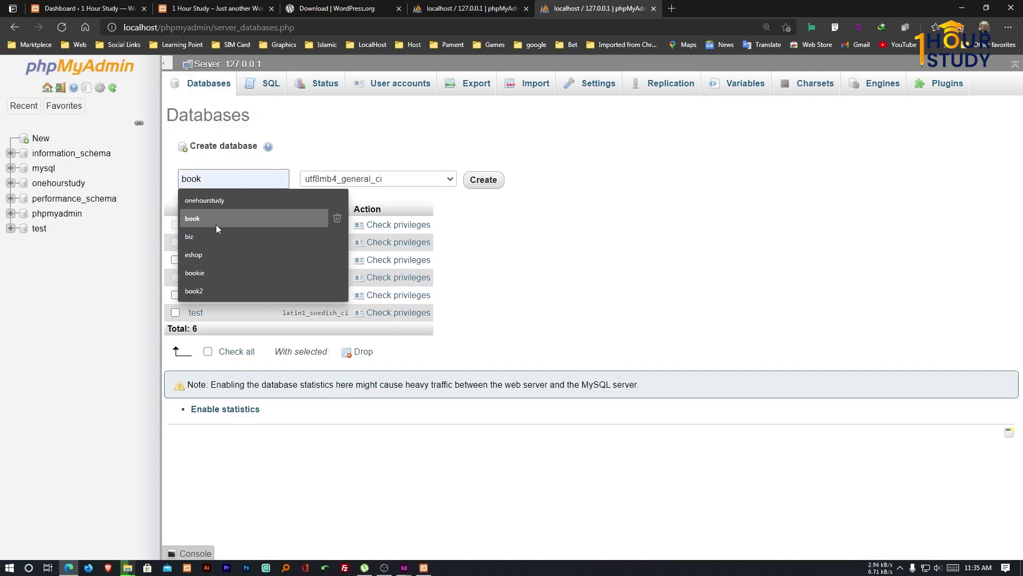
click(216, 225)
click(483, 184)
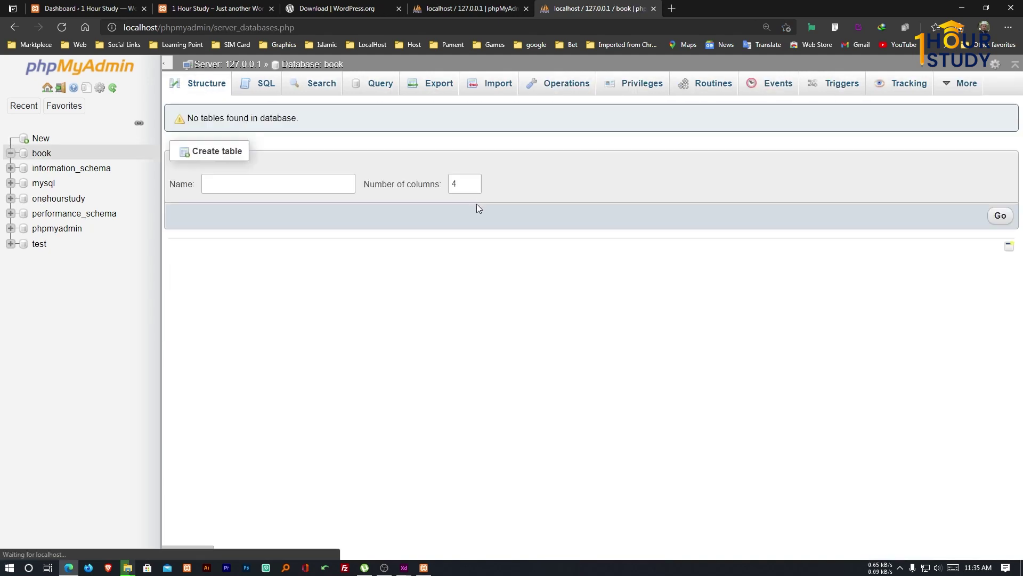
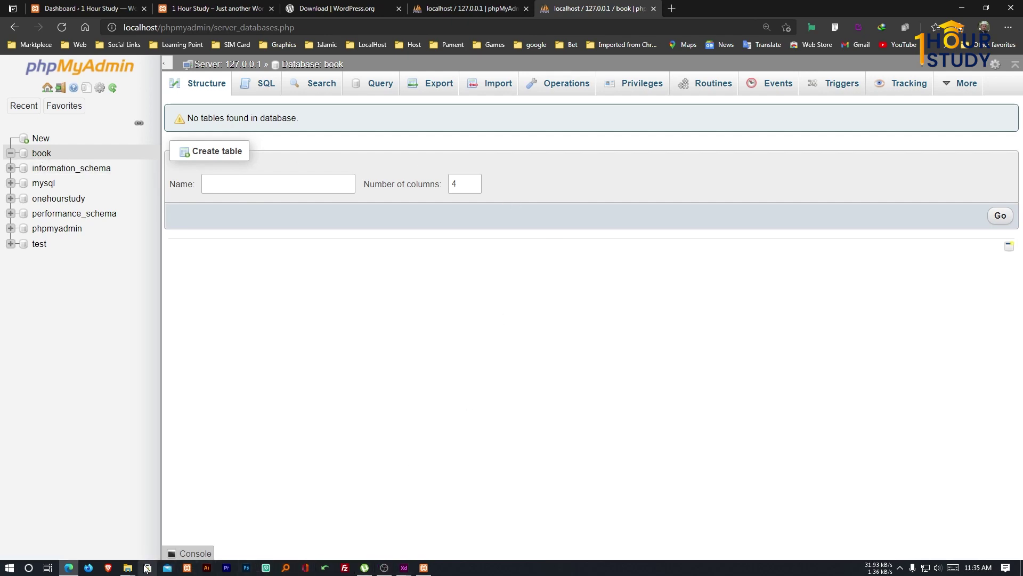
Bring up the book project folder window, then return to the phpMyAdmin page in Edge.
mouse_move(127, 567)
click(213, 532)
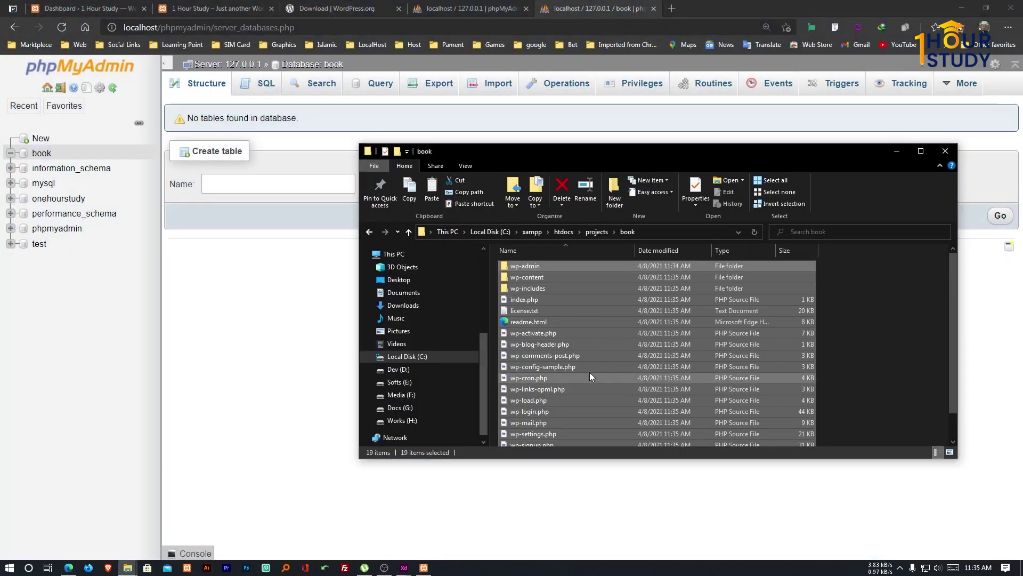
click(660, 15)
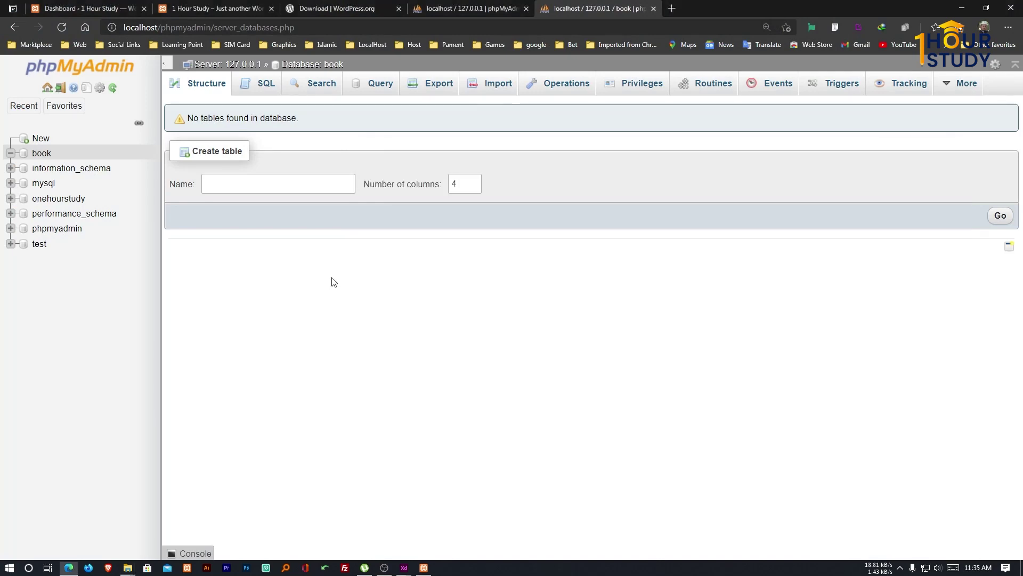
Load localhost/projects in a new tab and open the book/ folder to start WordPress setup.
click(670, 11)
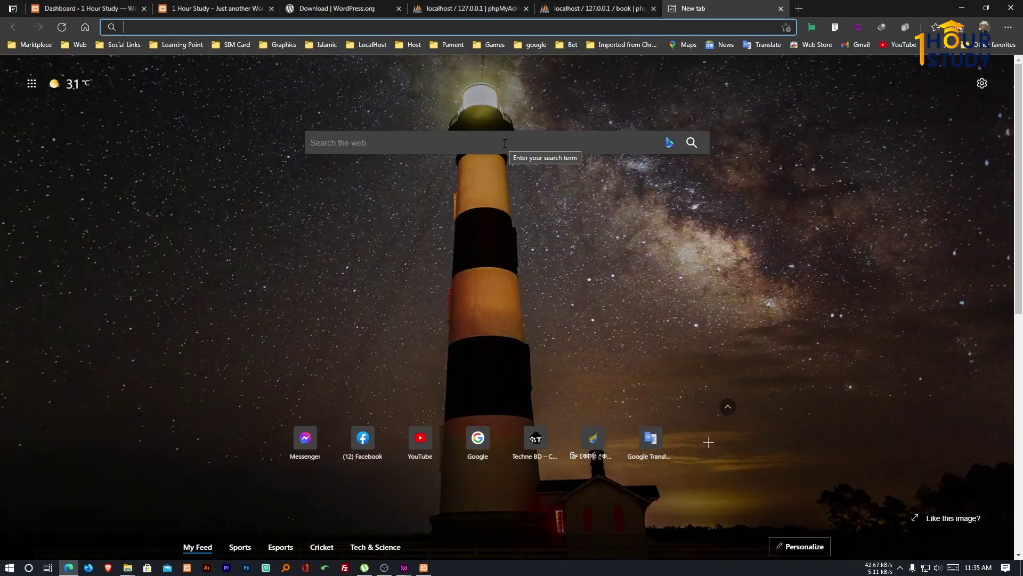
text(localhost/)
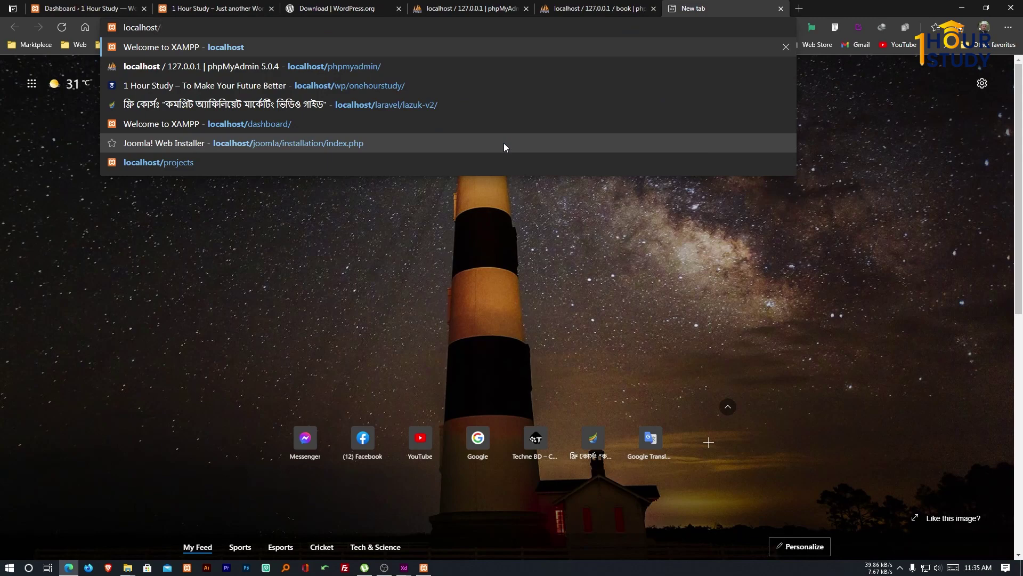
text(projects)
key(Return)
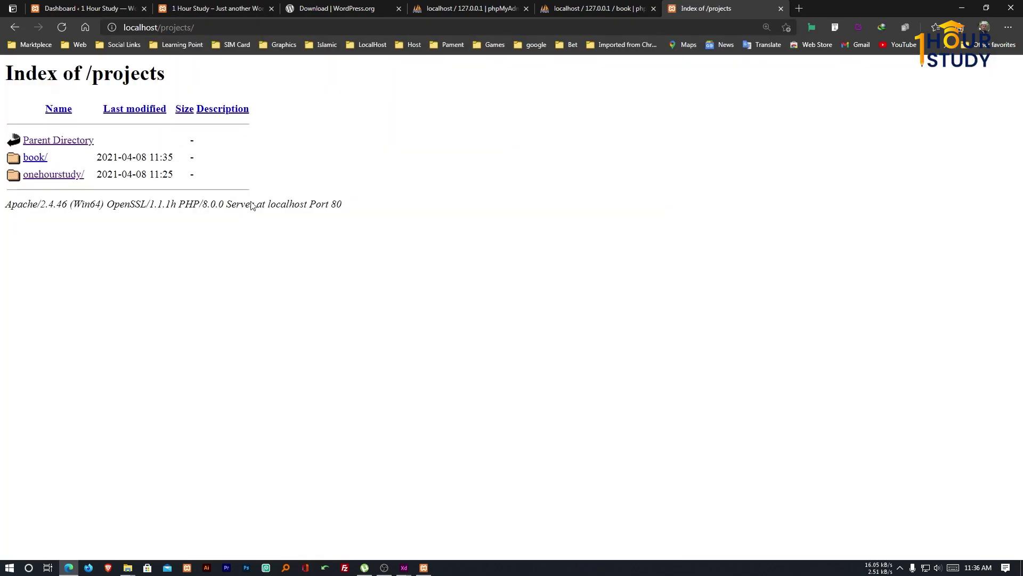
click(35, 162)
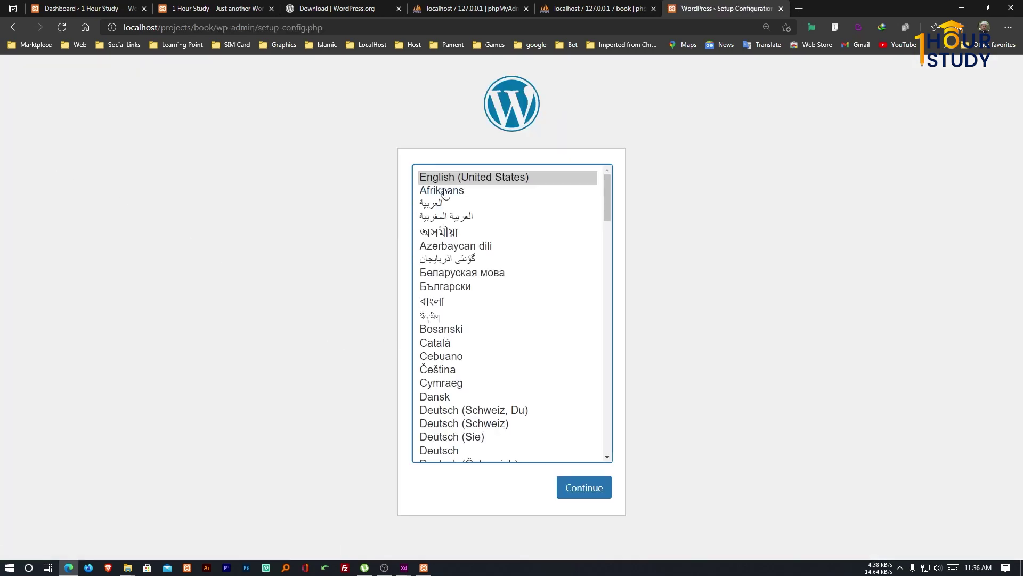
Continue with English (United States) and pass the welcome page to reach the database details form.
click(586, 487)
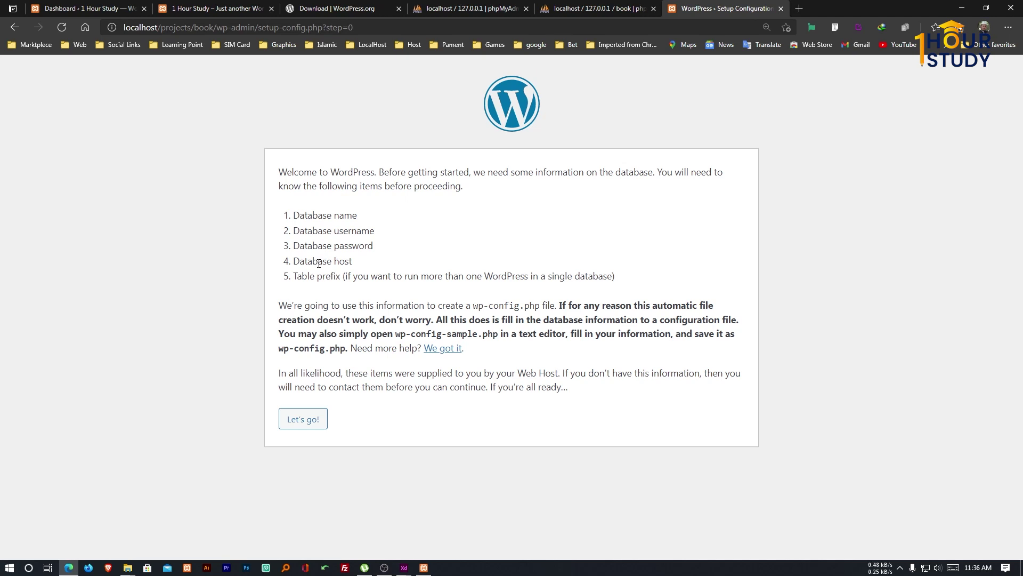
drag(320, 262, 341, 276)
click(341, 277)
click(313, 421)
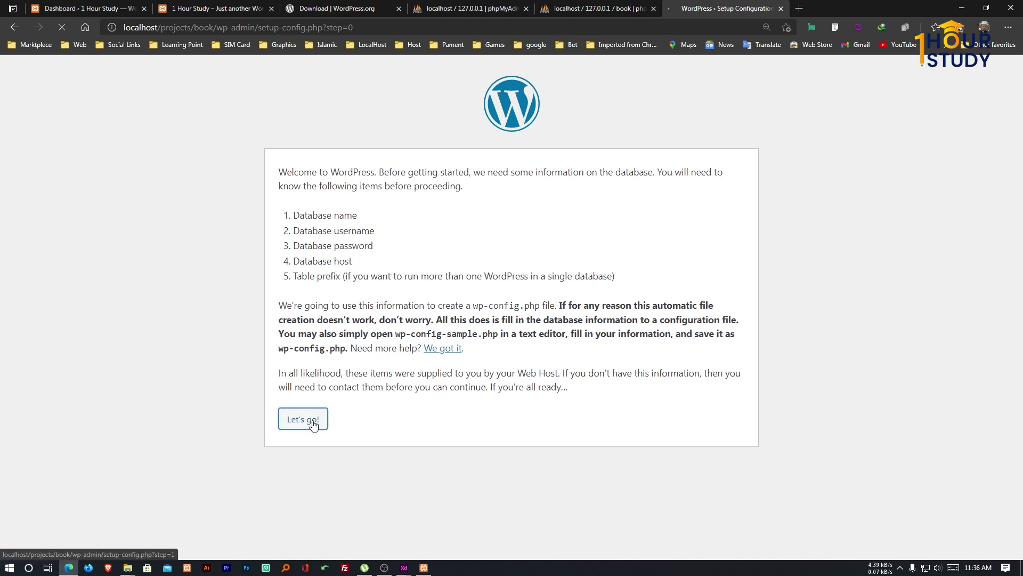
drag(437, 206, 372, 220)
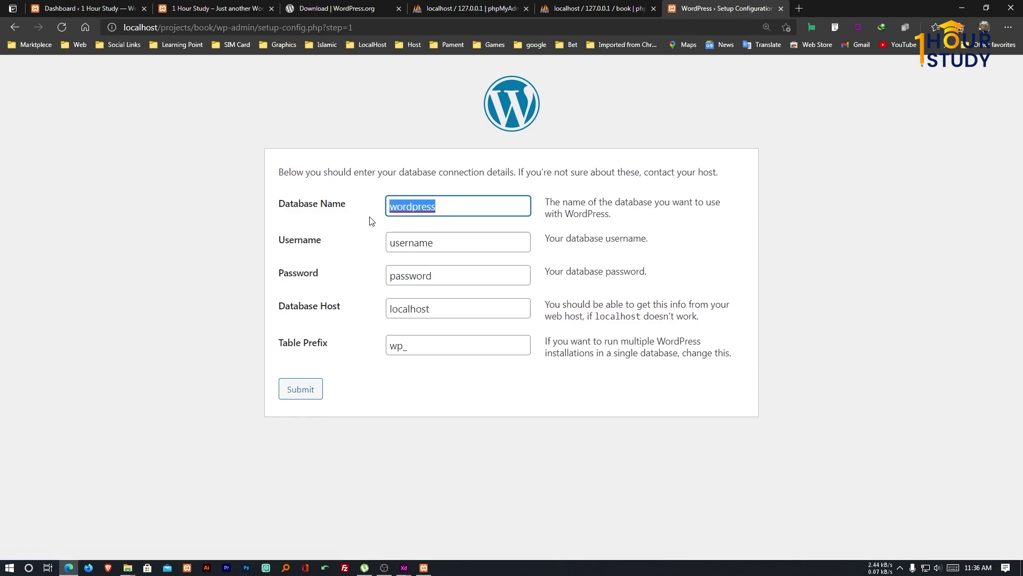
Enter book as the database name, the saved database username, and the database password.
text(book)
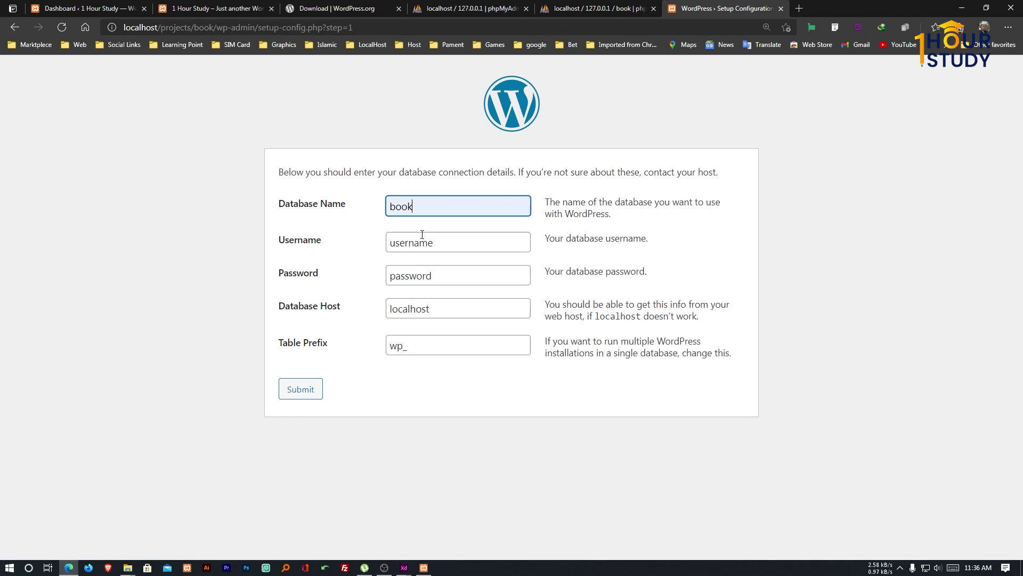
key(Tab)
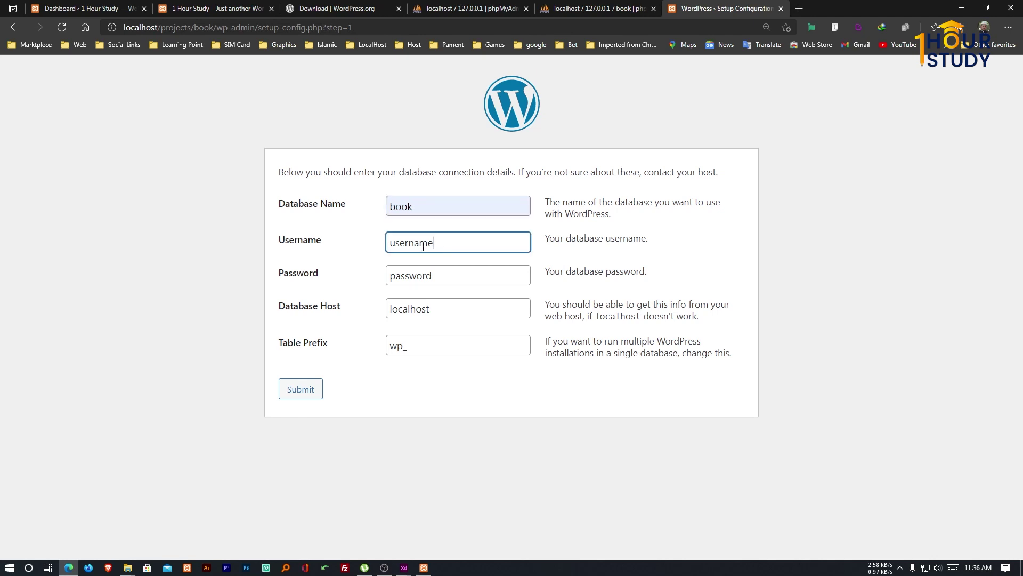
key(BackSpace)
text(onehourstudy)
click(408, 282)
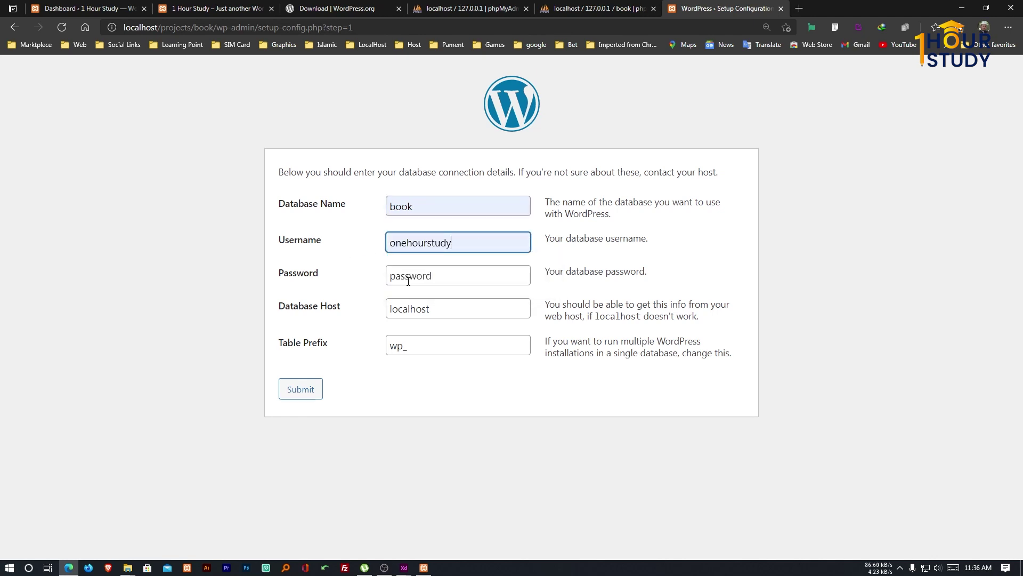
double_click(431, 279)
text(12)
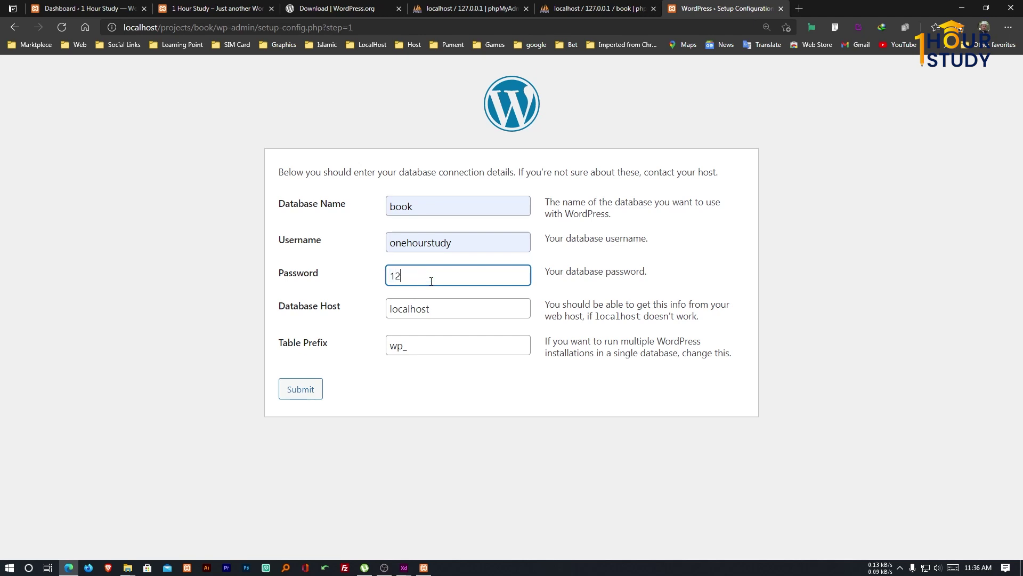
text(3456)
Keep localhost as host, change the table prefix to book_, and submit the form.
click(442, 303)
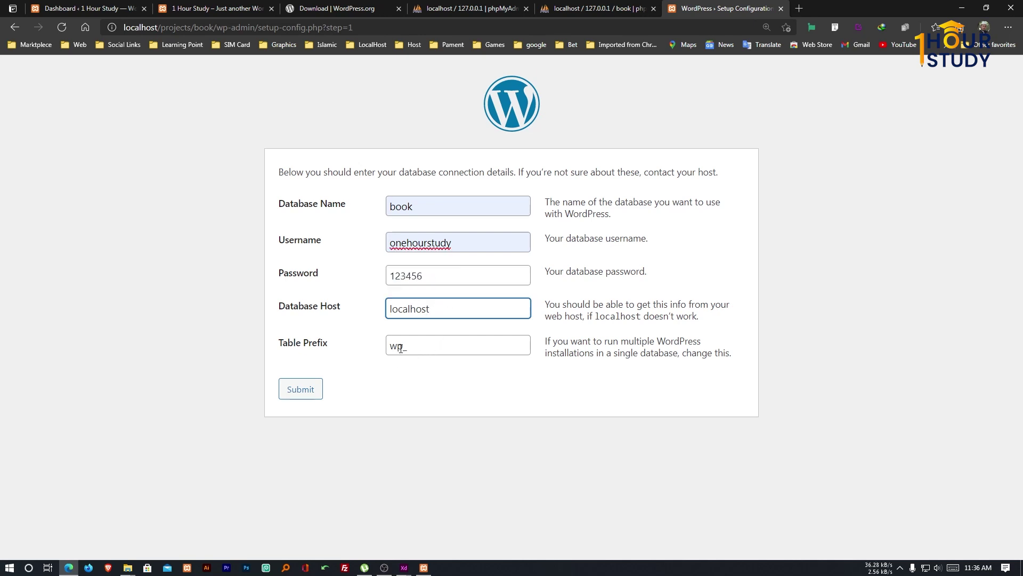
drag(400, 348, 378, 352)
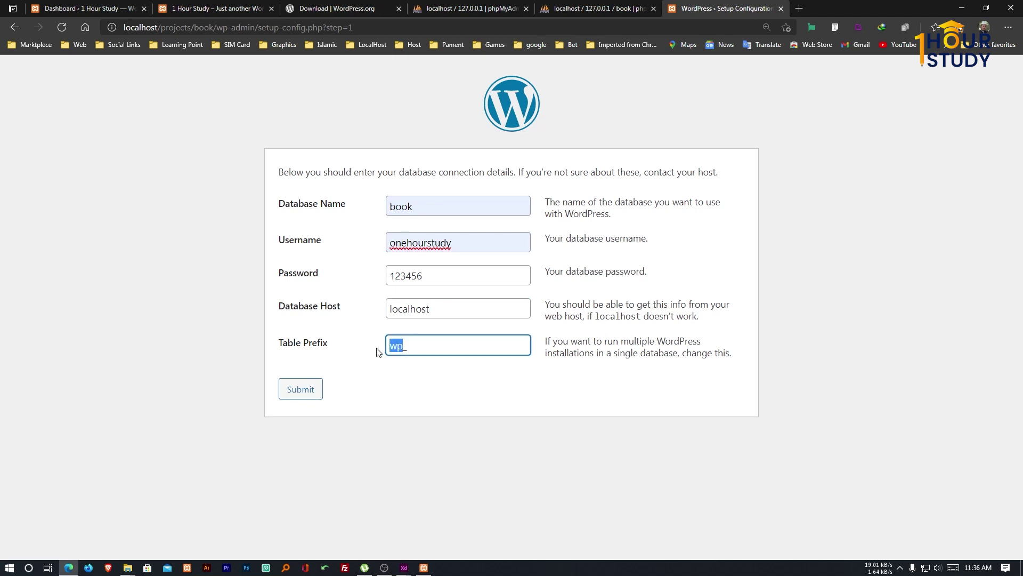
text(book_)
click(303, 388)
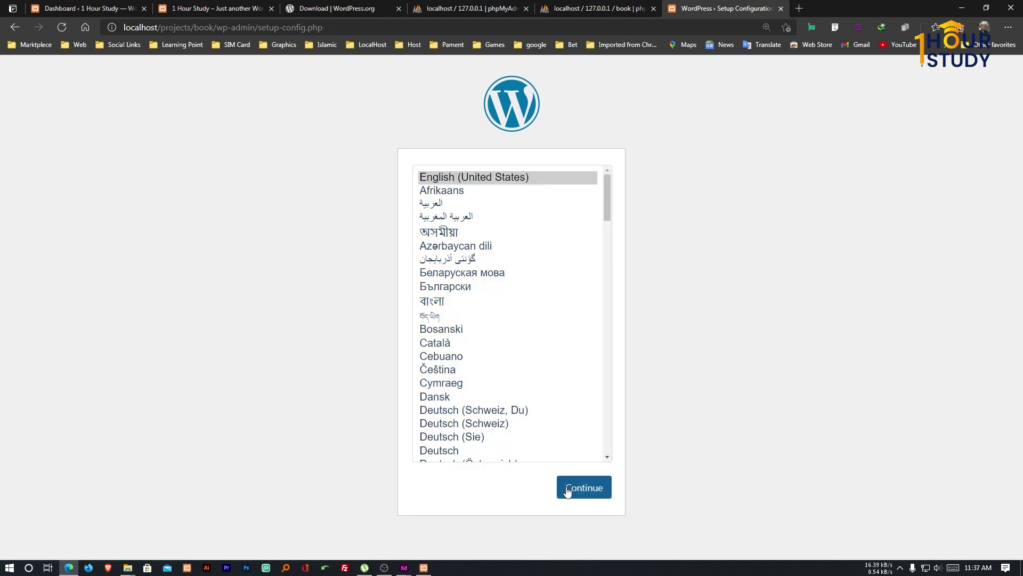
Continue past the language and welcome pages again and set the database name to book.
click(567, 491)
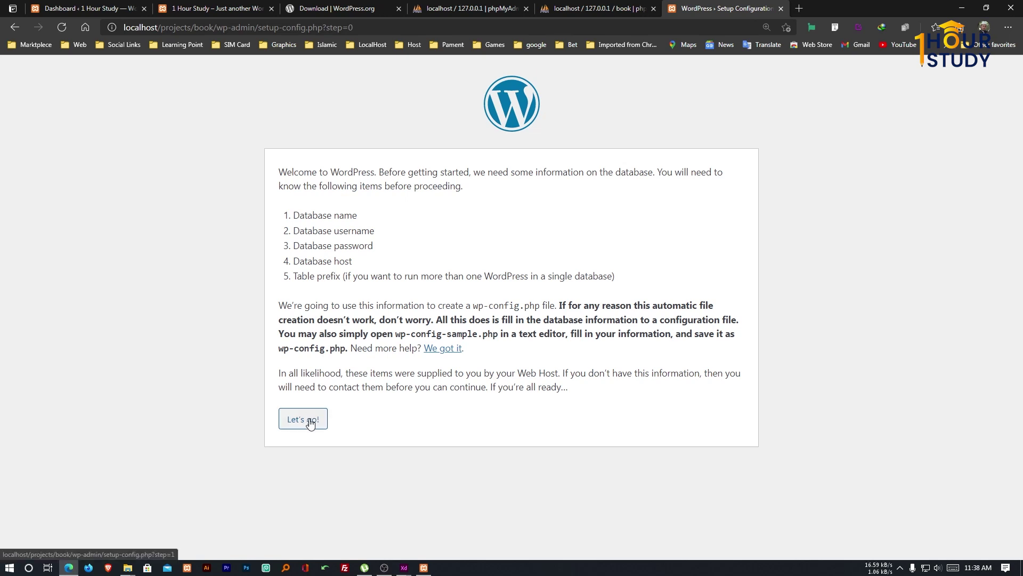
click(311, 423)
drag(437, 206, 376, 212)
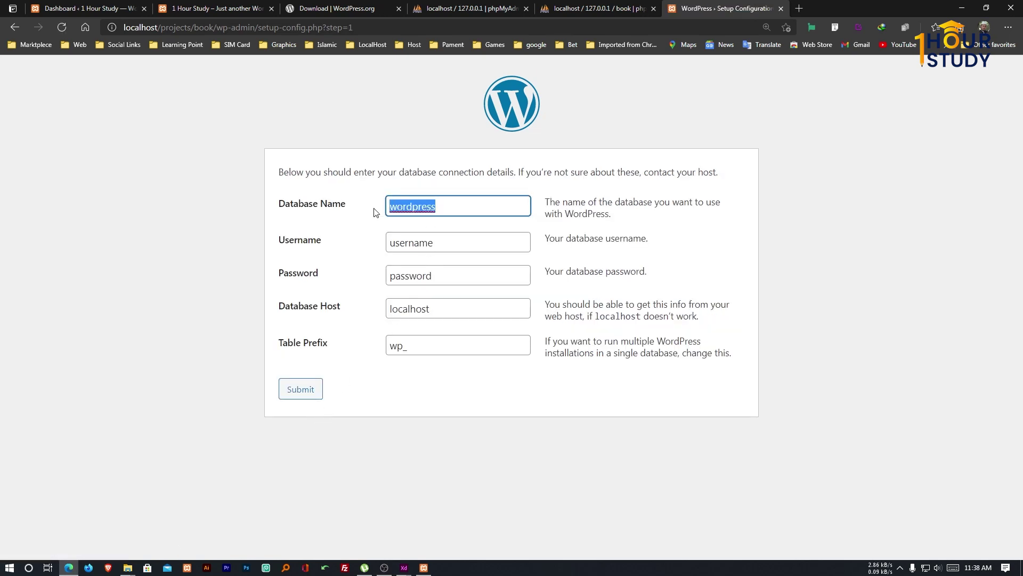
text(bookie)
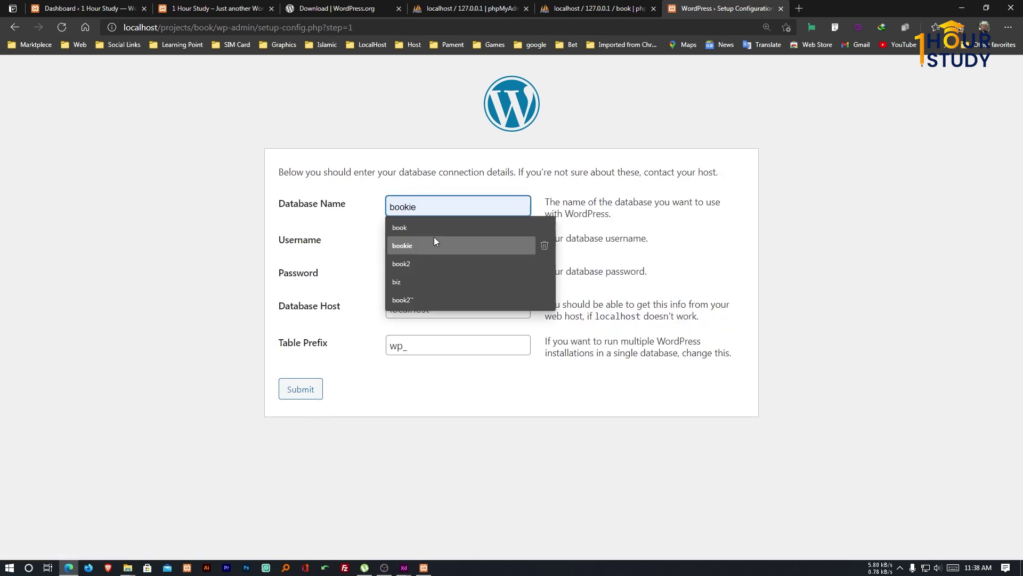
click(430, 236)
Fill in the saved database username and the database password.
drag(432, 243, 387, 248)
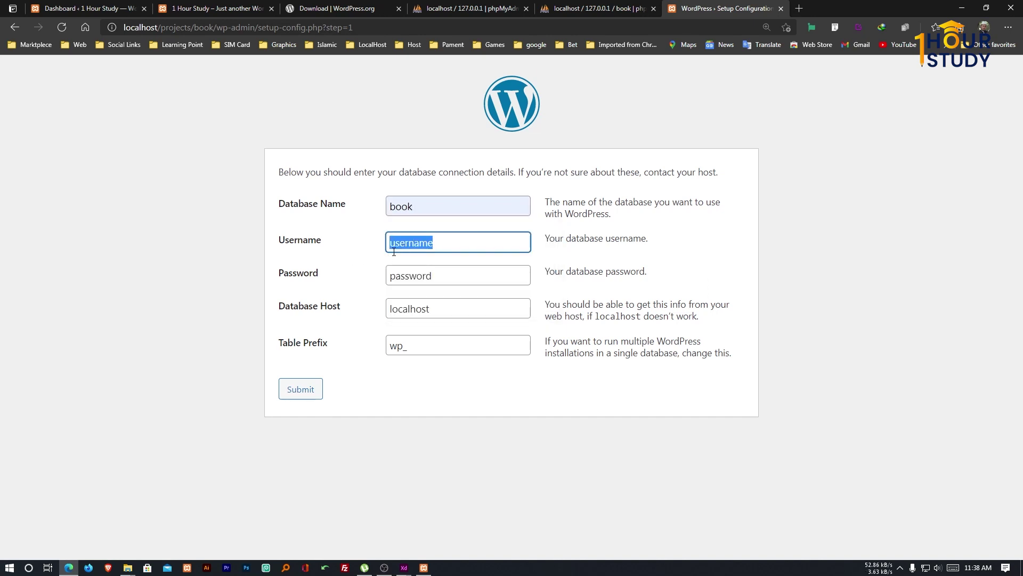
key(BackSpace)
click(416, 277)
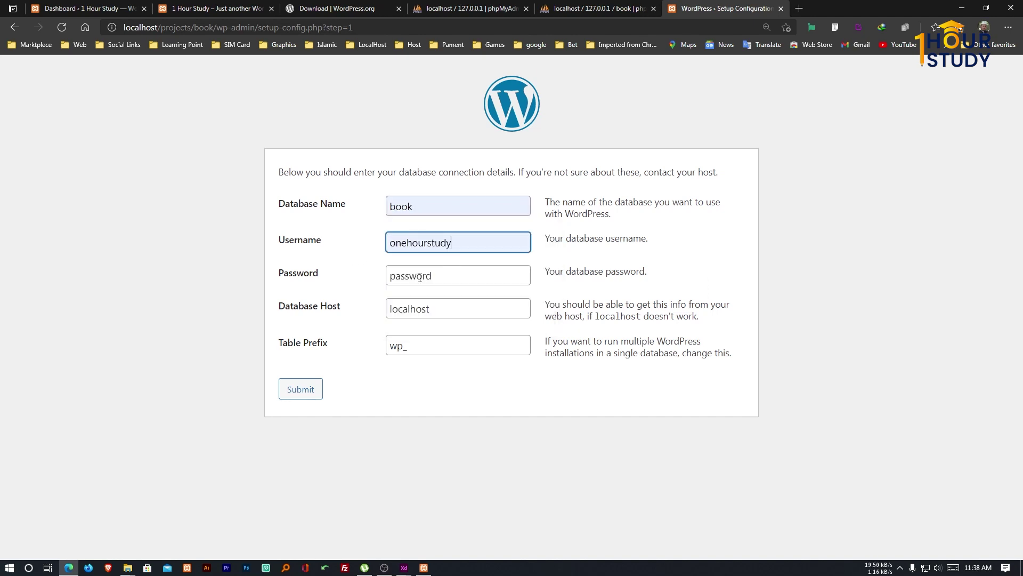
key(Tab)
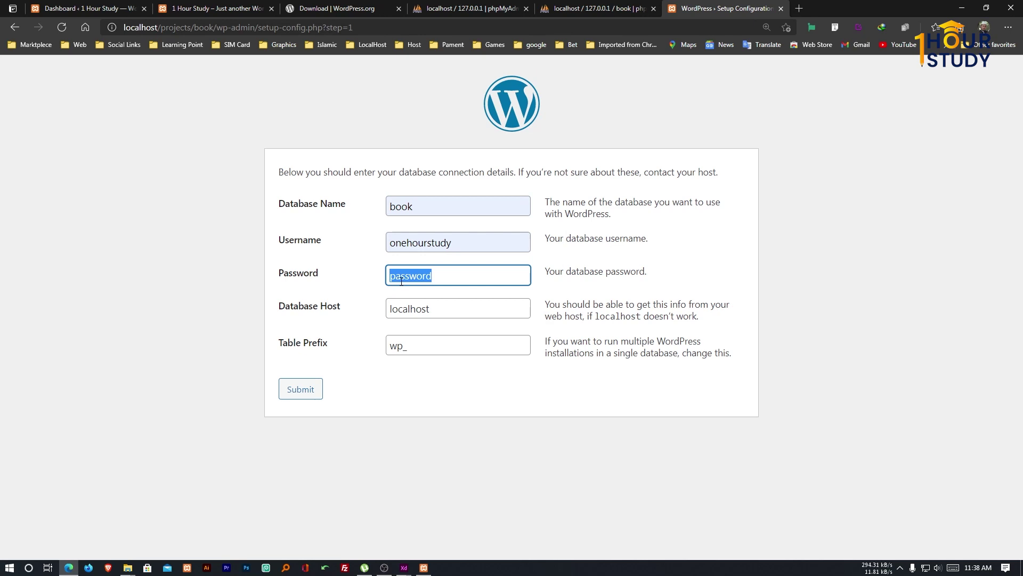
text(123456)
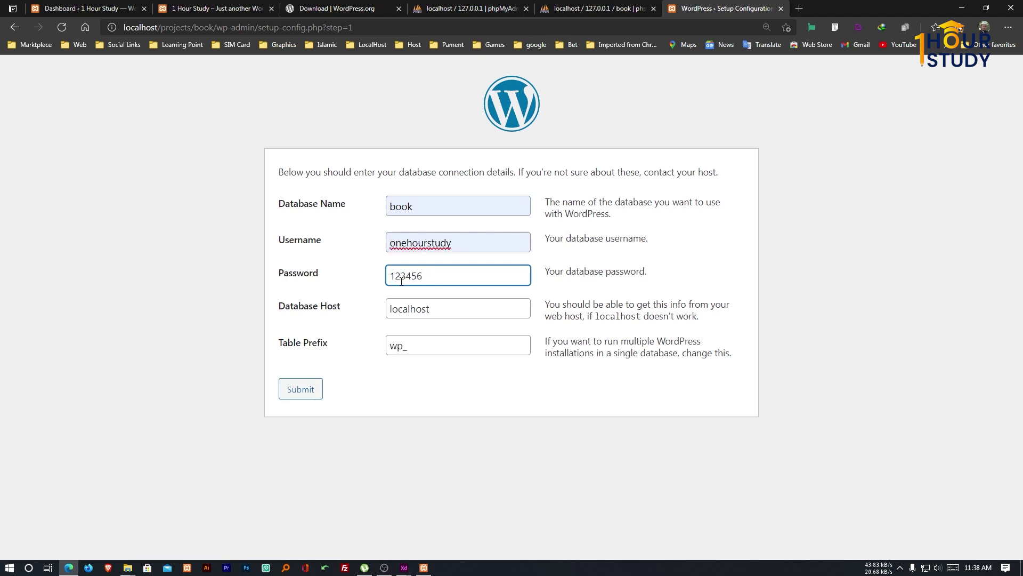
Change the table prefix from wp_ to book_ and resubmit the connection details.
drag(434, 308, 388, 299)
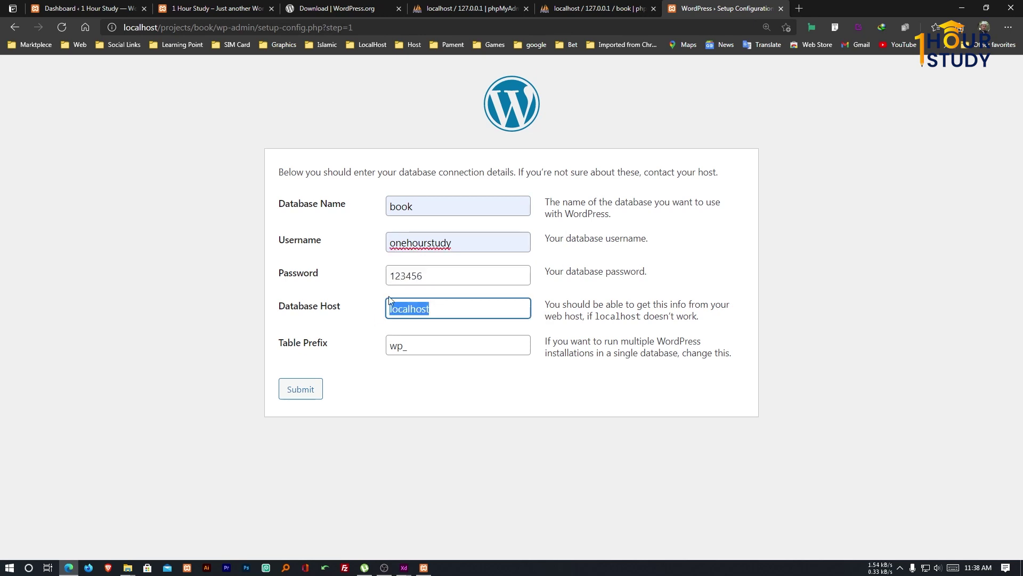
drag(403, 346, 381, 352)
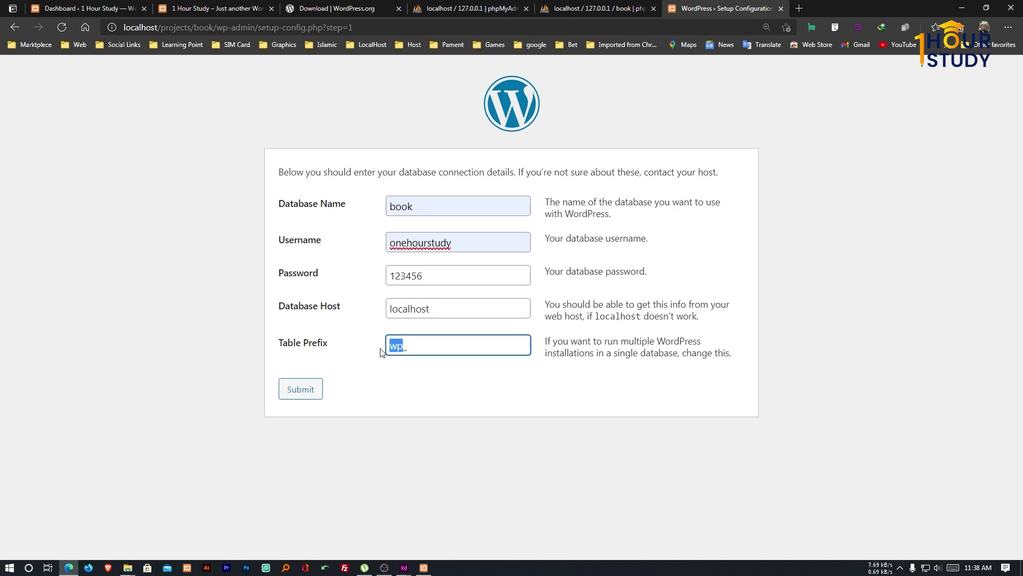
text(book_)
click(311, 395)
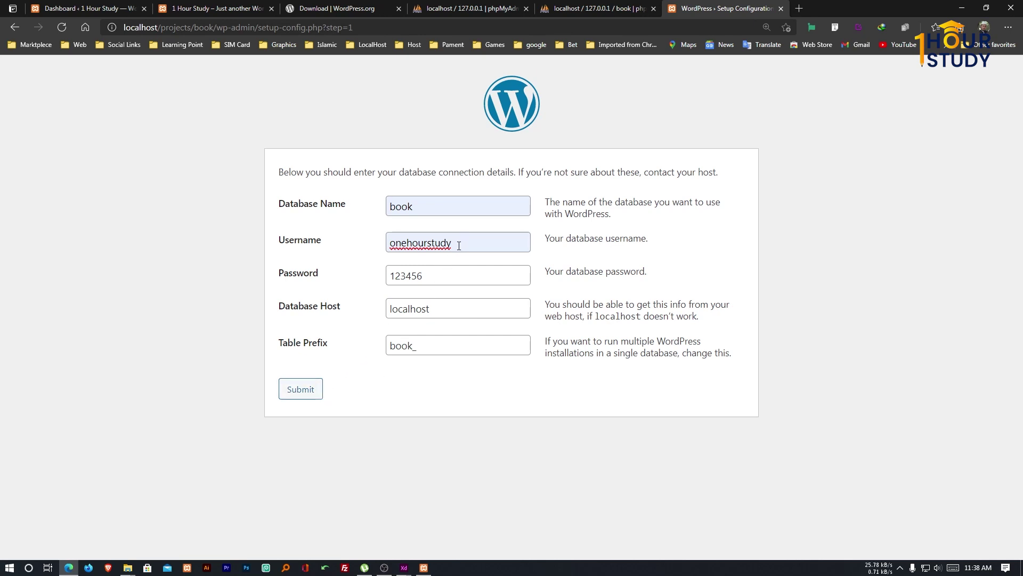
click(302, 390)
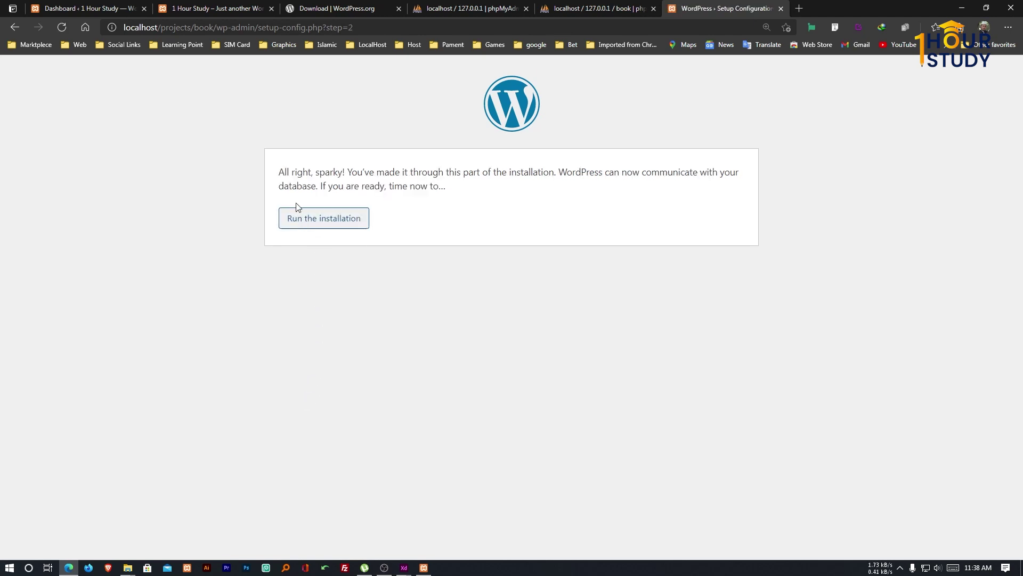
Run the WordPress installation to reach the site information form.
drag(282, 172, 433, 186)
click(445, 226)
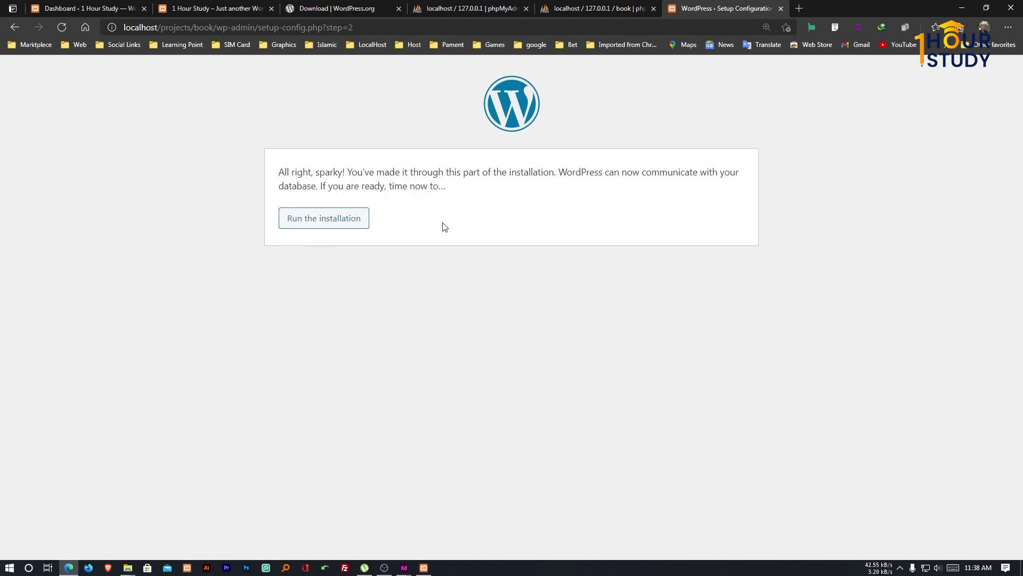
click(358, 225)
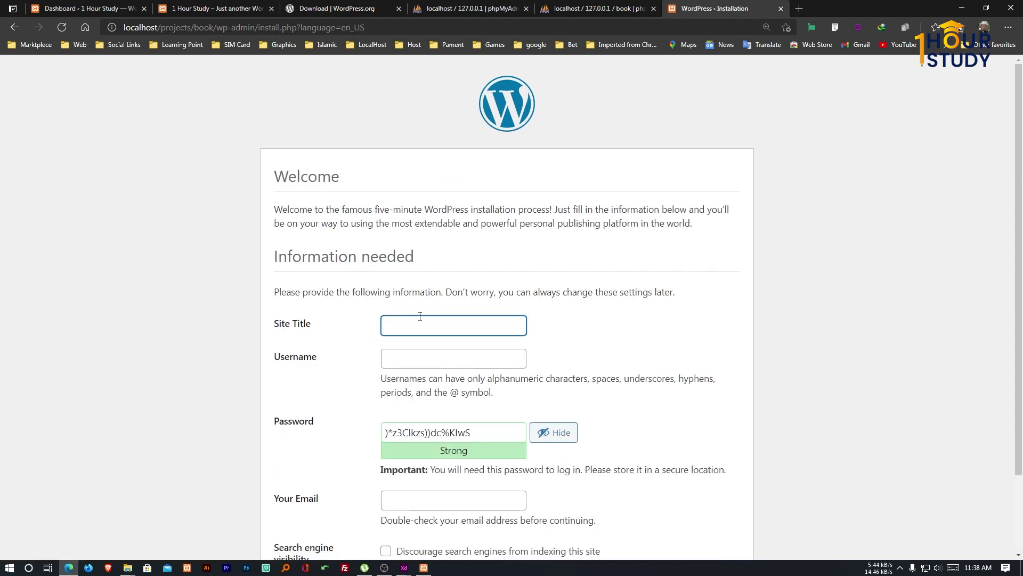
scroll(444, 316, down, 2)
Set site title Book, username admin, and a weak password with its use confirmed.
click(412, 229)
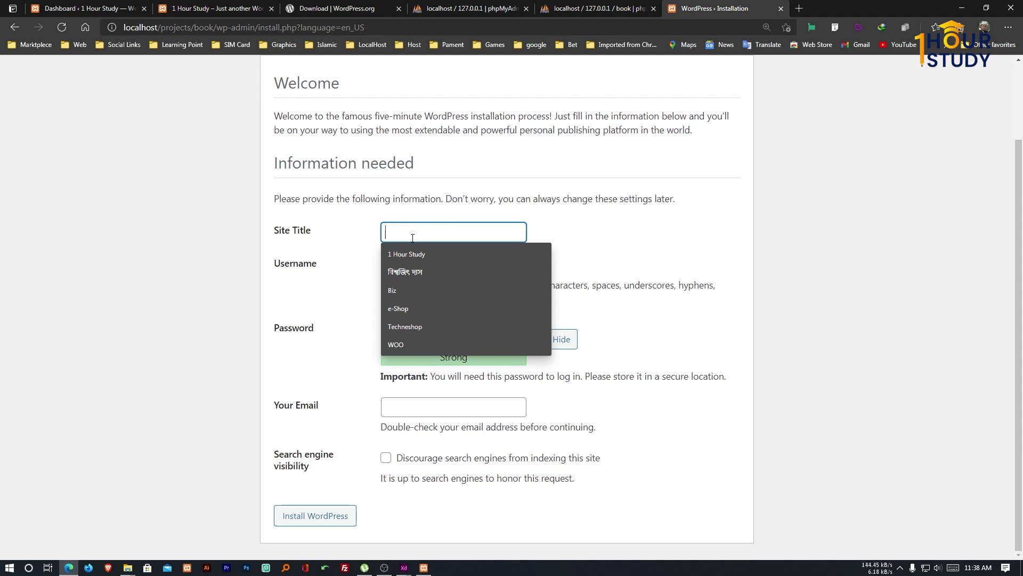
text(B)
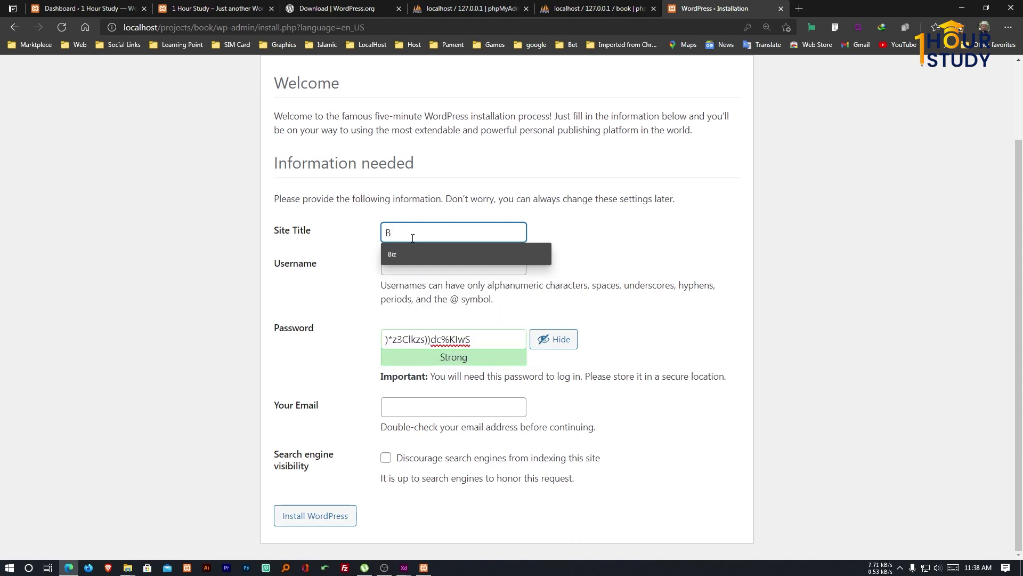
text(ook)
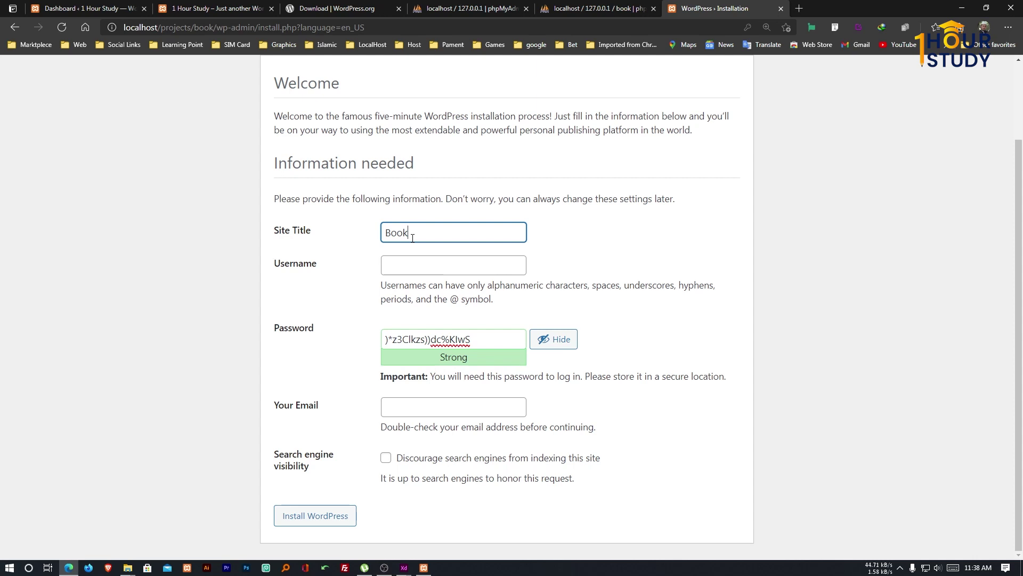
click(409, 264)
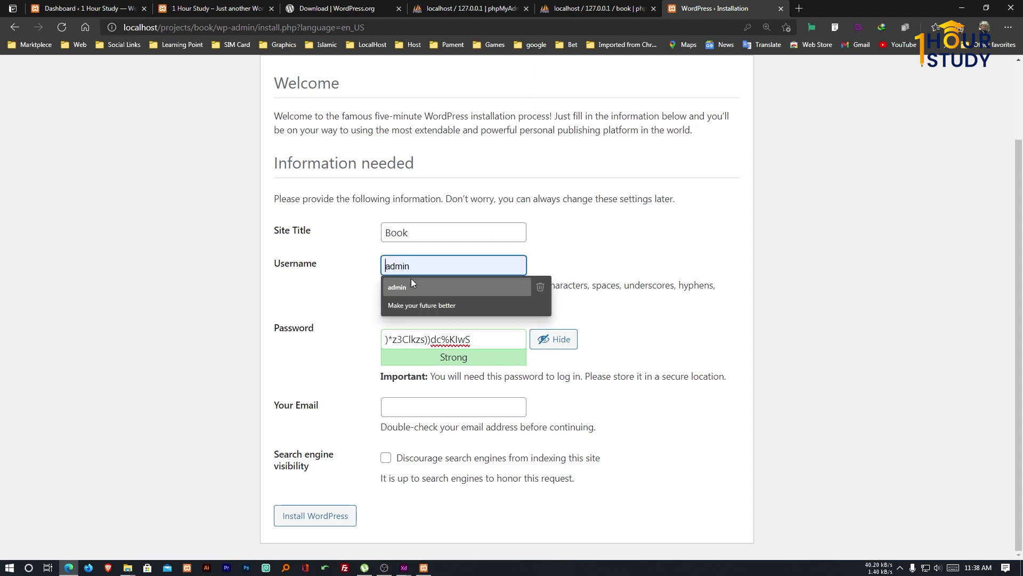
click(411, 279)
click(298, 328)
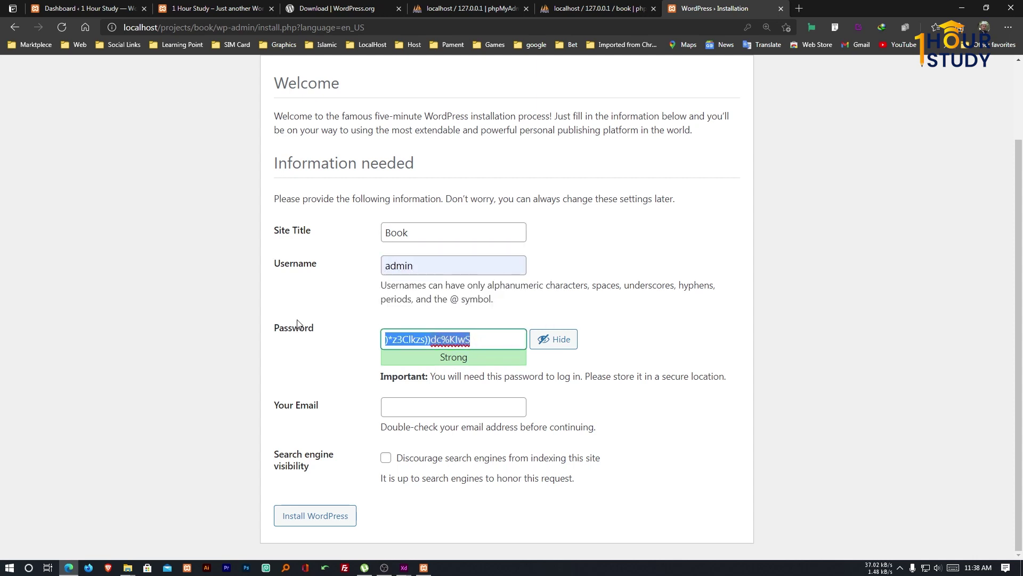
text(123456)
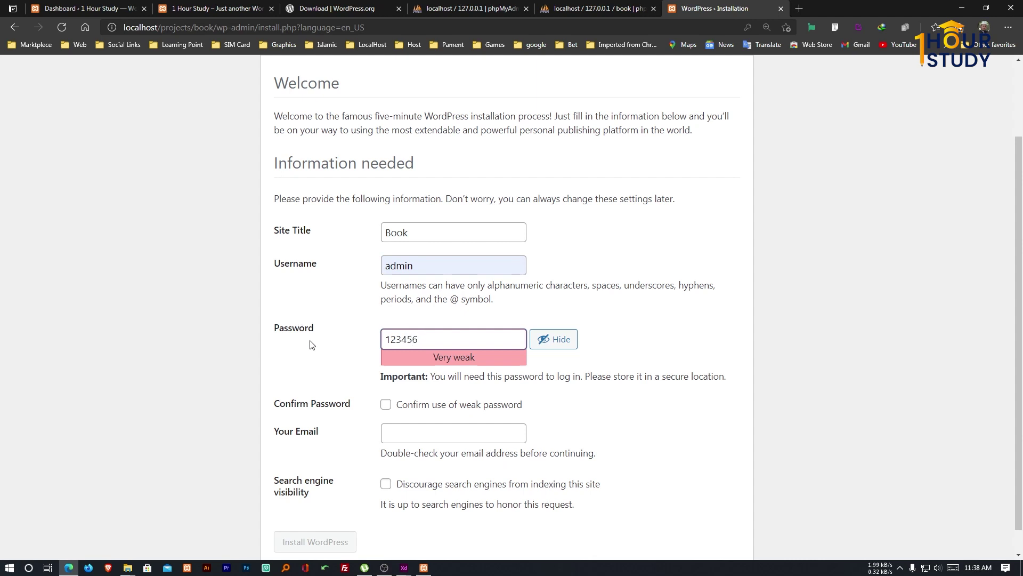
click(469, 406)
Enter the admin e-mail address and install WordPress.
scroll(472, 405, down, 1)
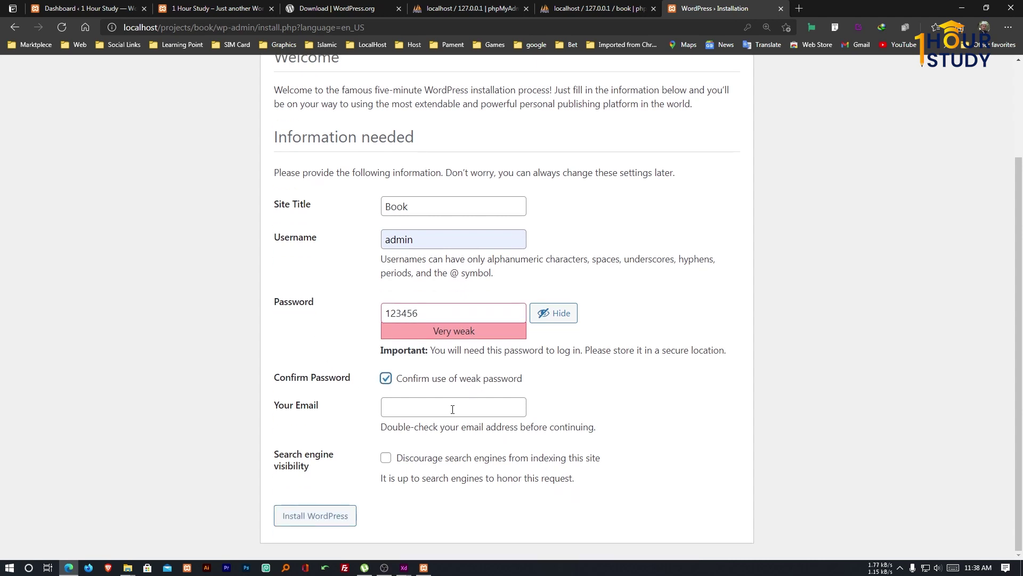
click(452, 409)
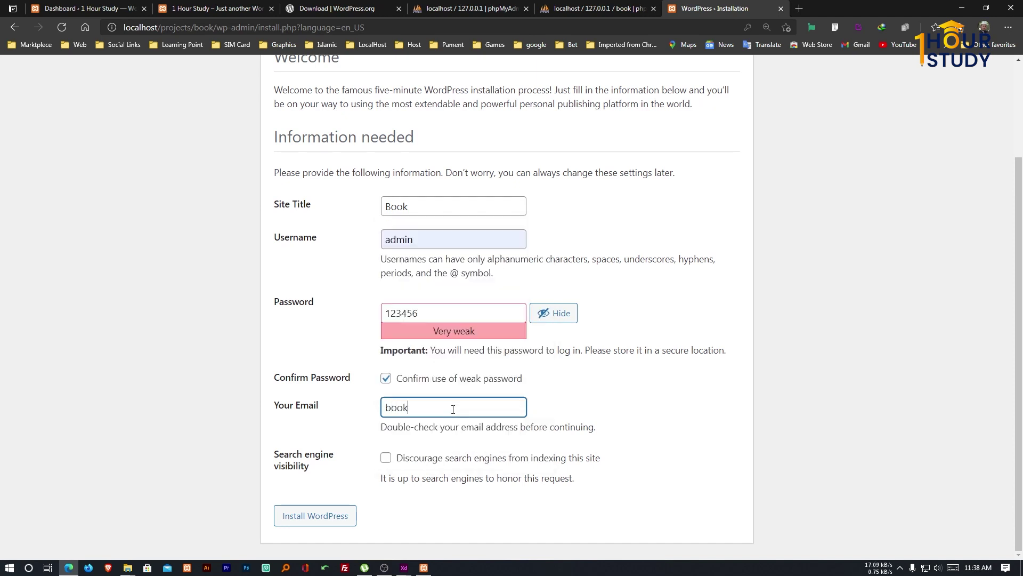
click(643, 366)
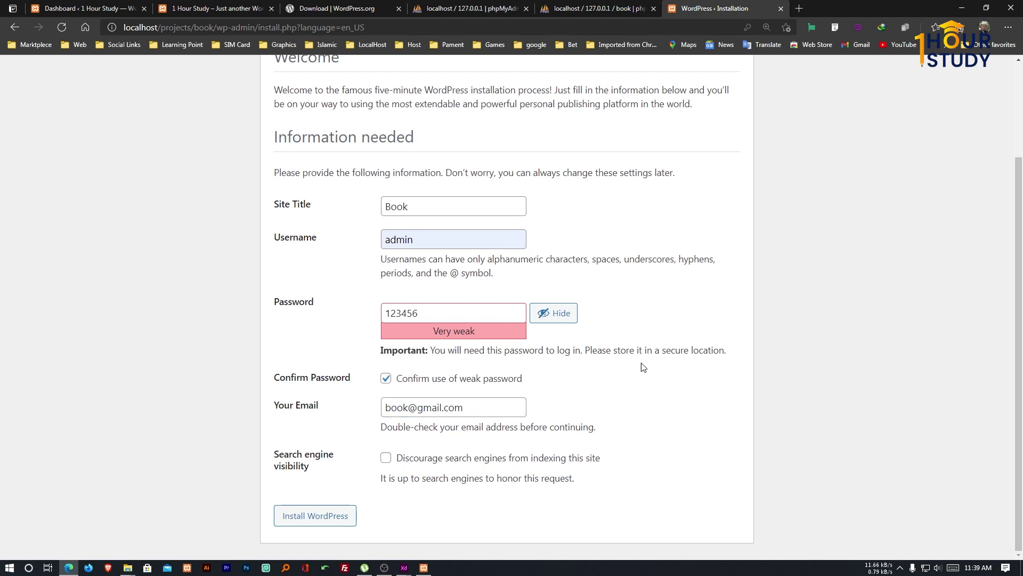
click(313, 520)
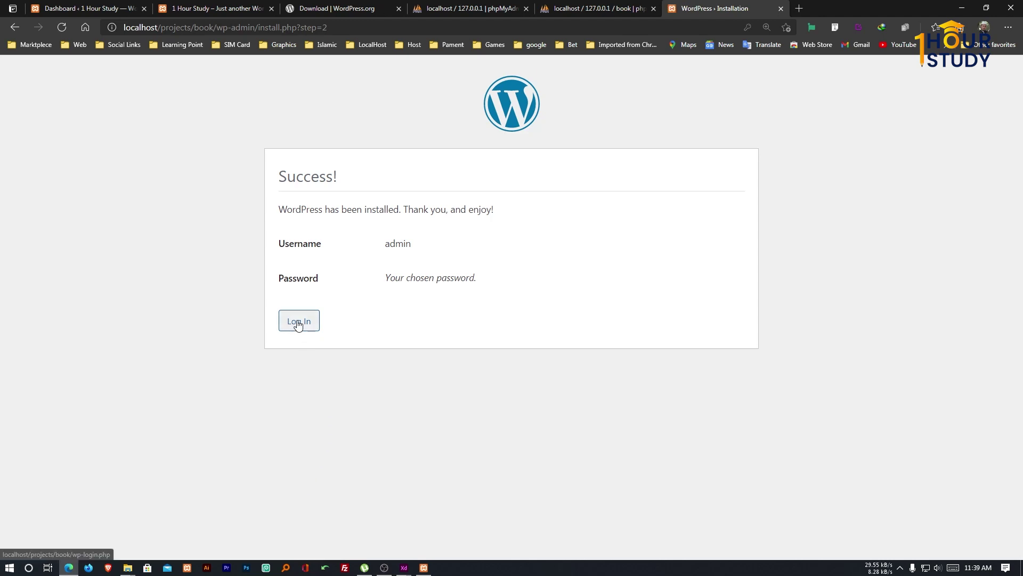
Log in as admin with the new account's password to reach the Book dashboard.
click(298, 322)
click(488, 257)
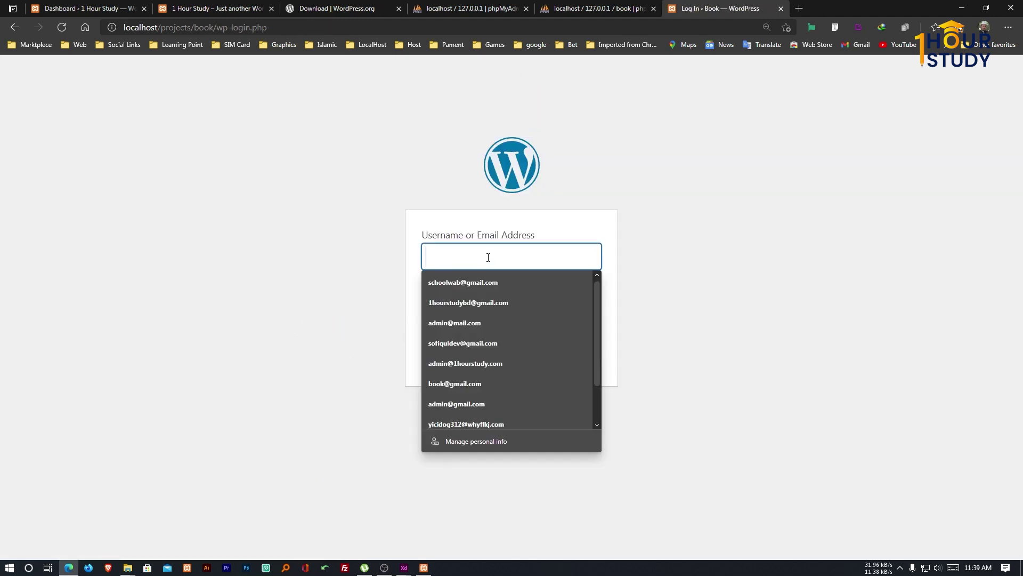
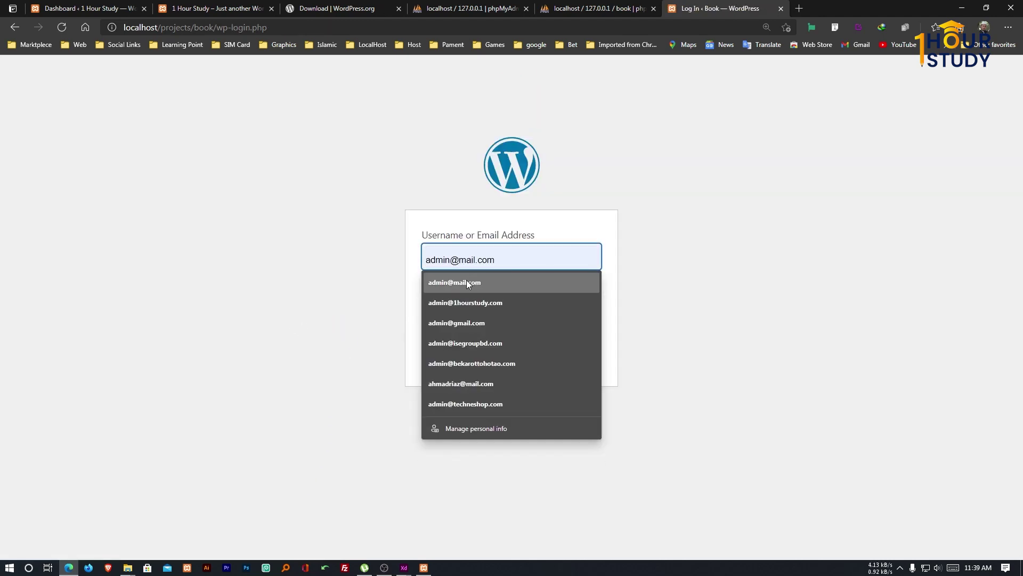
click(466, 281)
drag(549, 257, 478, 258)
key(BackSpace)
key(Tab)
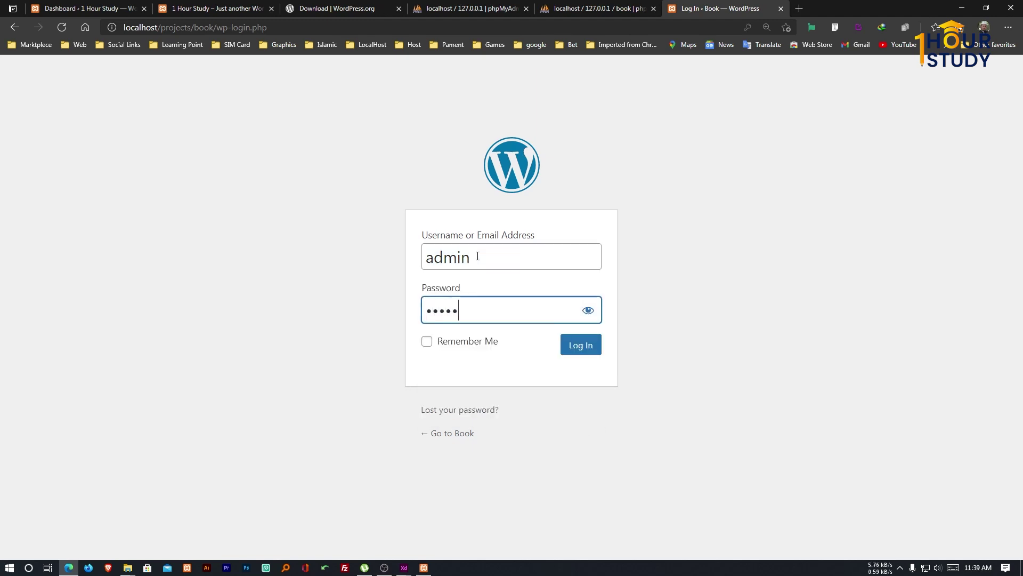
click(591, 346)
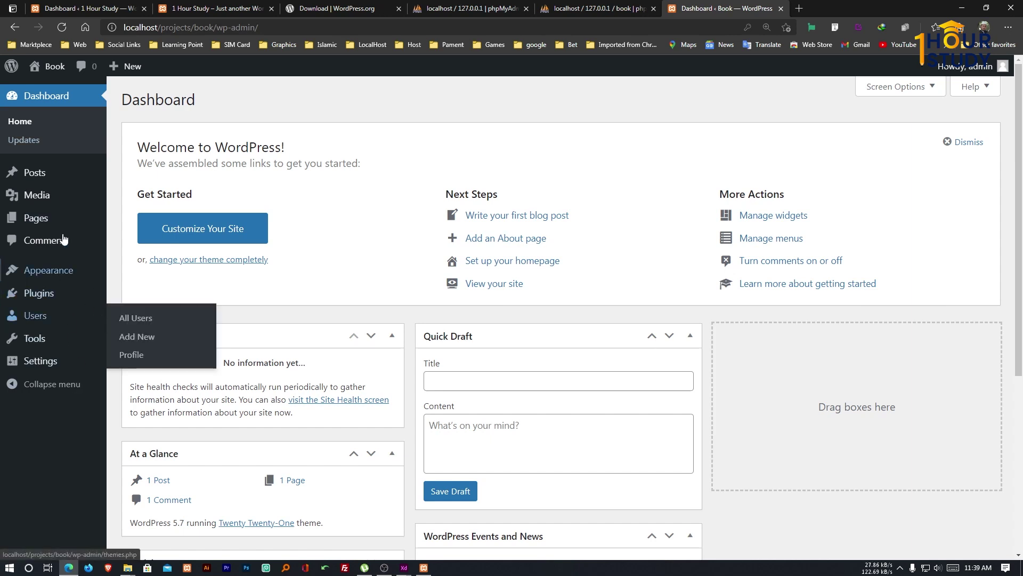
mouse_move(46, 181)
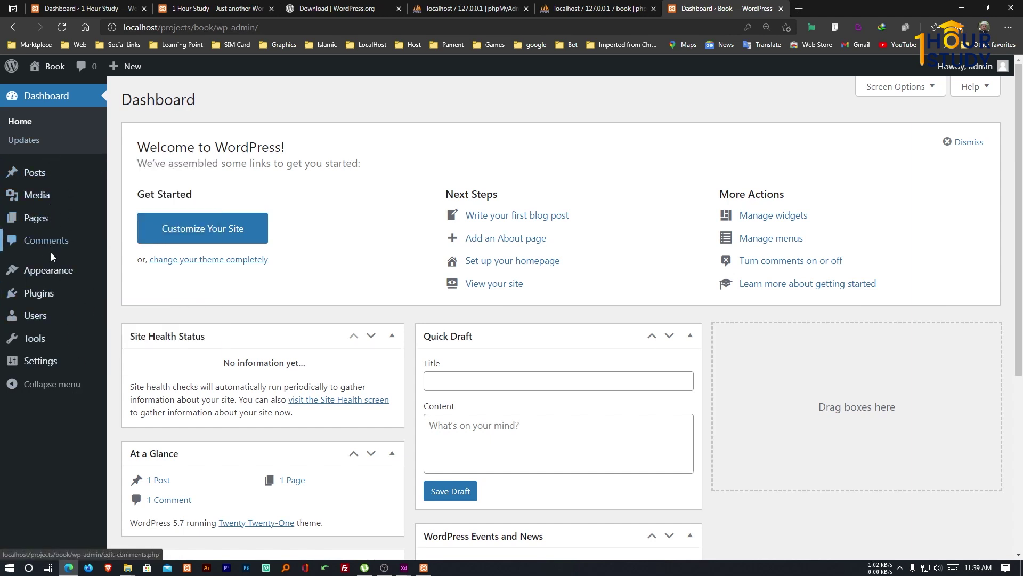
mouse_move(52, 274)
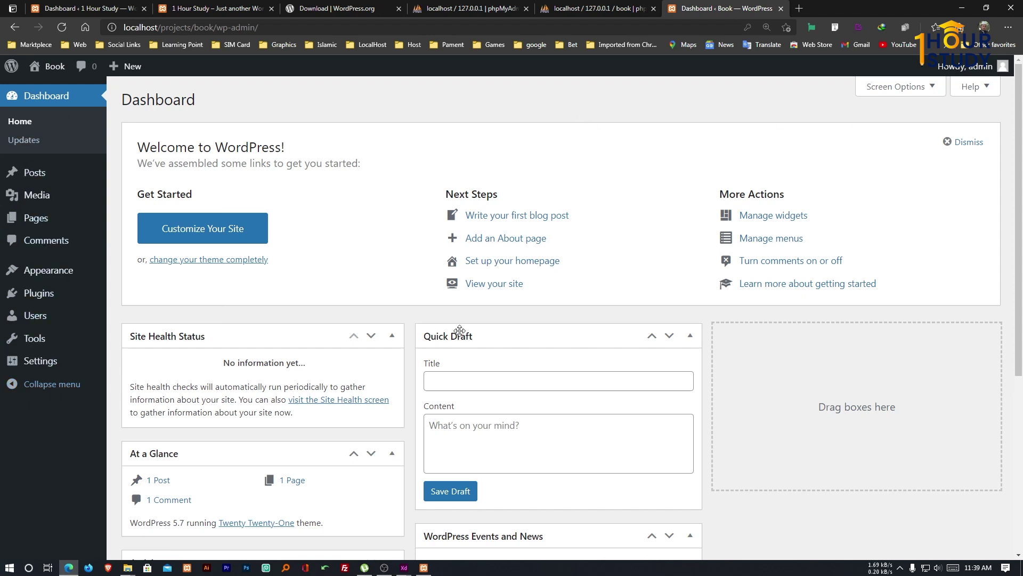
mouse_move(61, 74)
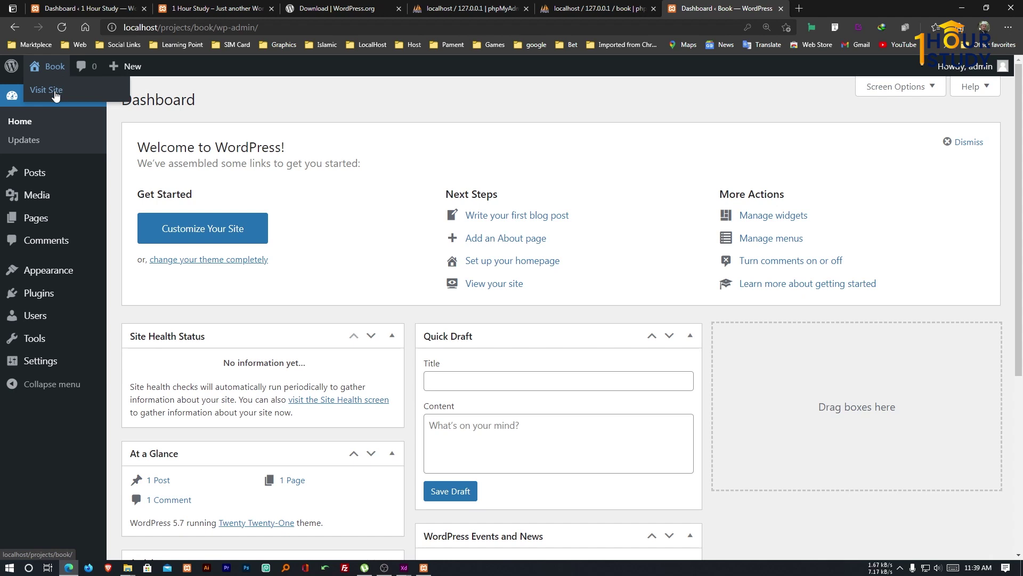
click(56, 91)
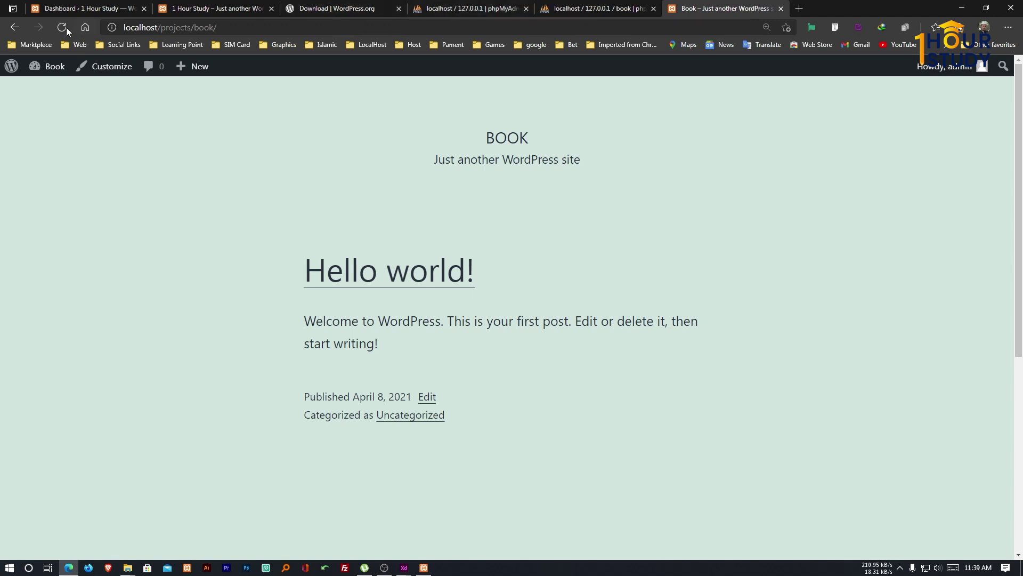
click(24, 26)
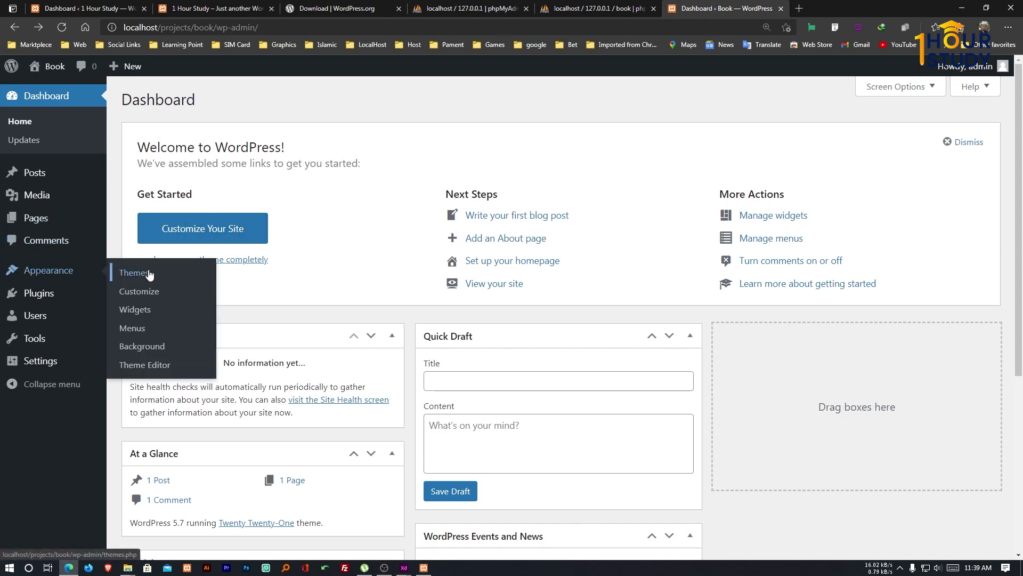
Open Appearance > Themes and open the Visit Site link in a new tab.
click(148, 274)
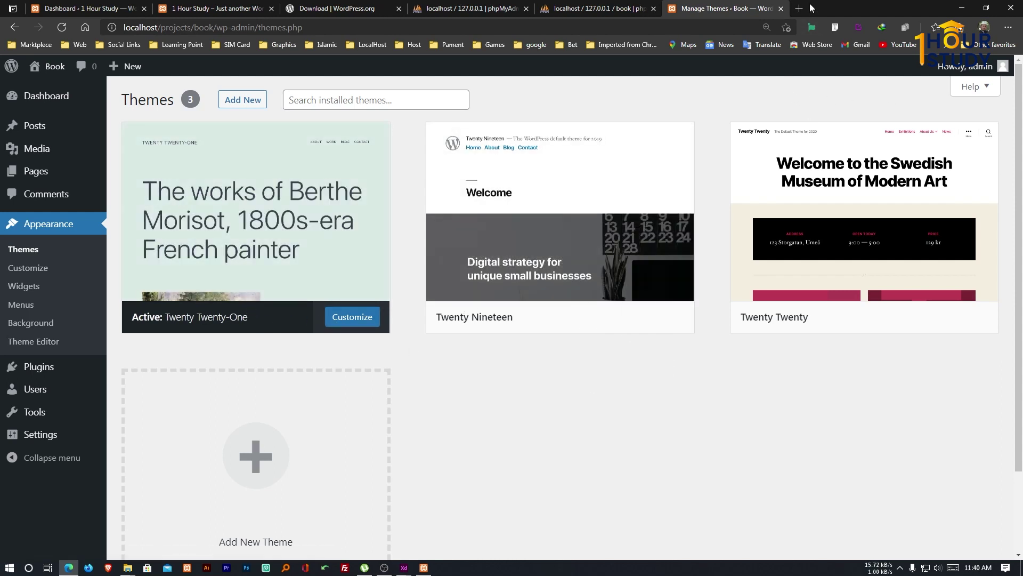
mouse_move(55, 70)
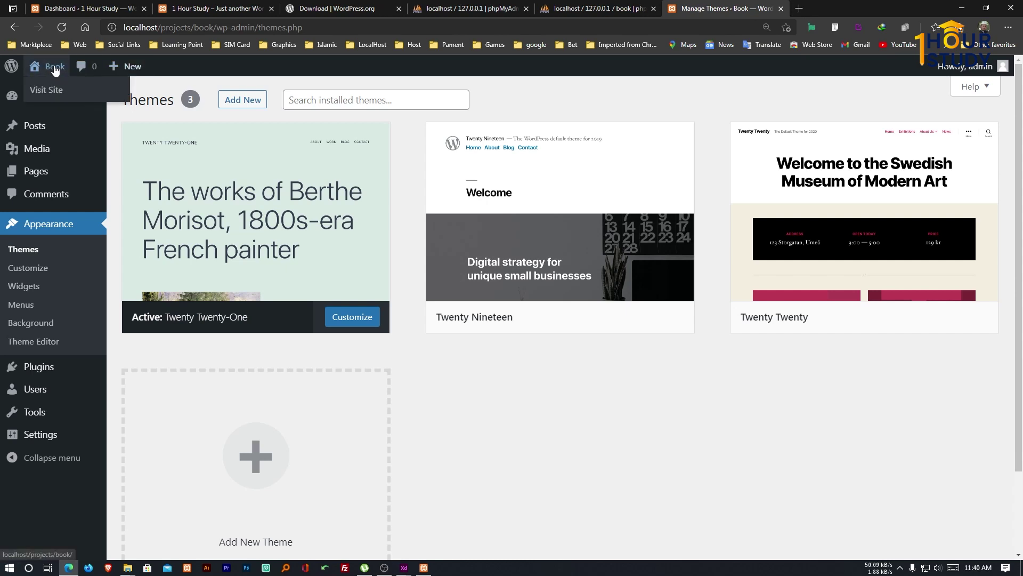
right_click(54, 93)
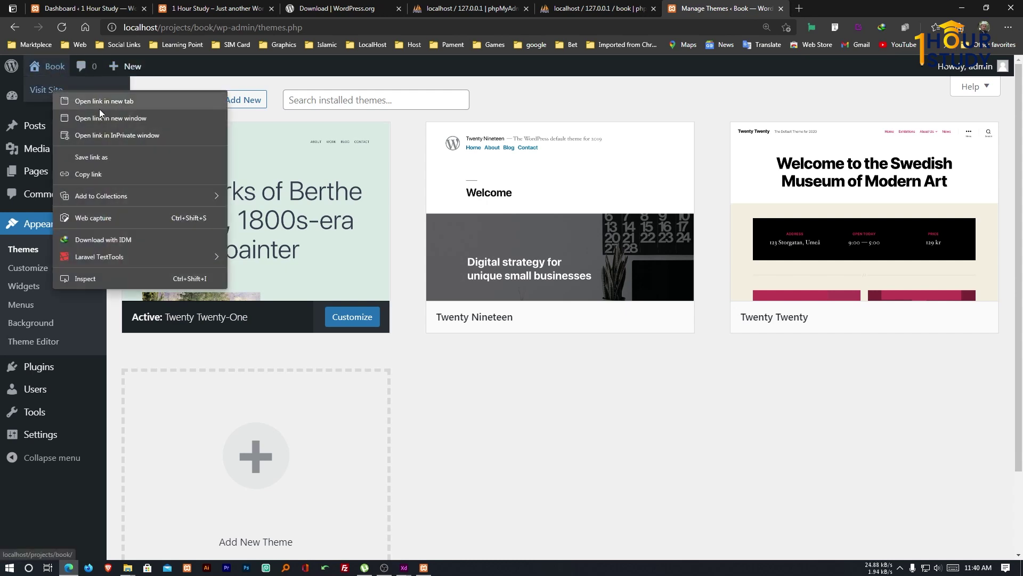
click(132, 101)
View the site's front page in the new tab, then return to the Themes page.
click(846, 9)
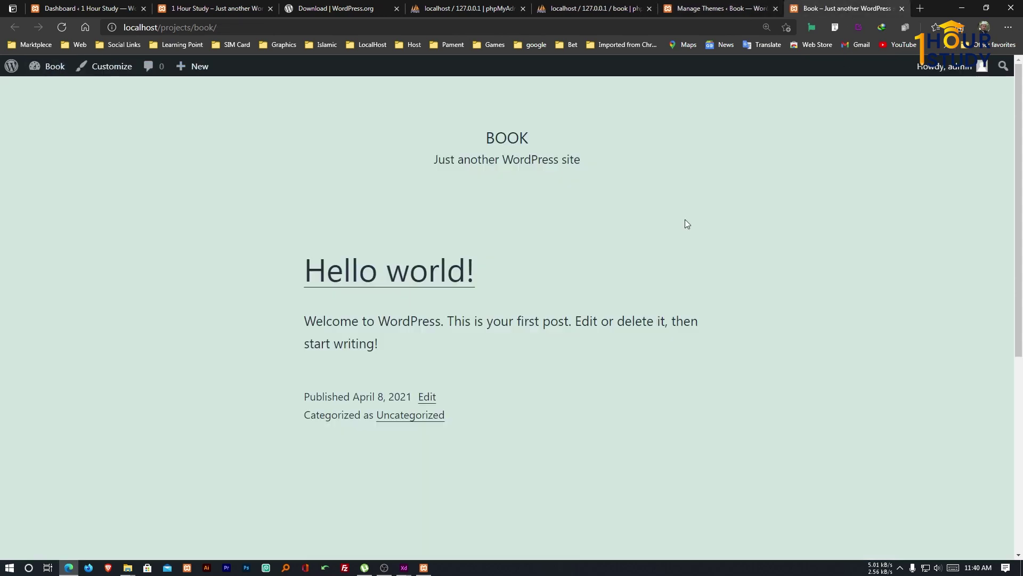
scroll(530, 319, down, 6)
scroll(542, 337, up, 6)
click(700, 6)
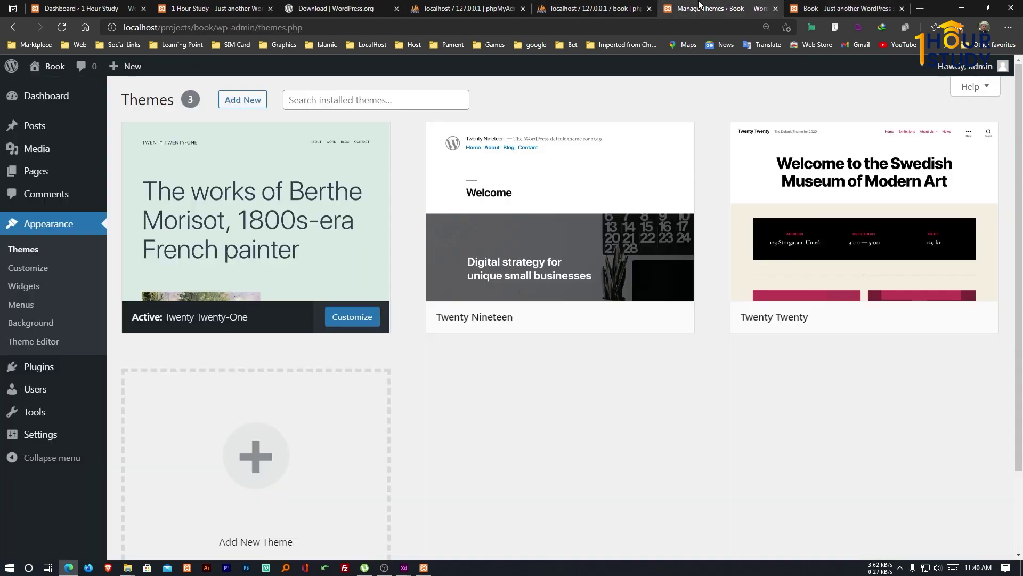
mouse_move(519, 283)
mouse_move(141, 331)
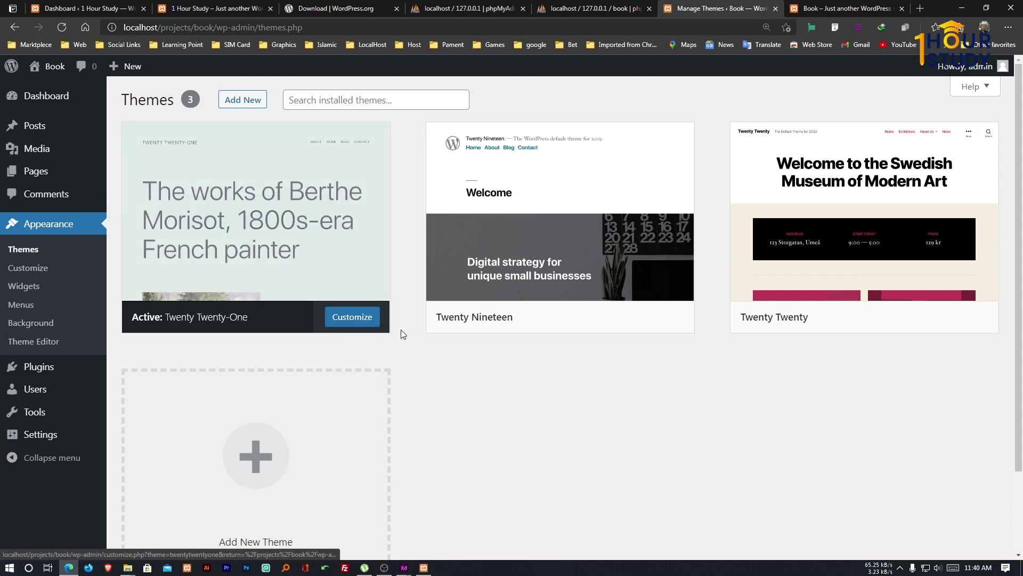
mouse_move(464, 332)
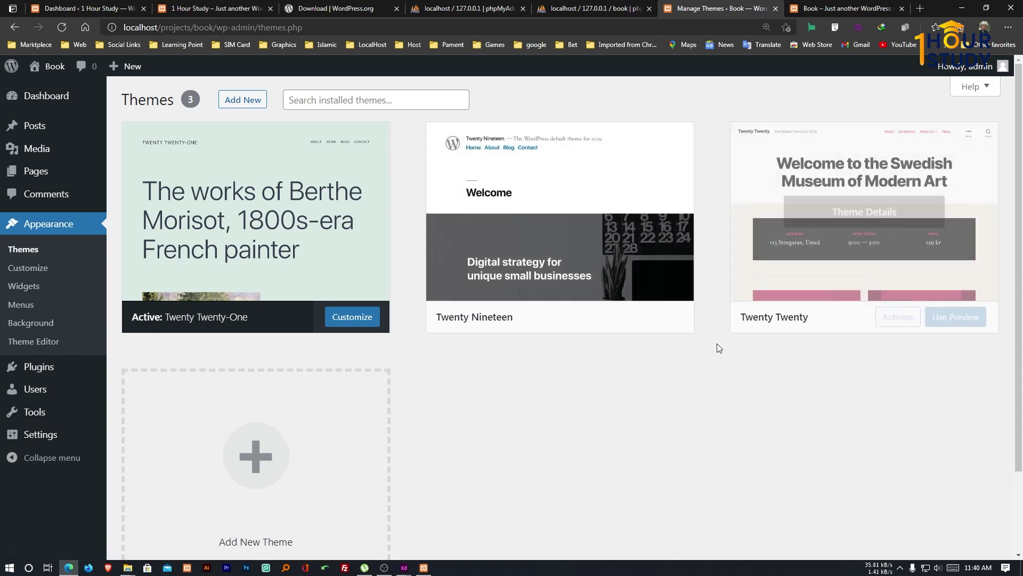
Activate Twenty Nineteen and reload the front page tab to view its new design.
click(597, 321)
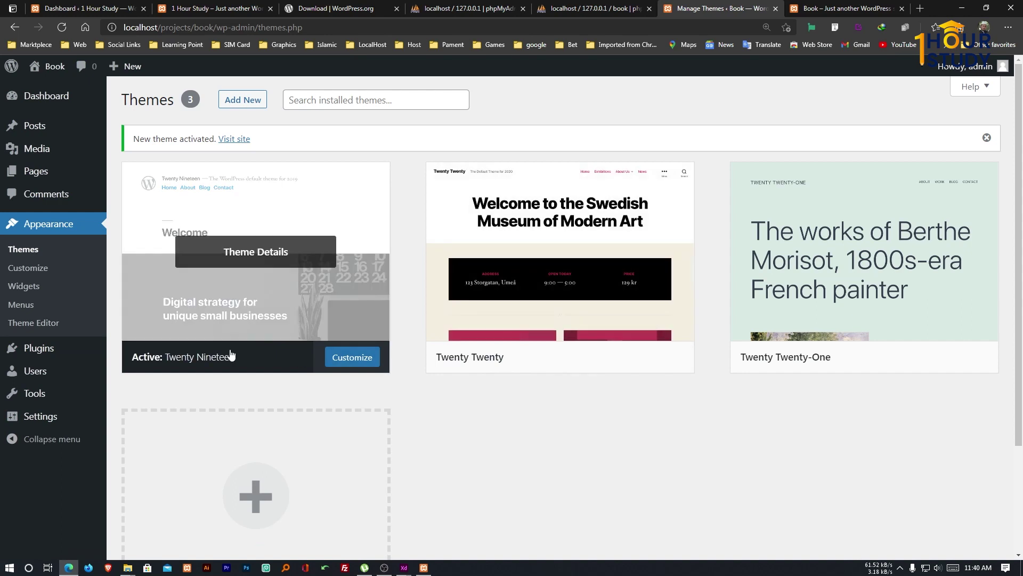
click(847, 8)
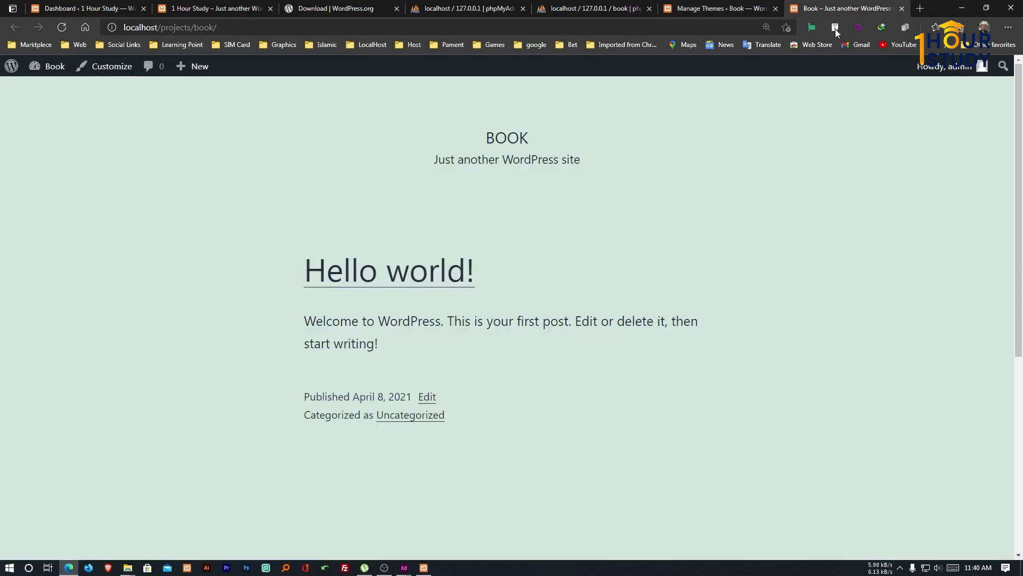
click(62, 27)
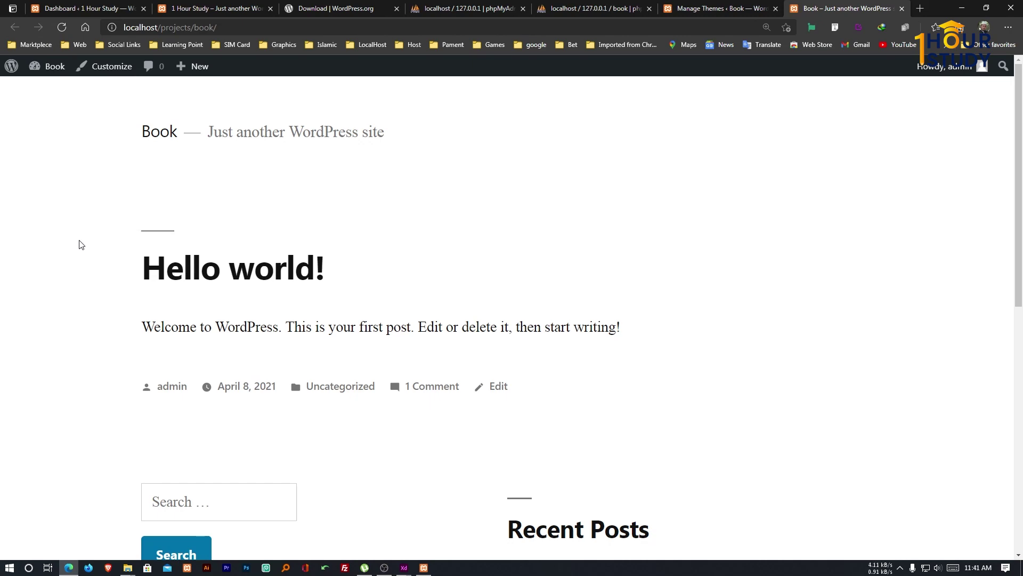
scroll(470, 255, down, 2)
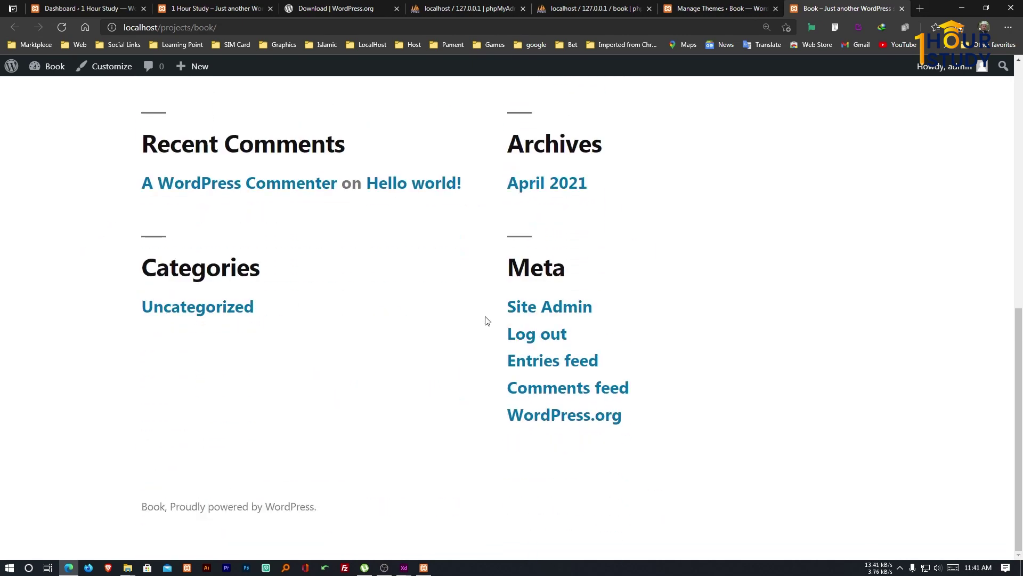
scroll(487, 320, up, 10)
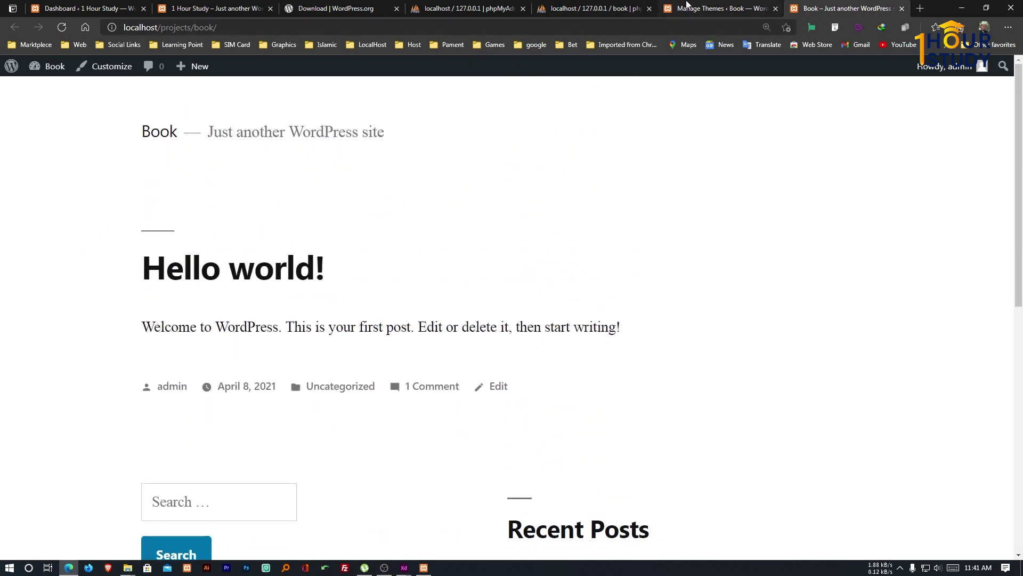
click(687, 8)
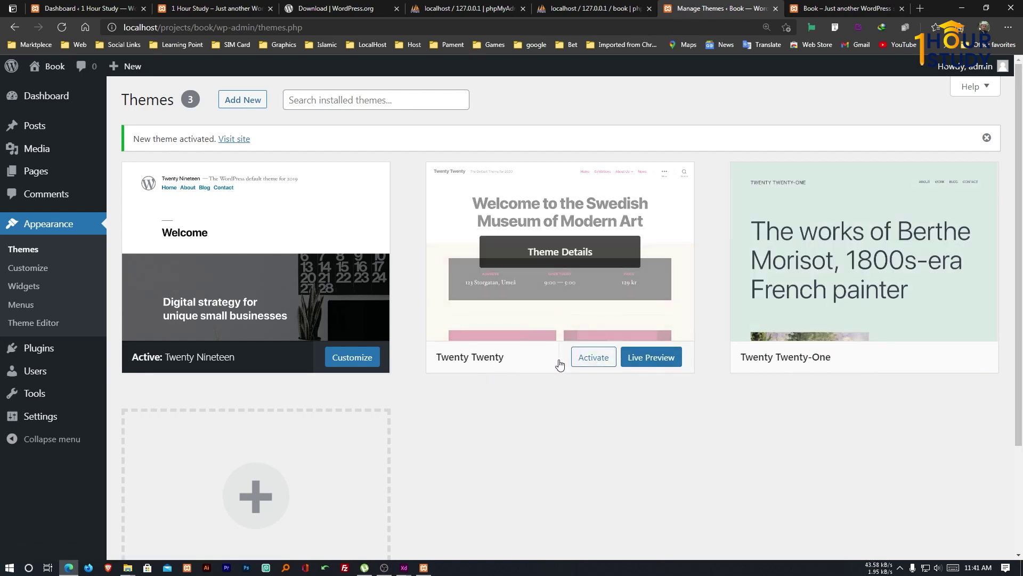
Activate Twenty Twenty and reload the front page to view its design.
click(588, 364)
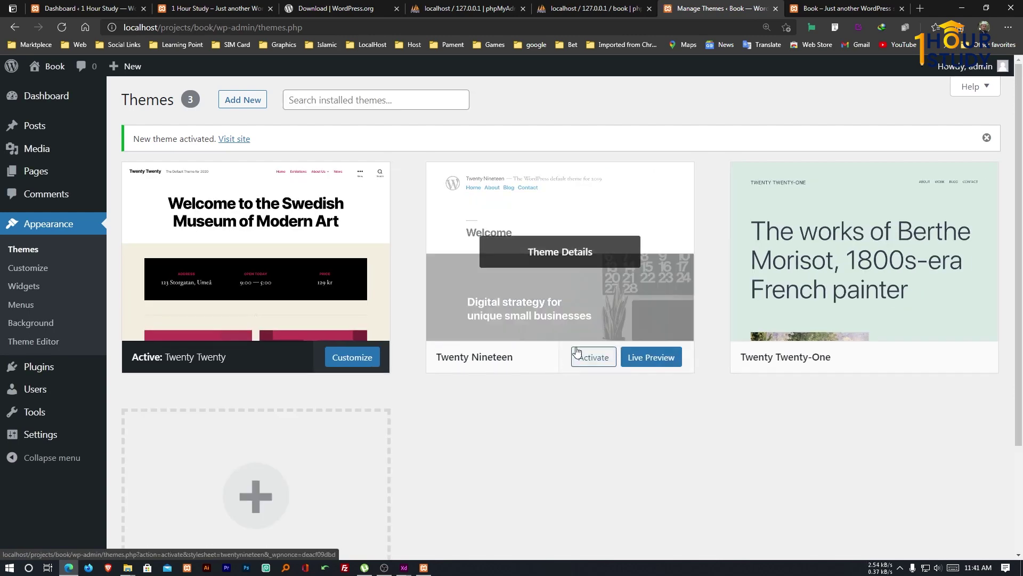
click(824, 6)
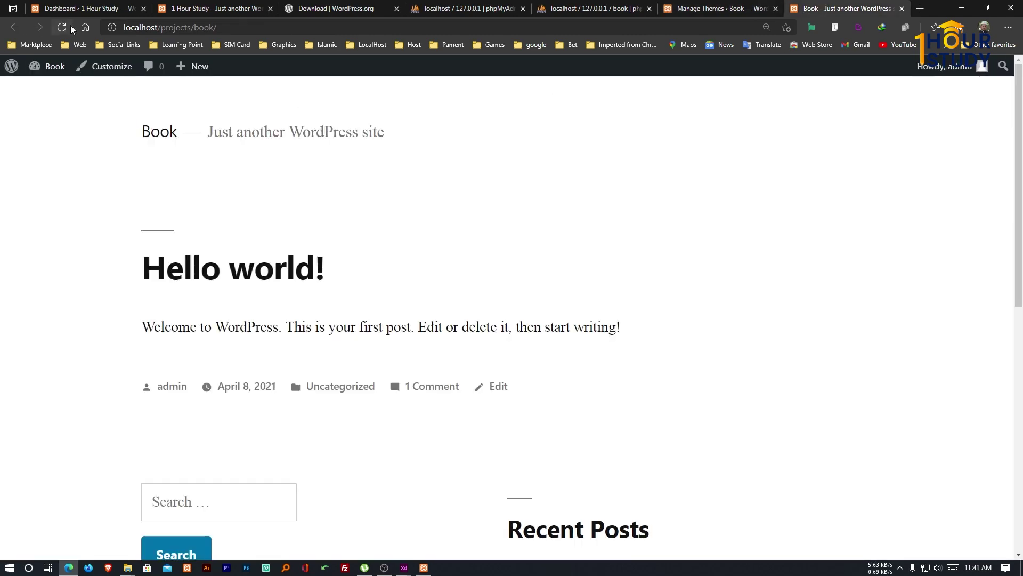
click(62, 27)
scroll(517, 295, down, 10)
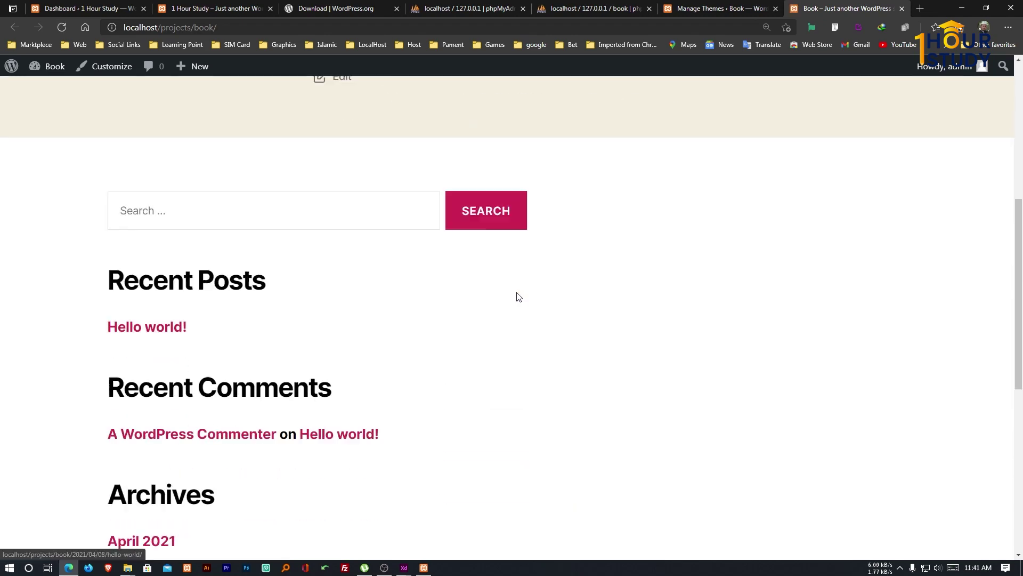
scroll(517, 297, down, 3)
scroll(516, 297, up, 15)
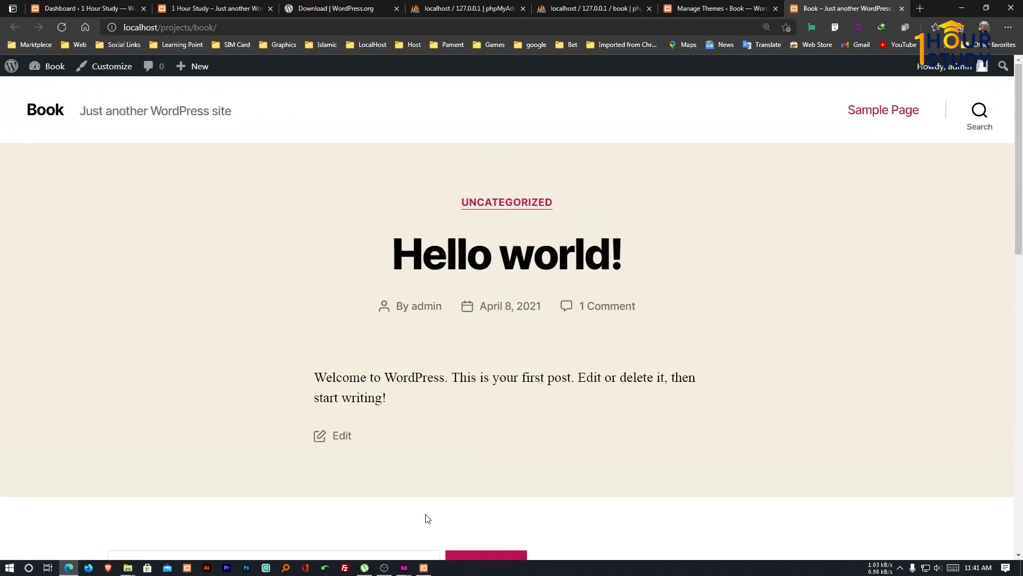
click(404, 570)
Remove book/ from the address to show the localhost projects folder listing.
drag(193, 30, 219, 30)
key(BackSpace)
key(Return)
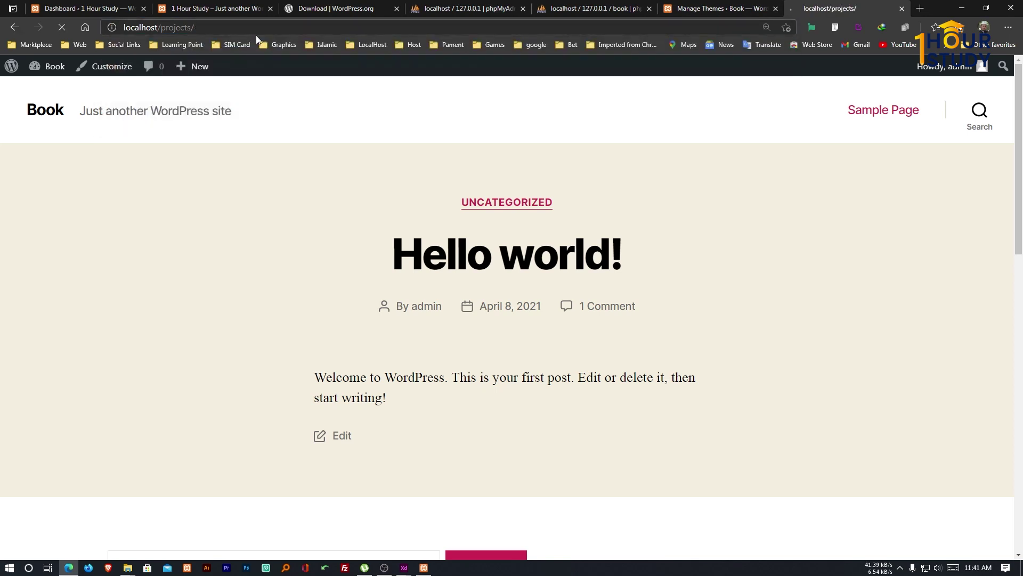